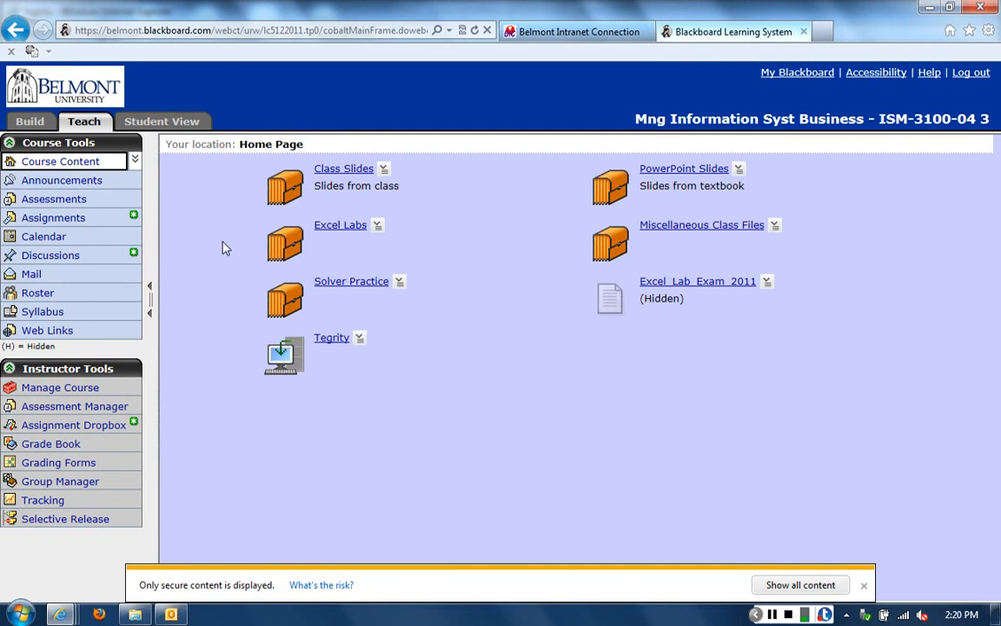
Open the Excel Lab 7 folder inside the Excel Labs folder of the course content
{"action": "left_click", "coordinate": [337, 227]}
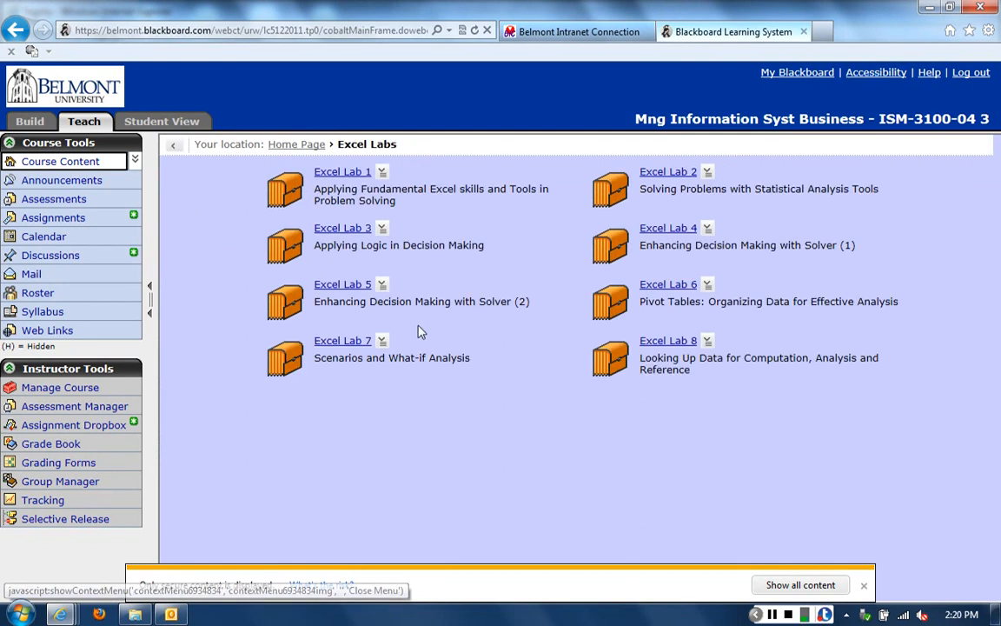
{"action": "left_click", "coordinate": [350, 348]}
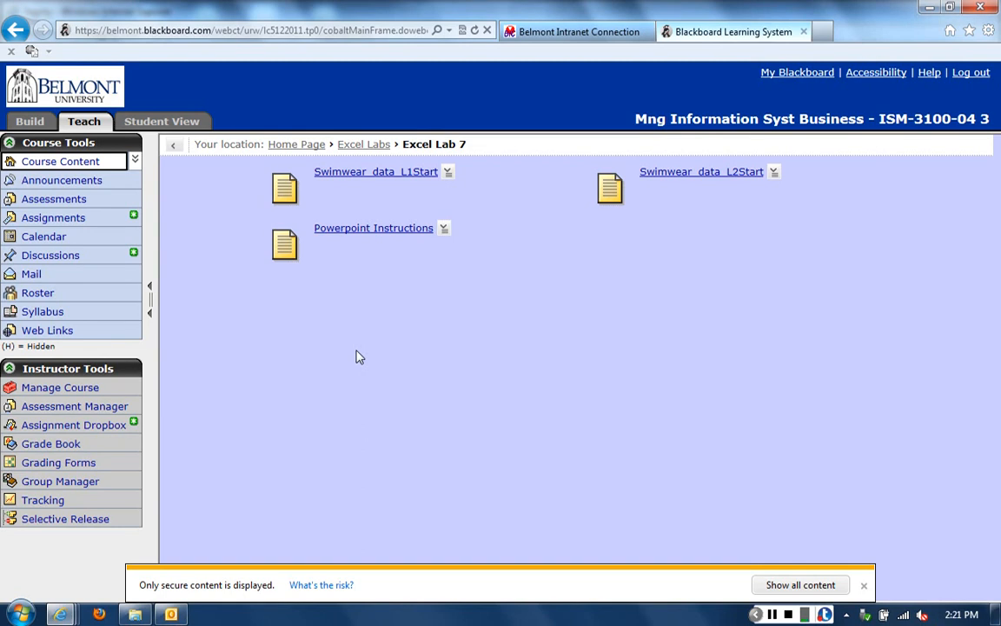
{"action": "left_click", "coordinate": [772, 614]}
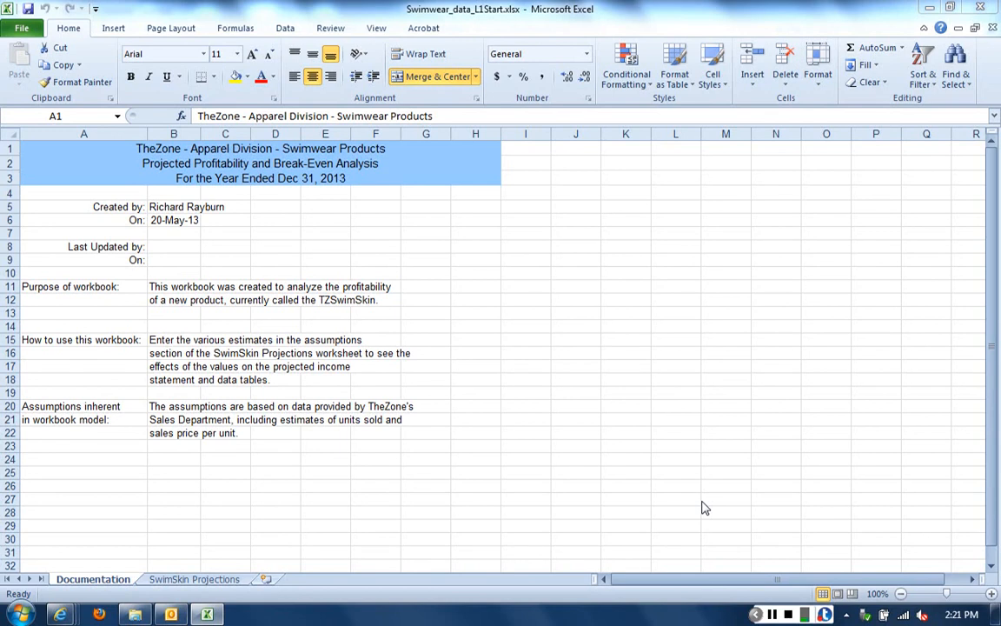
Enlarge the Documentation sheet to 130%, and show the SwimSkin Projections sheet at the same zoom
{"action": "left_click", "coordinate": [991, 594]}
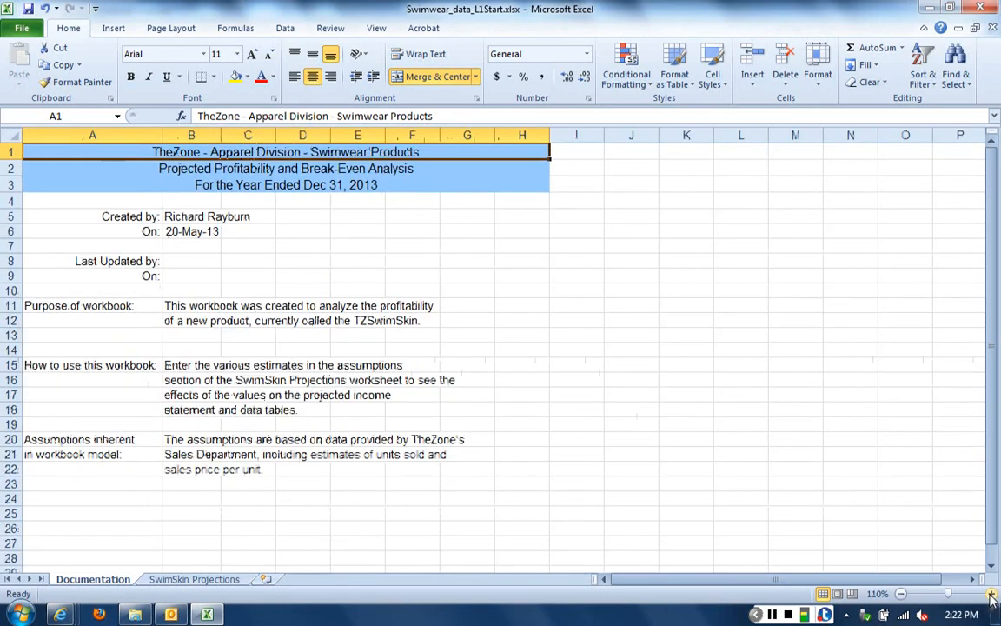
{"action": "scroll", "coordinate": [886, 530], "scroll_direction": "up", "scroll_amount": 2}
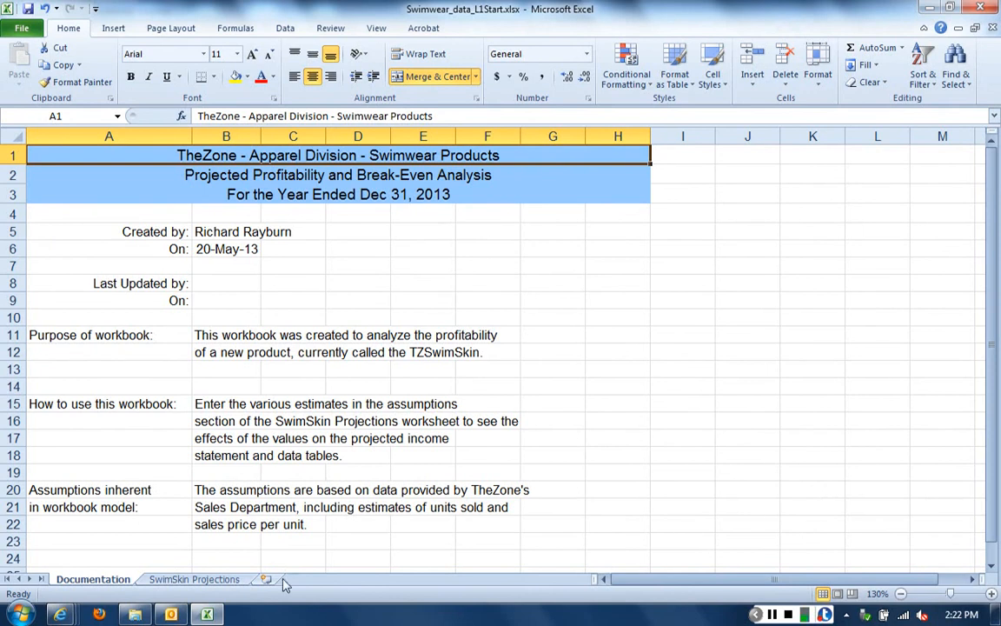
{"action": "left_click", "coordinate": [195, 579]}
{"action": "left_click", "coordinate": [991, 594]}
{"action": "left_click", "coordinate": [992, 593]}
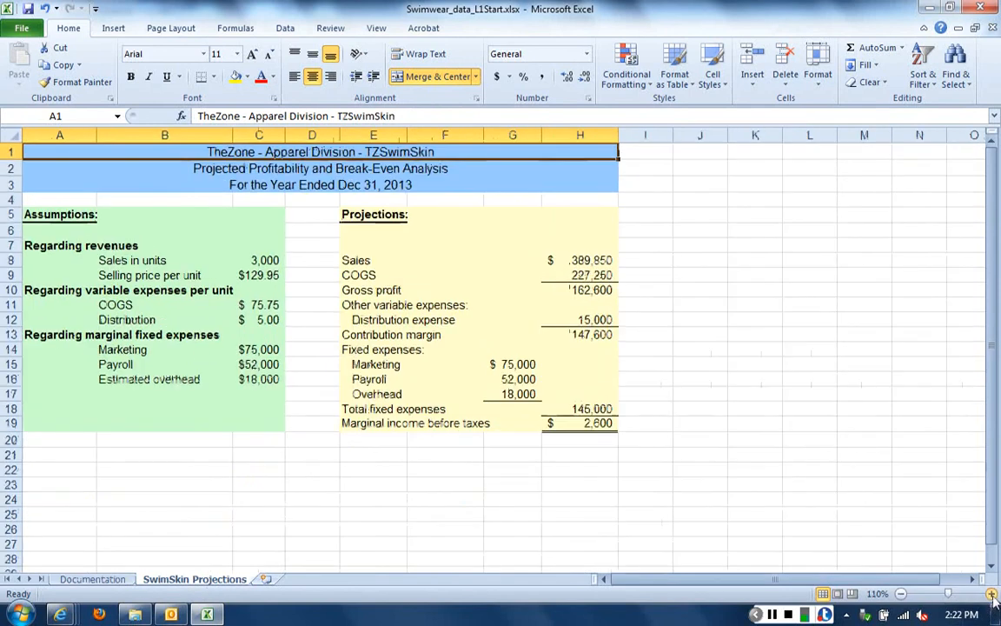
{"action": "left_click", "coordinate": [992, 594]}
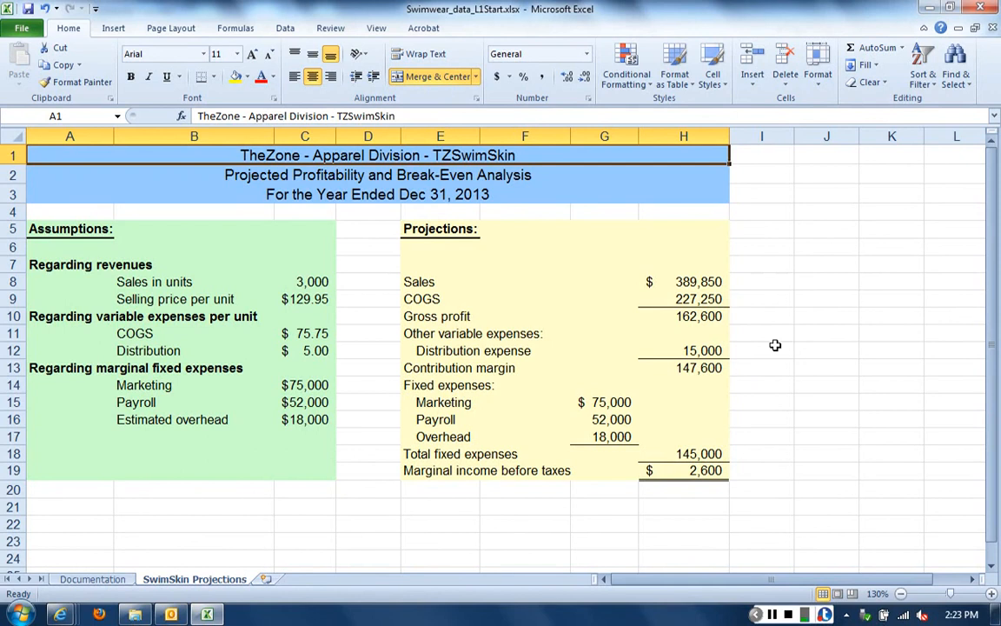
Examine the sales units and selling price assumptions and the formulas behind the projected Sales, COGS and Gross profit
{"action": "left_click", "coordinate": [314, 282]}
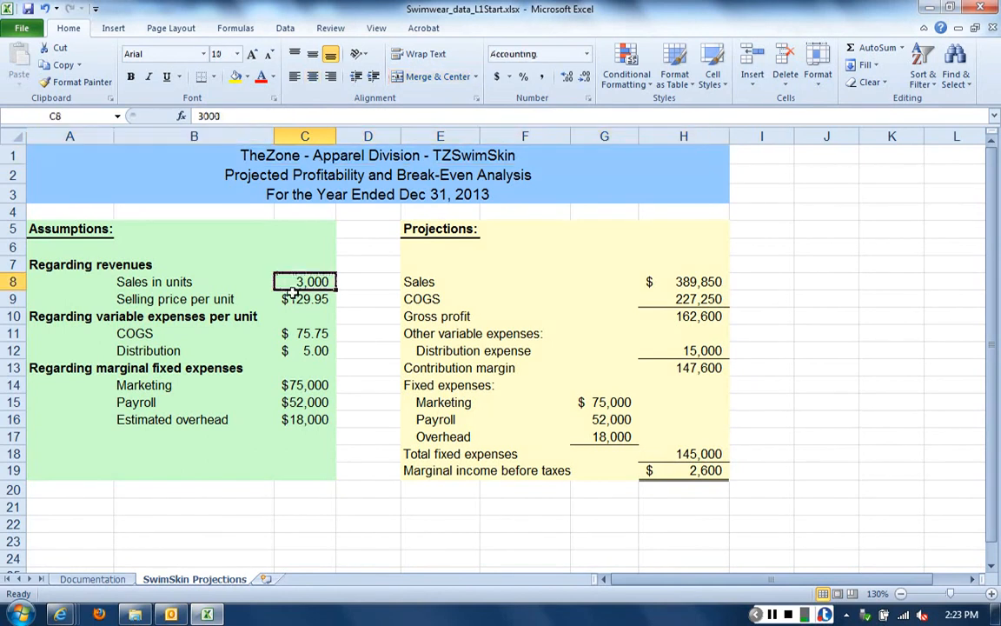
{"action": "left_click", "coordinate": [289, 300]}
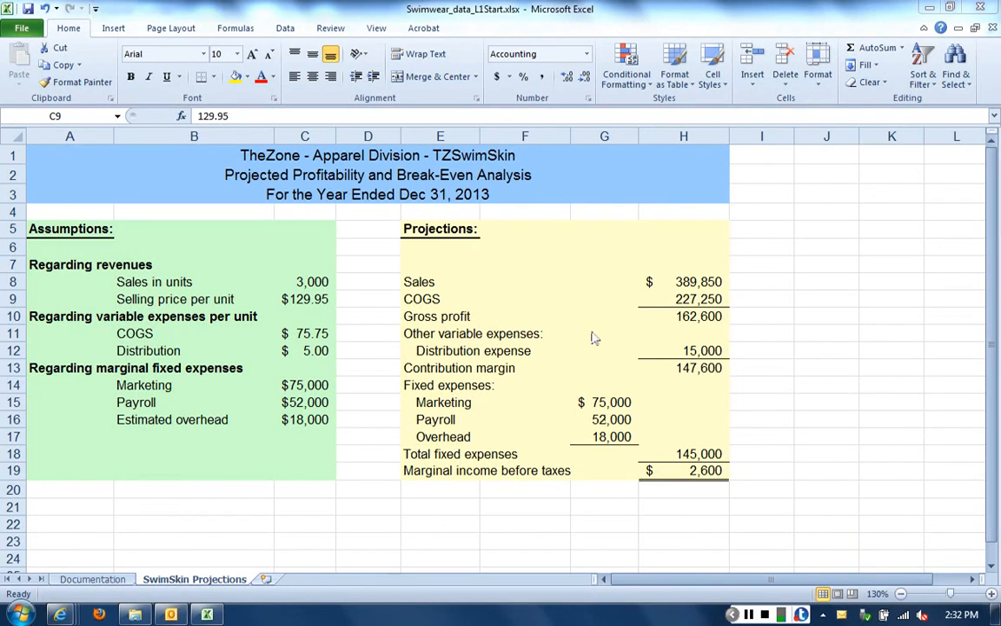
{"action": "left_click", "coordinate": [682, 282]}
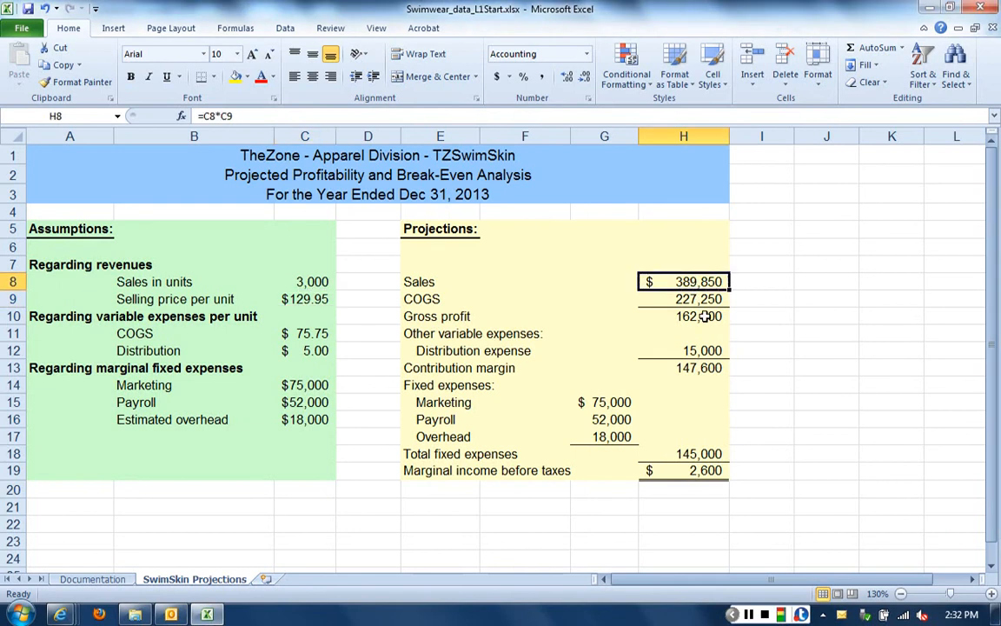
{"action": "key", "text": "F2"}
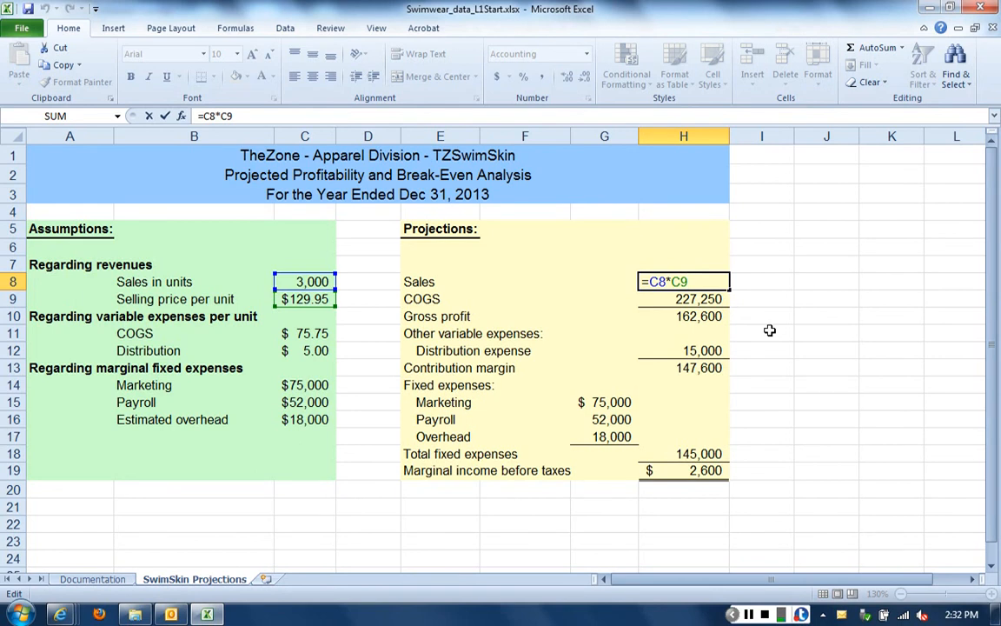
{"action": "key", "text": "Return"}
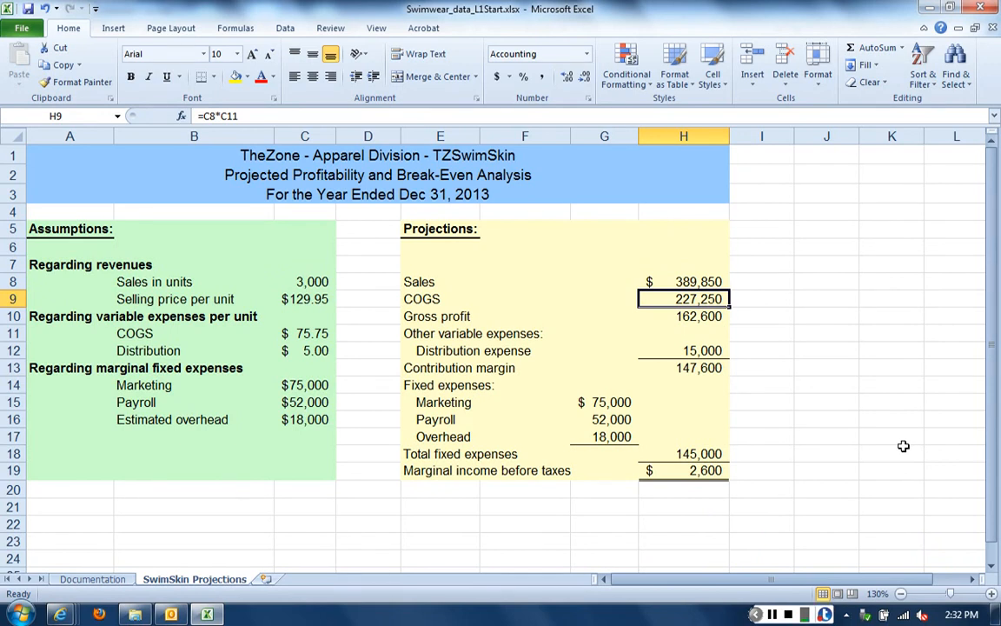
{"action": "key", "text": "F2"}
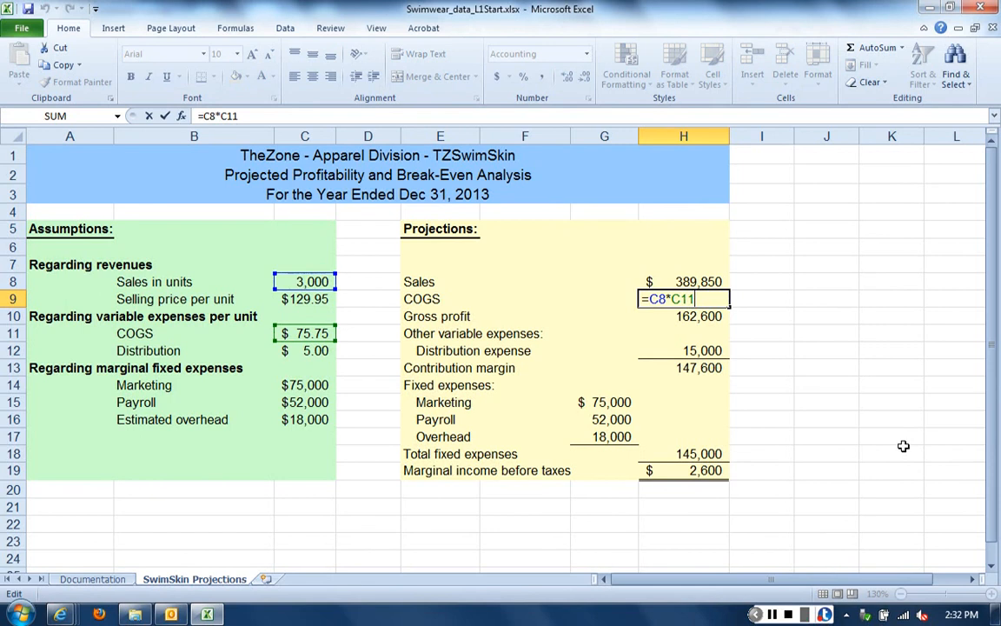
{"action": "key", "text": "Return"}
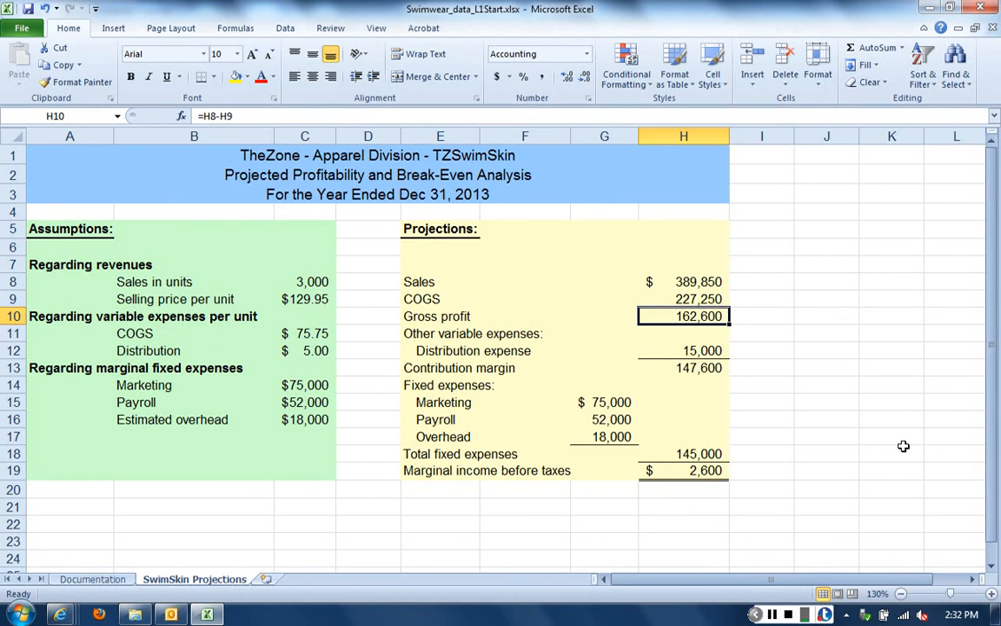
Examine the projection formulas for distribution expense, contribution margin, total fixed expenses and marginal income before taxes
{"action": "key", "text": "Down"}
{"action": "key", "text": "Down"}
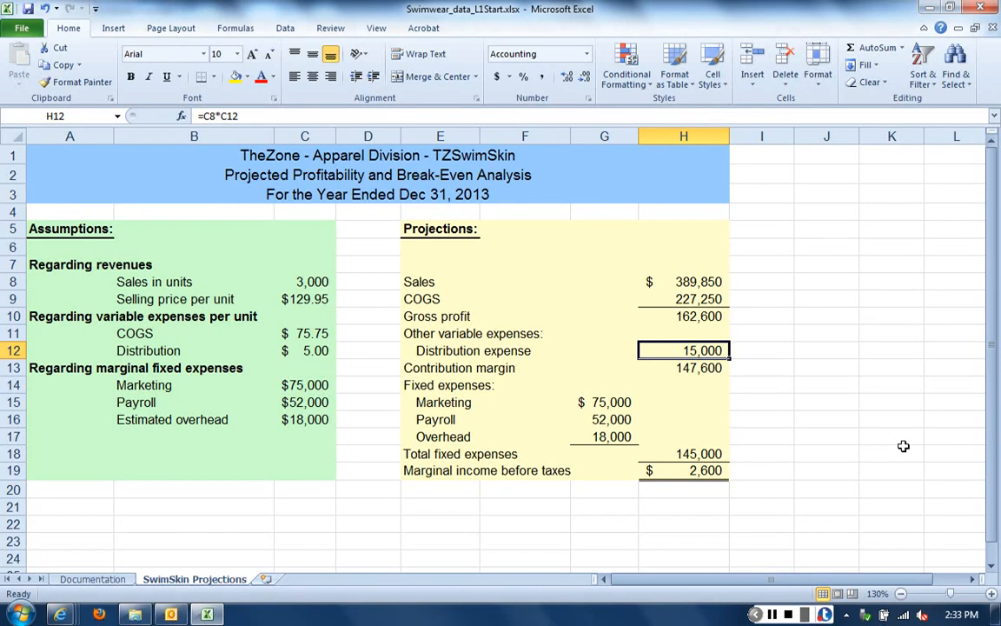
{"action": "key", "text": "F2"}
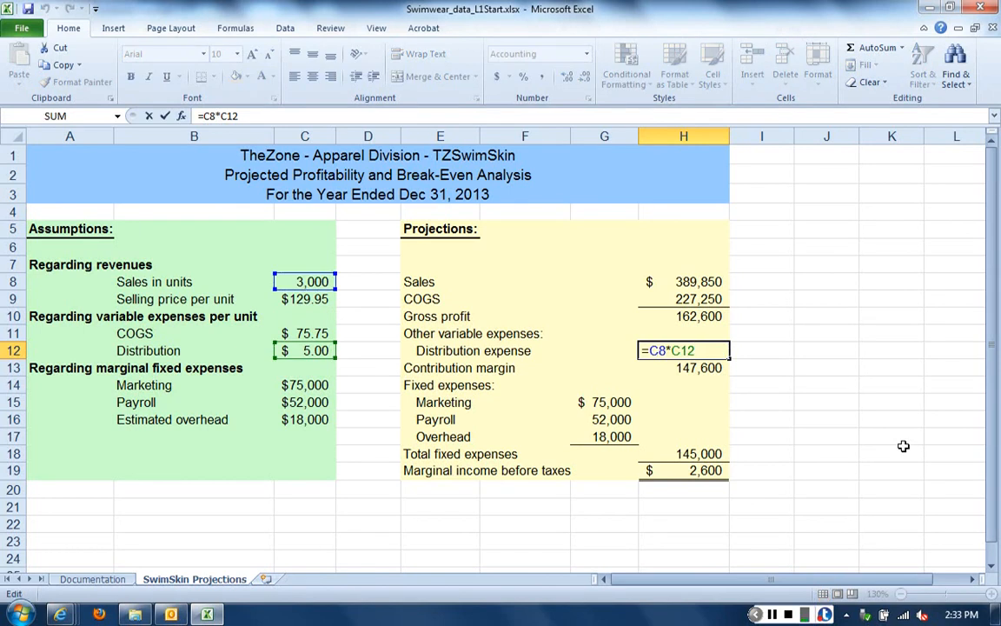
{"action": "key", "text": "Return"}
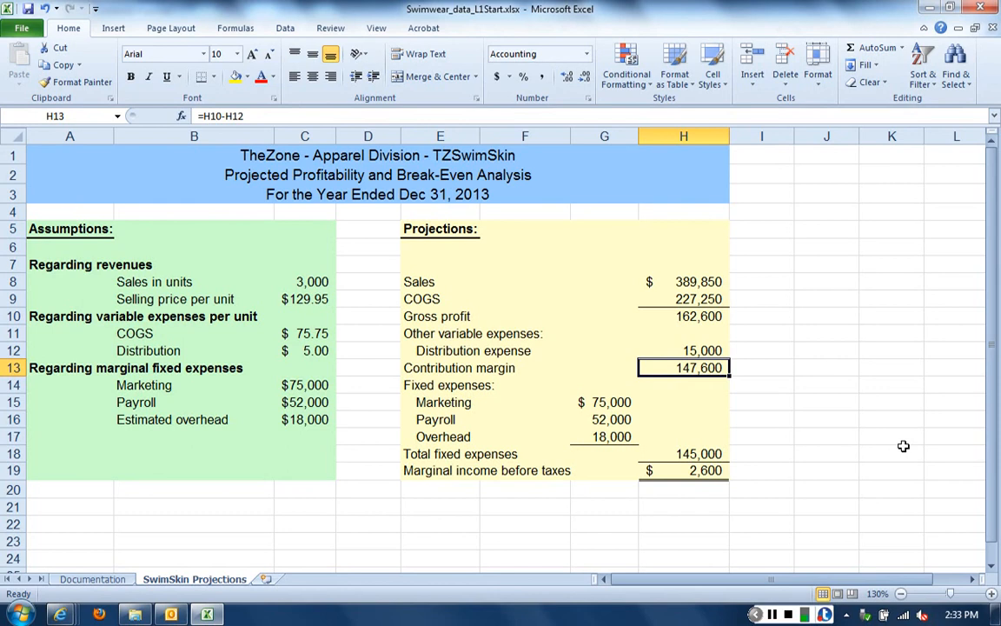
{"action": "key", "text": "Down"}
{"action": "key", "text": "Down"}
{"action": "key", "text": "Down"}
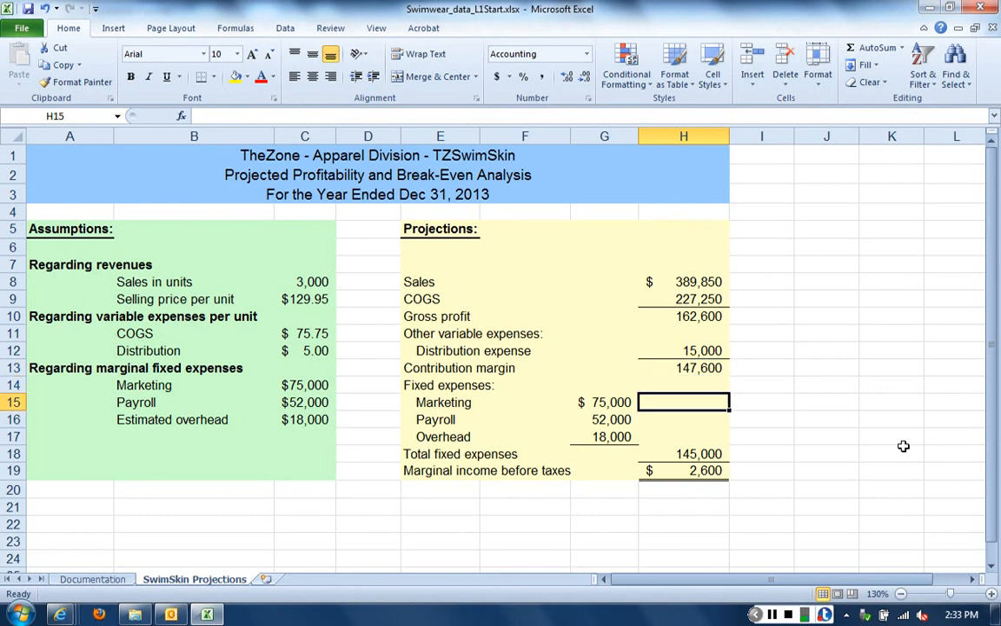
{"action": "key", "text": "Down"}
{"action": "key", "text": "Down"}
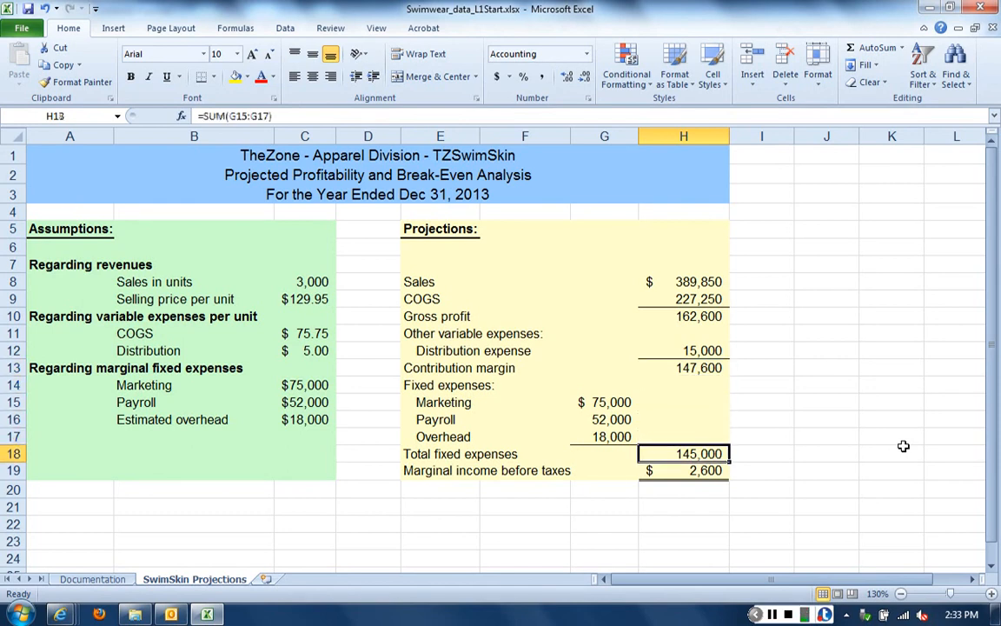
{"action": "key", "text": "Down"}
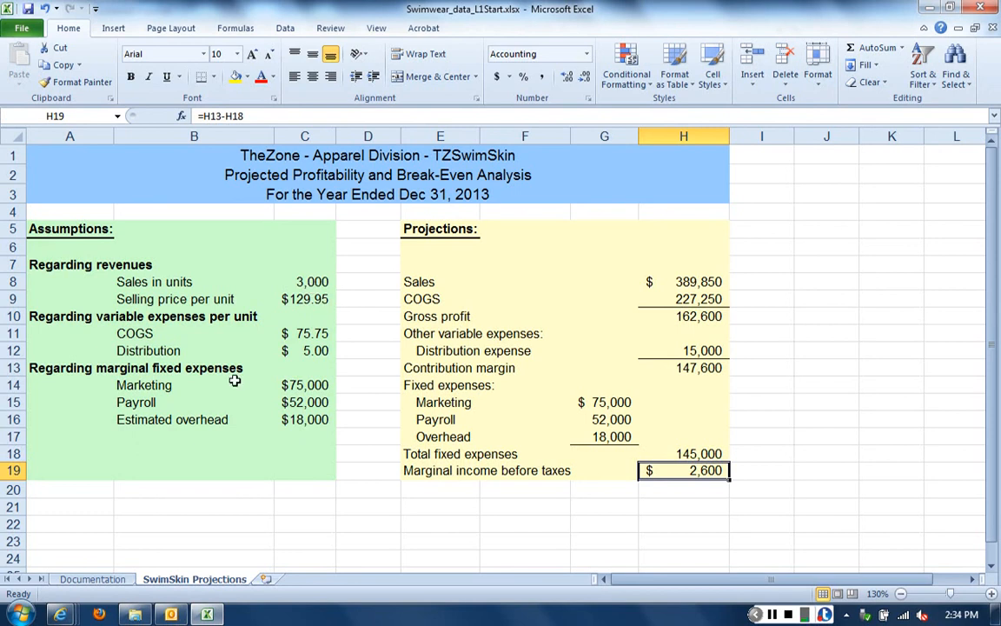
Set the sales in units assumption in C8 to 2700 to test its effect on the projections
{"action": "left_click", "coordinate": [326, 283]}
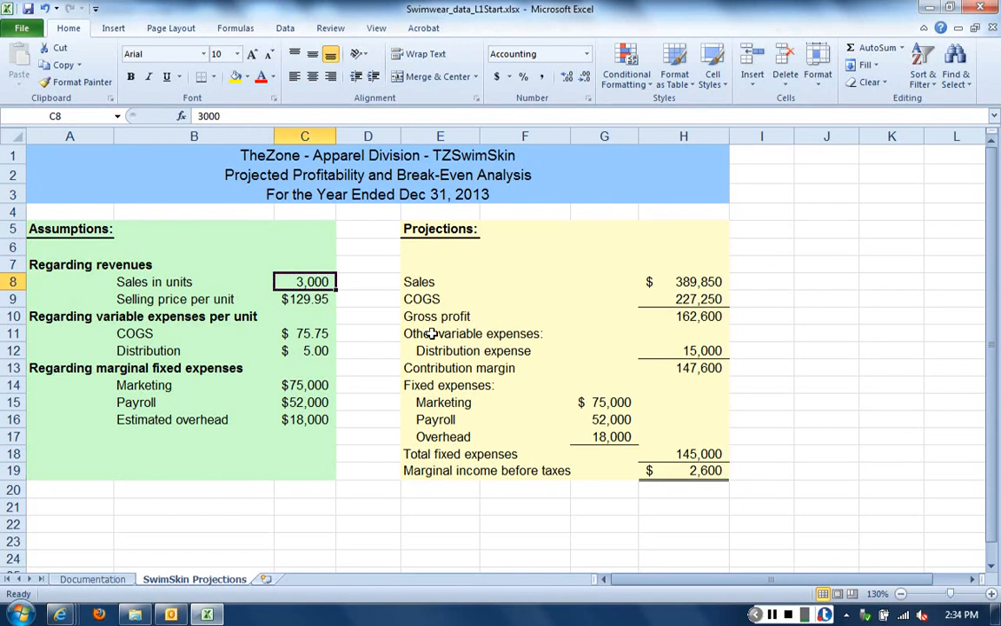
{"action": "type", "text": "2700"}
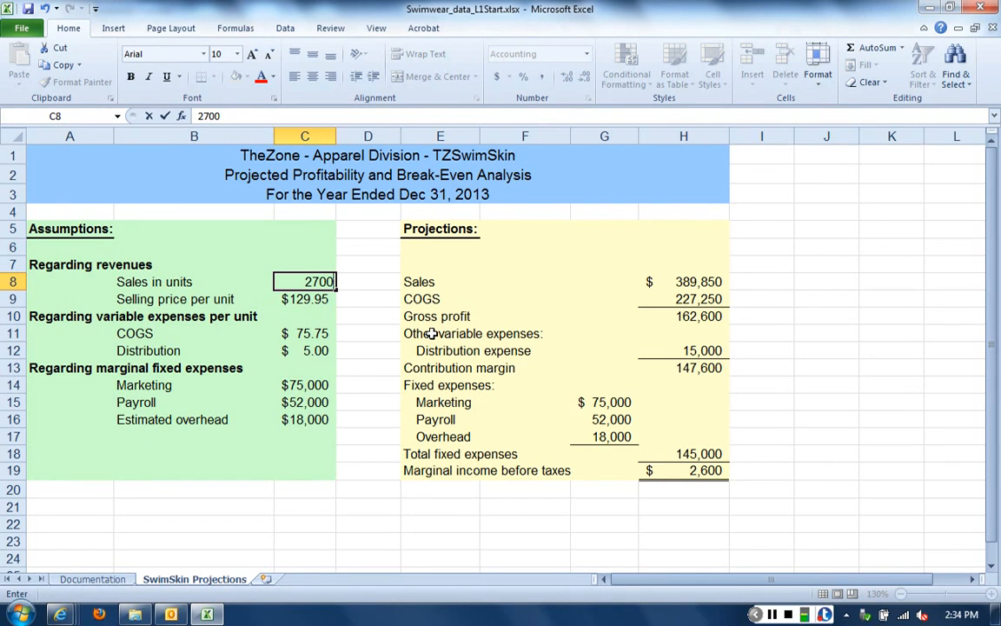
{"action": "key", "text": "Return"}
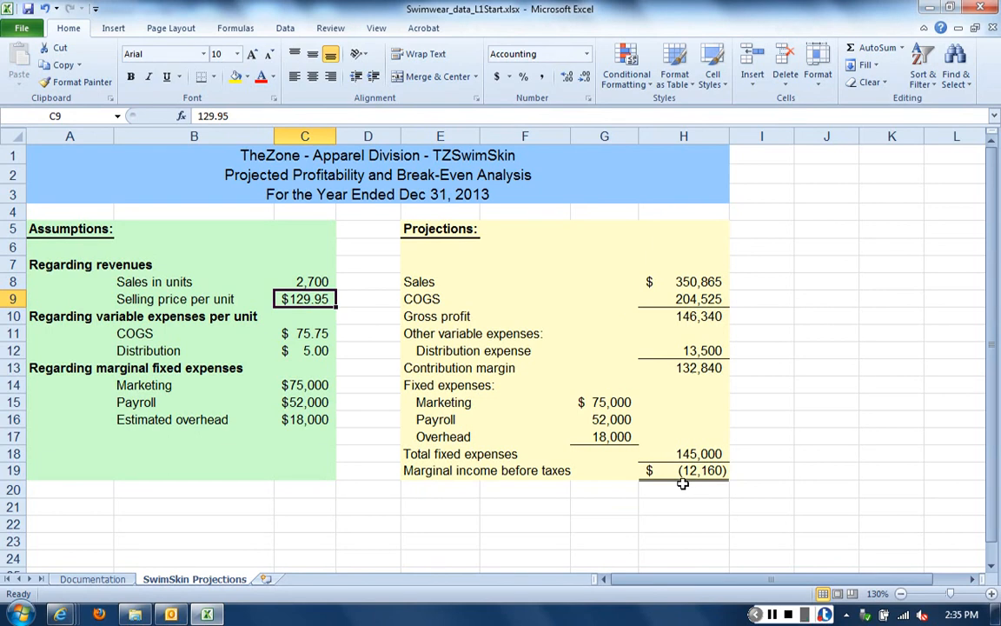
Restore the sales in units assumption in C8 to 3000
{"action": "left_click", "coordinate": [301, 280]}
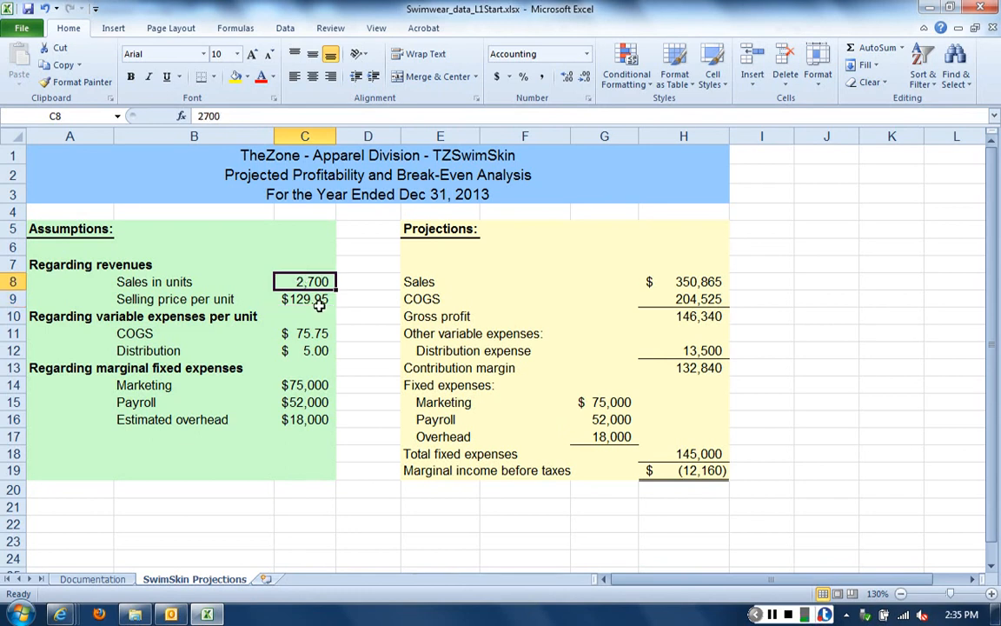
{"action": "type", "text": "3000"}
{"action": "left_click", "coordinate": [322, 314]}
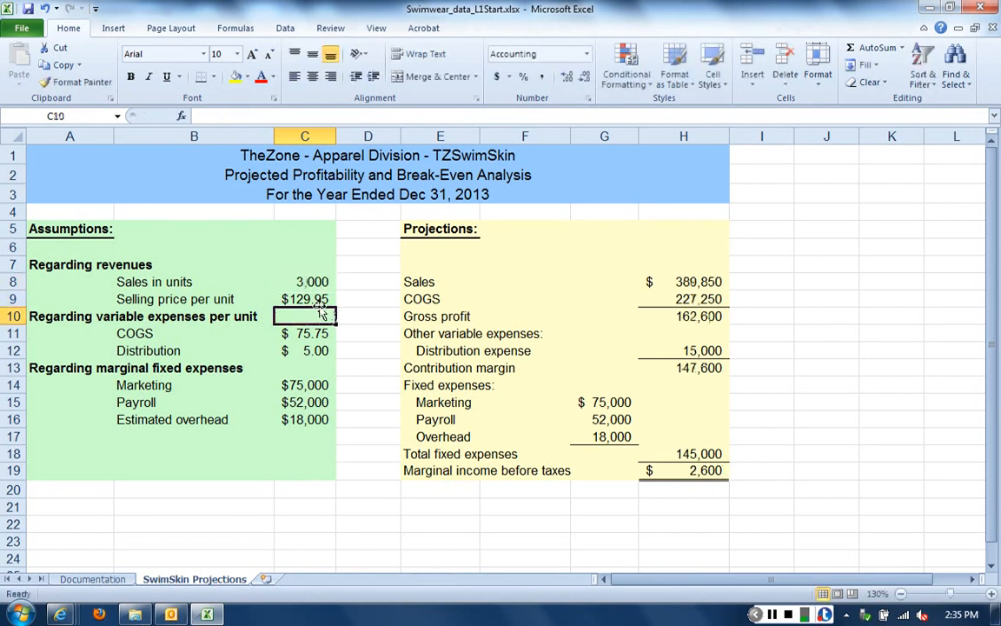
Set the COGS per unit assumption in C11 to 80 to test its effect on marginal income
{"action": "key", "text": "Down"}
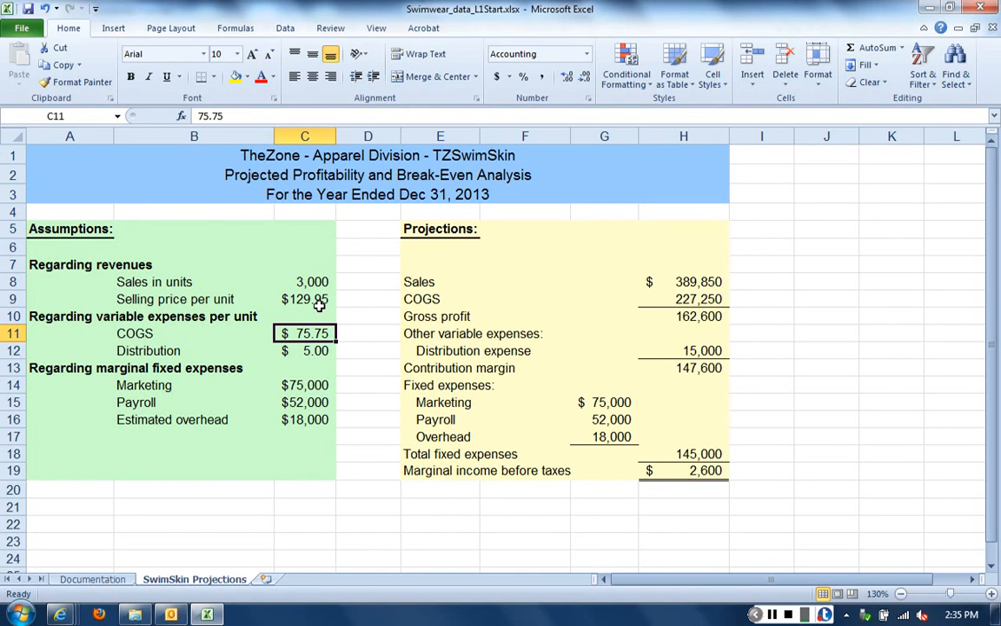
{"action": "type", "text": "80"}
{"action": "key", "text": "Return"}
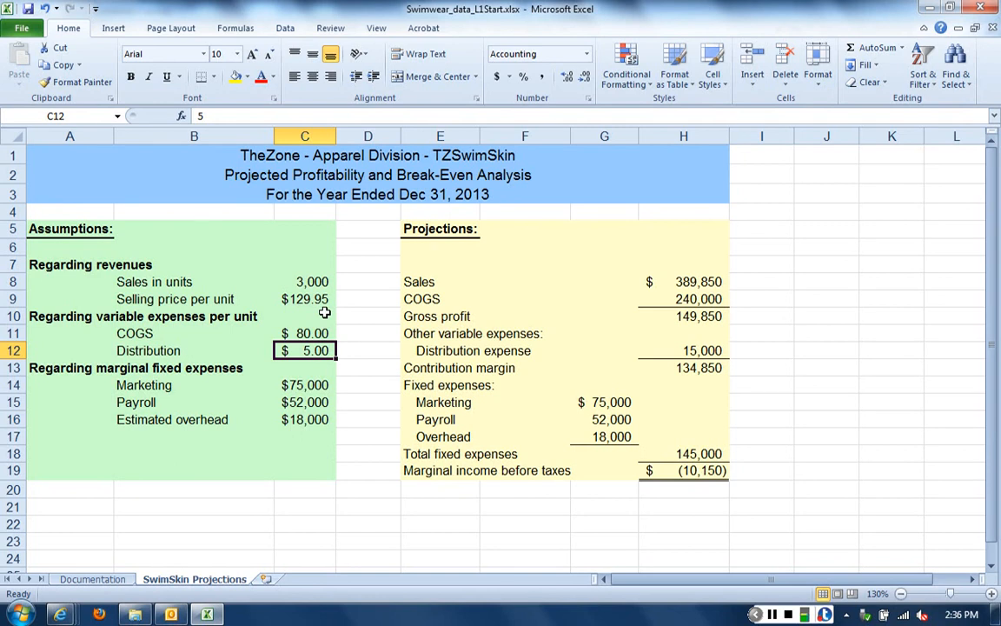
Restore the COGS per unit assumption in C11 to 75.75
{"action": "key", "text": "Up"}
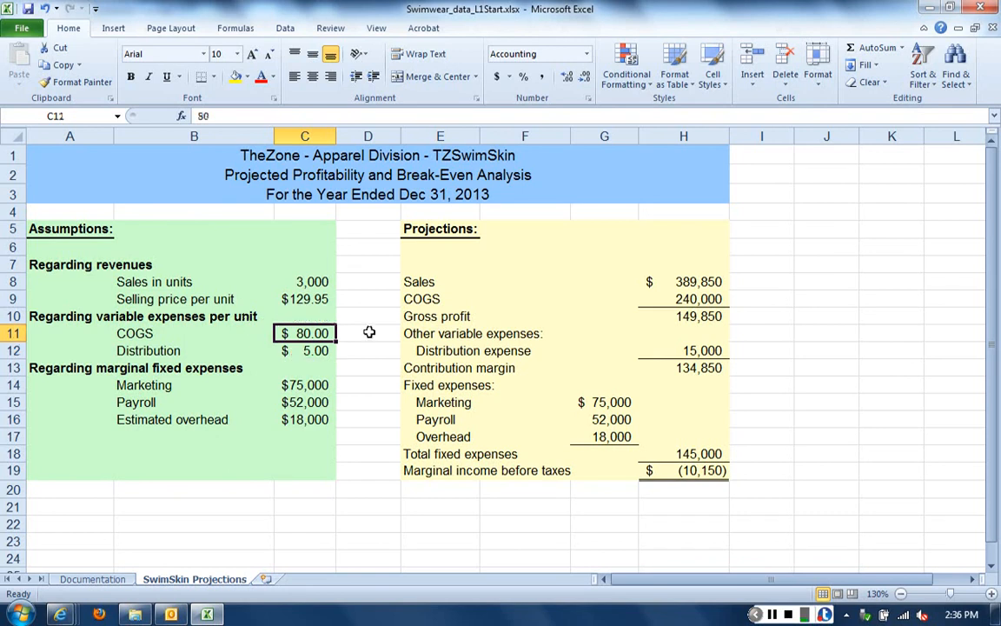
{"action": "type", "text": "5"}
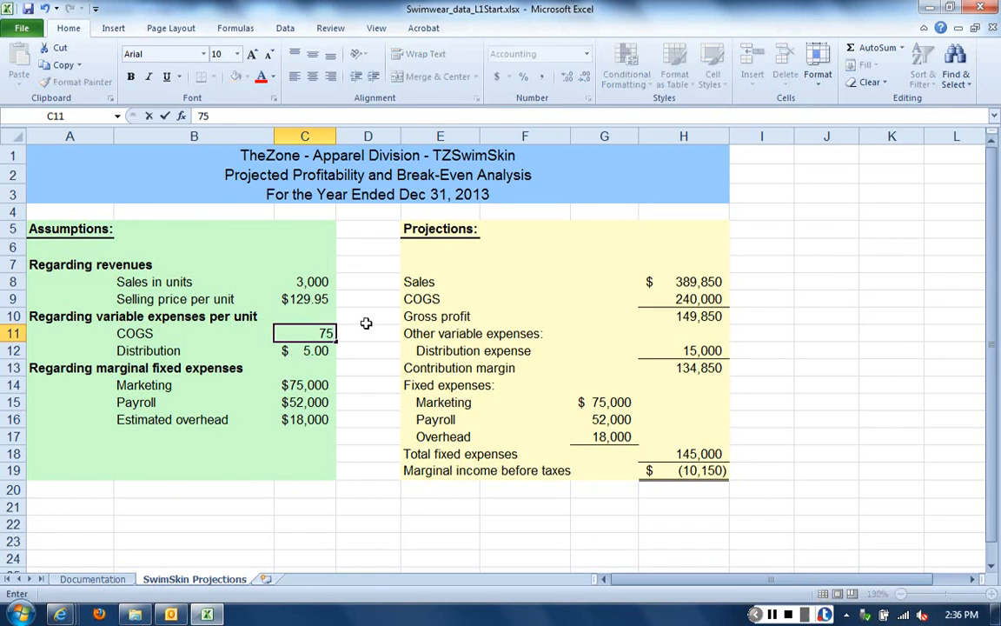
{"action": "type", "text": "."}
{"action": "type", "text": "75"}
{"action": "key", "text": "Return"}
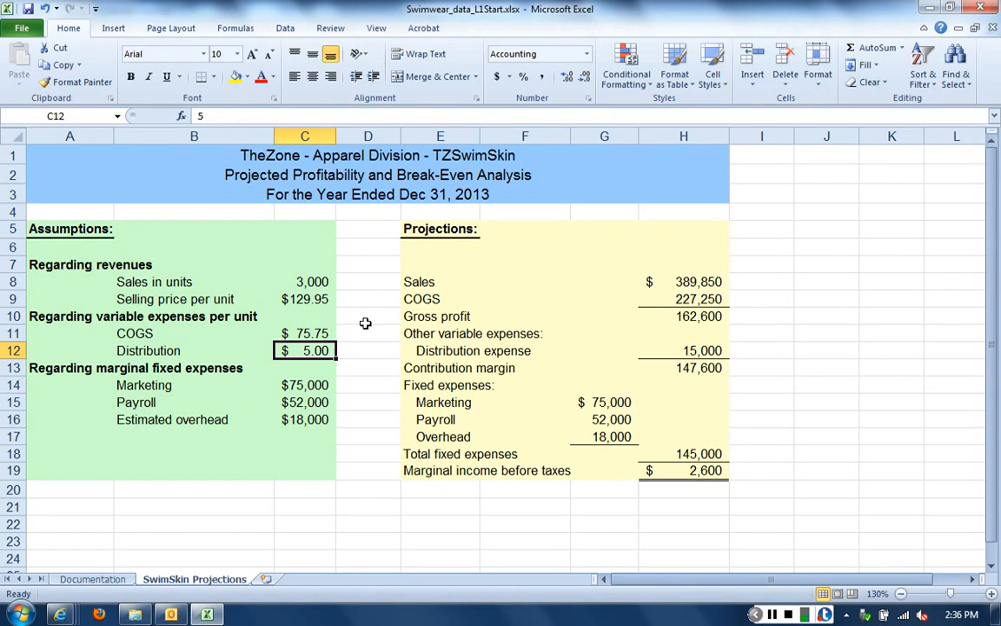
Try 2900 as the sales in units in C8, and undo the change
{"action": "left_click", "coordinate": [308, 279]}
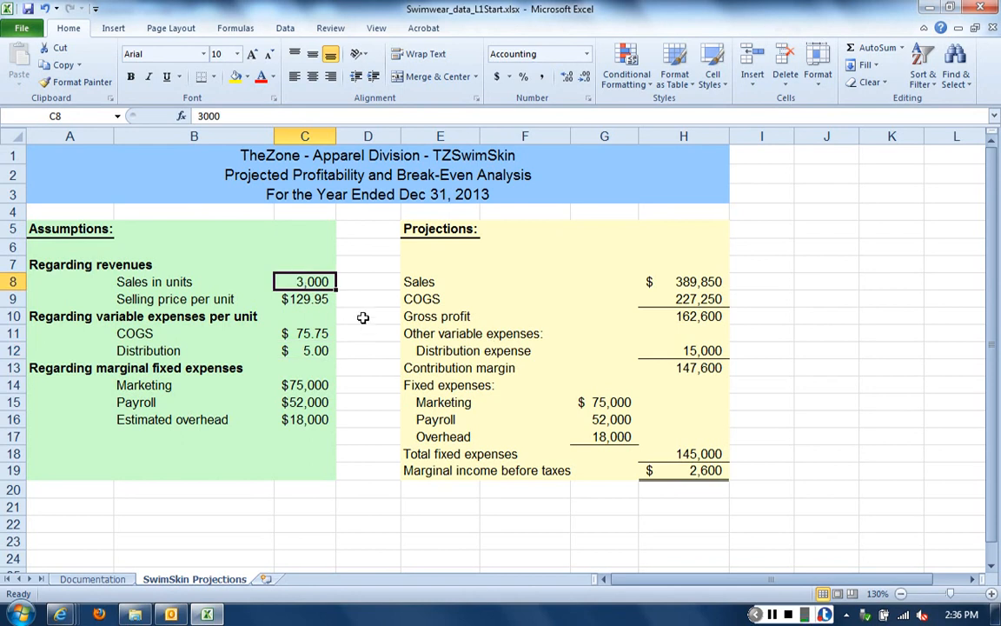
{"action": "type", "text": "2900"}
{"action": "key", "text": "Return"}
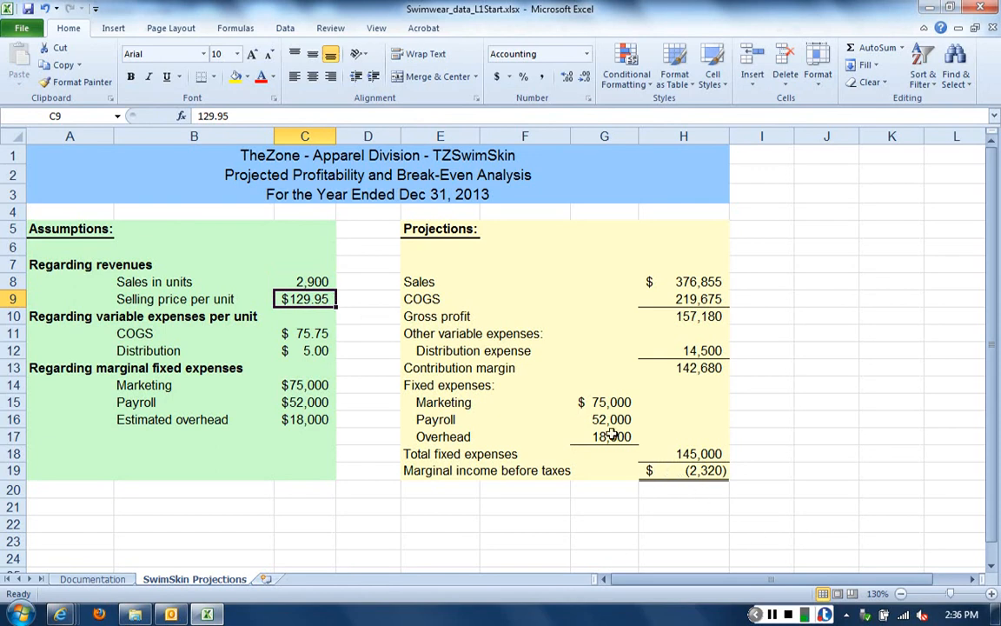
{"action": "left_click", "coordinate": [44, 8]}
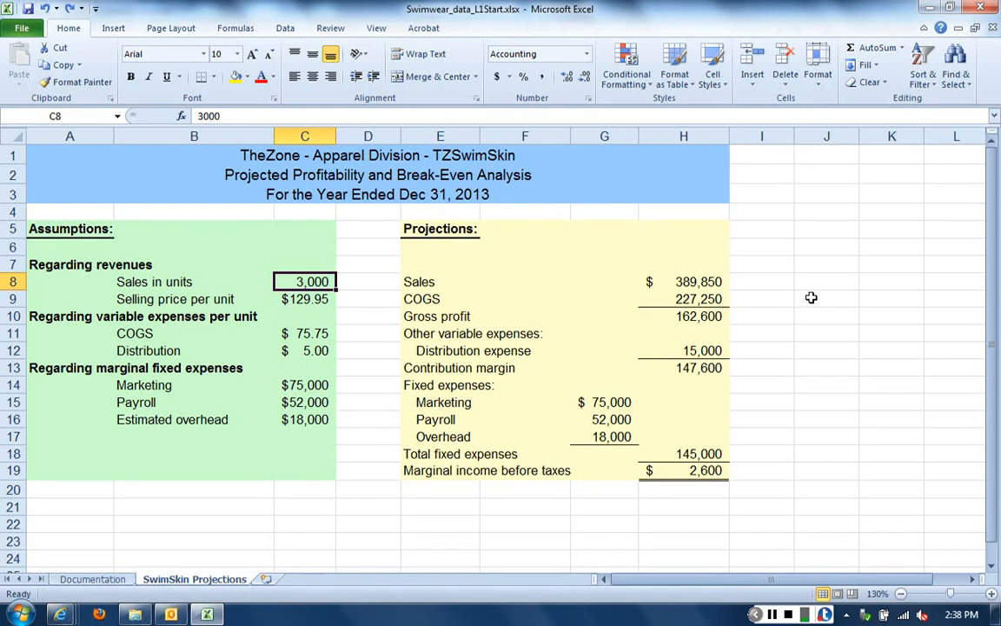
Enter 2700 in J7 as the starting unit sales value beside the projections
{"action": "left_click", "coordinate": [826, 263]}
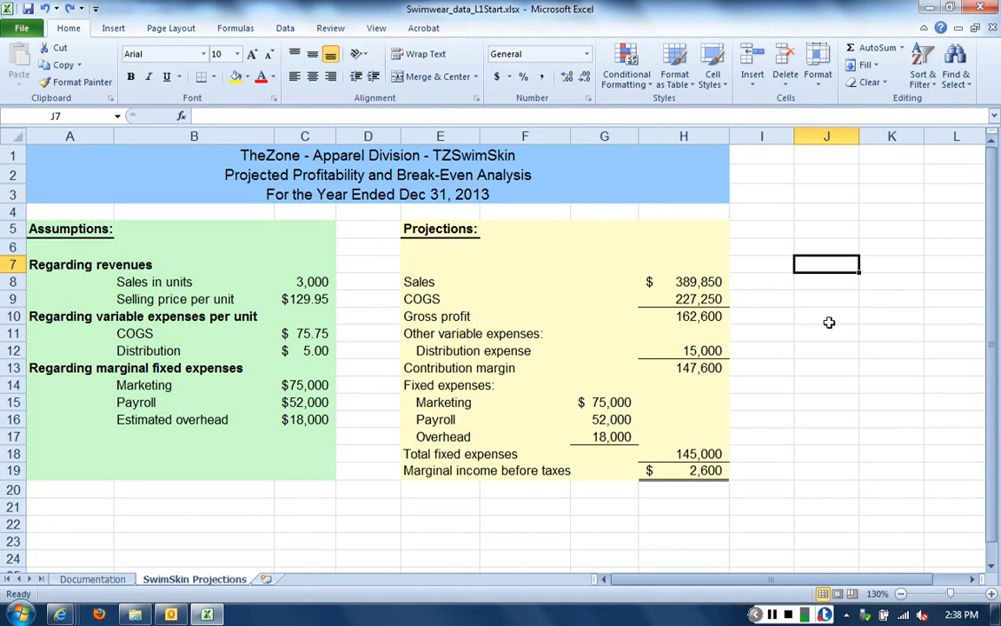
{"action": "type", "text": "27"}
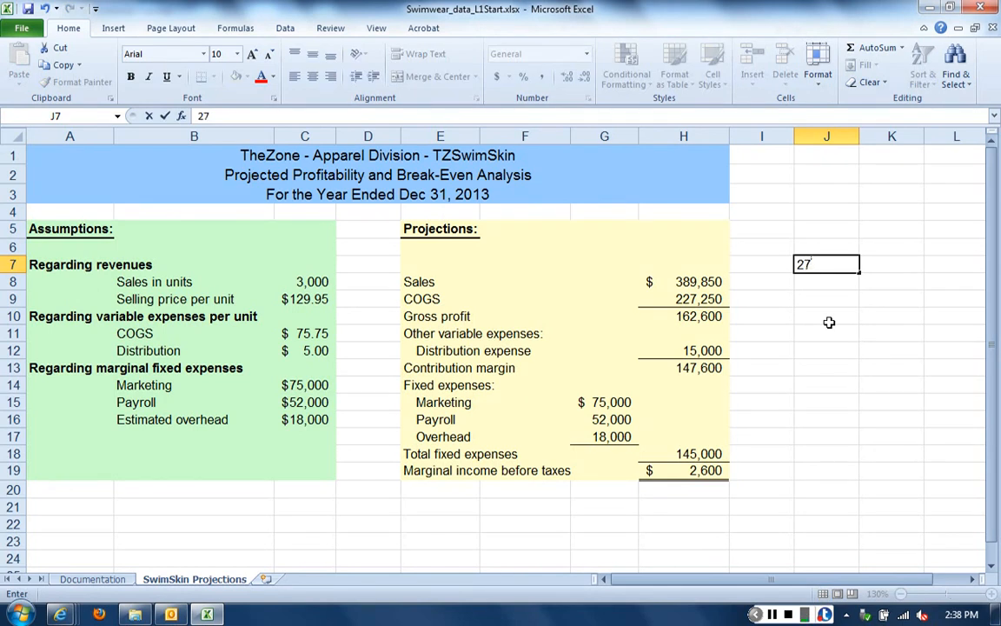
{"action": "type", "text": "00"}
{"action": "key", "text": "Return"}
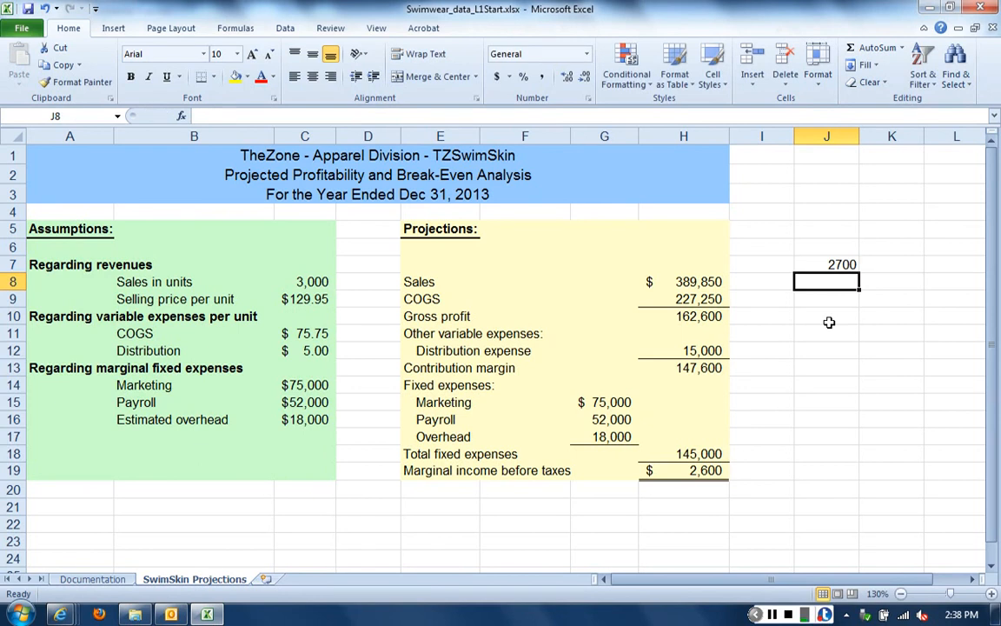
Enter the formula =J7+50 in J8 to raise the unit sales in increments of 50
{"action": "left_click", "coordinate": [839, 264]}
{"action": "left_click", "coordinate": [827, 283]}
{"action": "type", "text": "="}
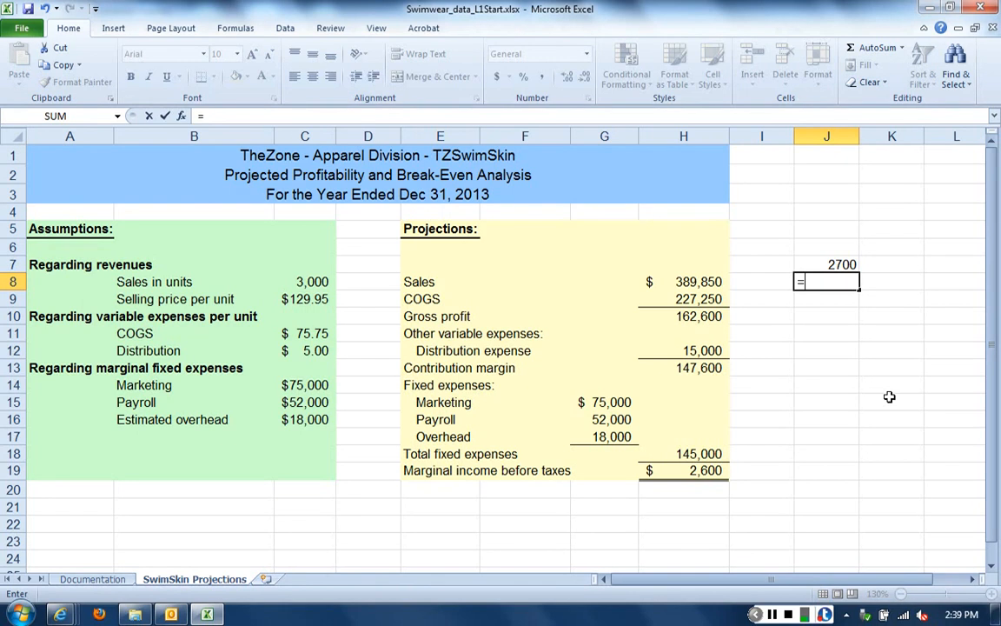
{"action": "type", "text": "j7"}
{"action": "key", "text": "BackSpace"}
{"action": "key", "text": "BackSpace"}
{"action": "type", "text": "J7+"}
{"action": "type", "text": "50"}
{"action": "key", "text": "Return"}
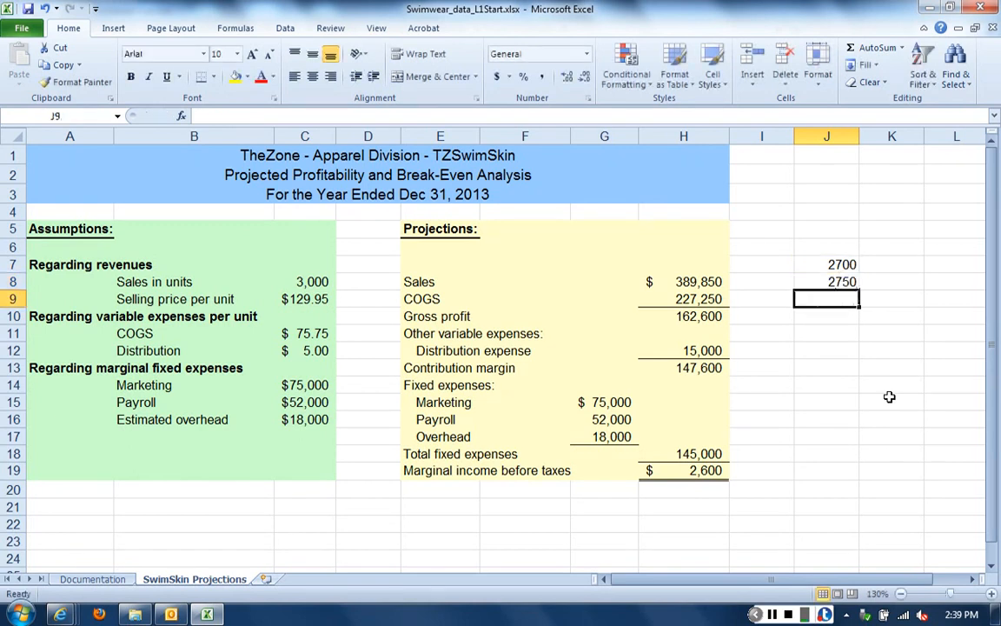
Fill the increment formula from J8 down through J23, so the unit sales series runs to 3500
{"action": "left_click", "coordinate": [845, 285]}
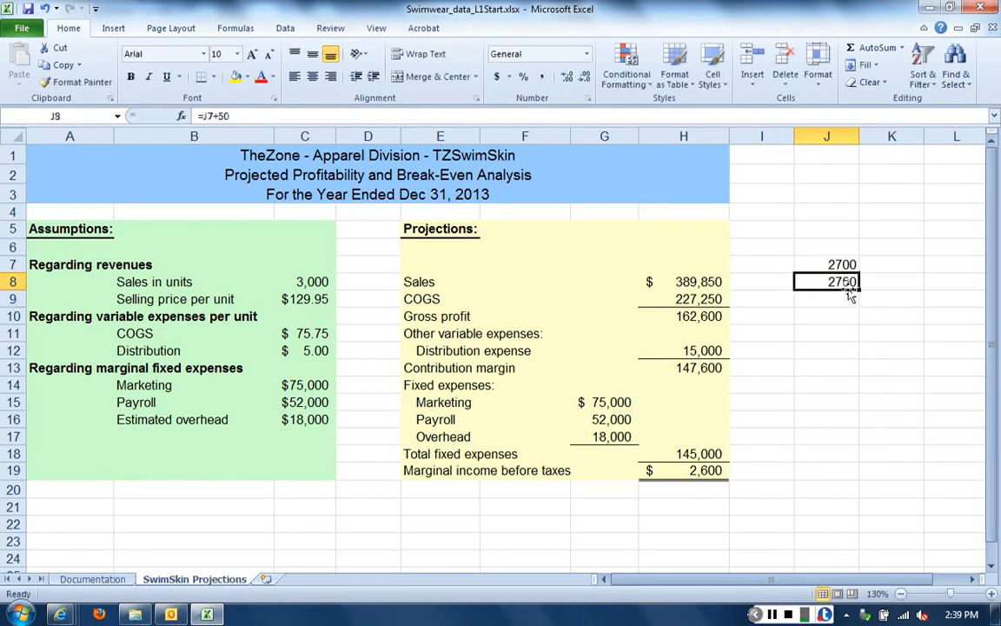
{"action": "left_click_drag", "start_coordinate": [860, 291], "coordinate": [858, 530]}
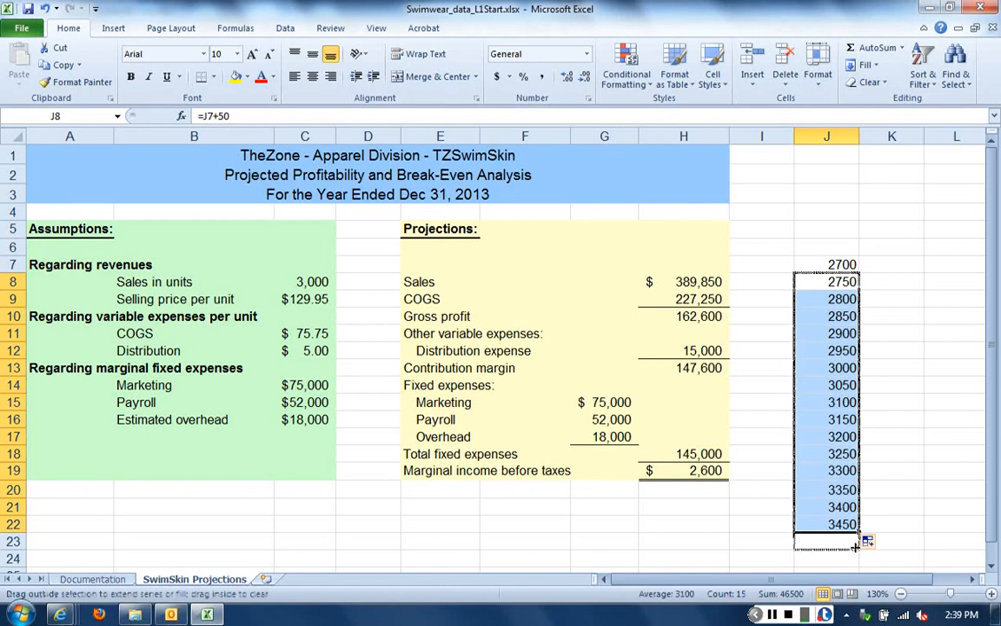
{"action": "left_click_drag", "start_coordinate": [859, 531], "coordinate": [861, 549]}
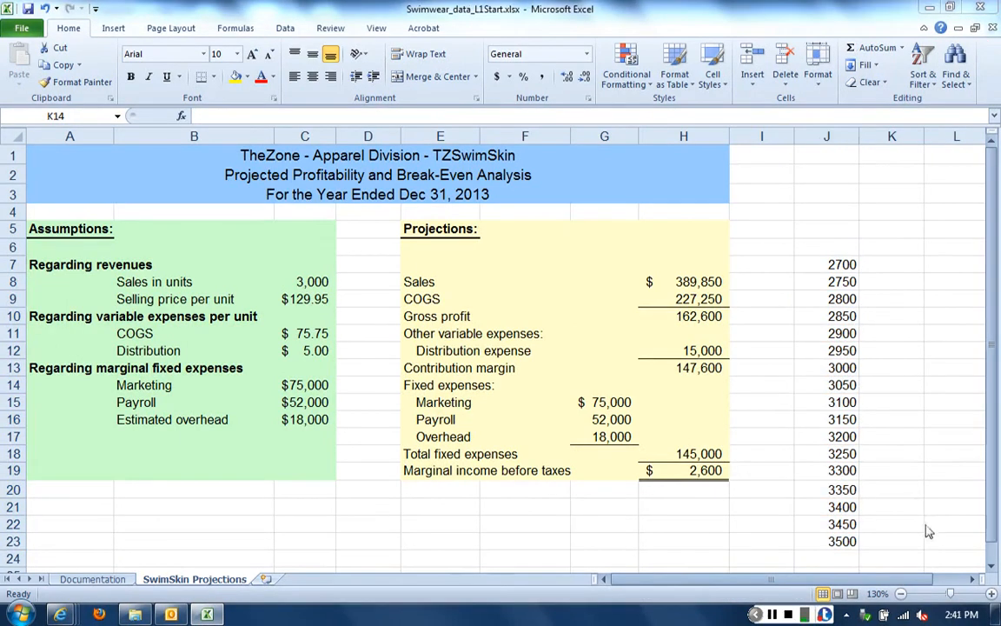
Link K6, above and beside the unit sales series, to the projected sales with the formula =H8
{"action": "left_click", "coordinate": [972, 579]}
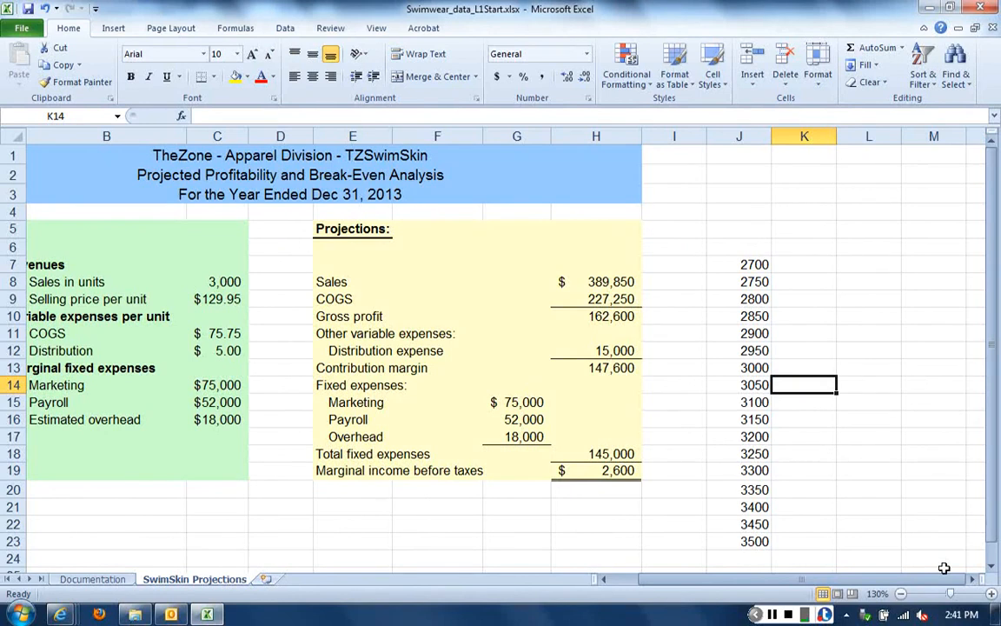
{"action": "left_click", "coordinate": [801, 248]}
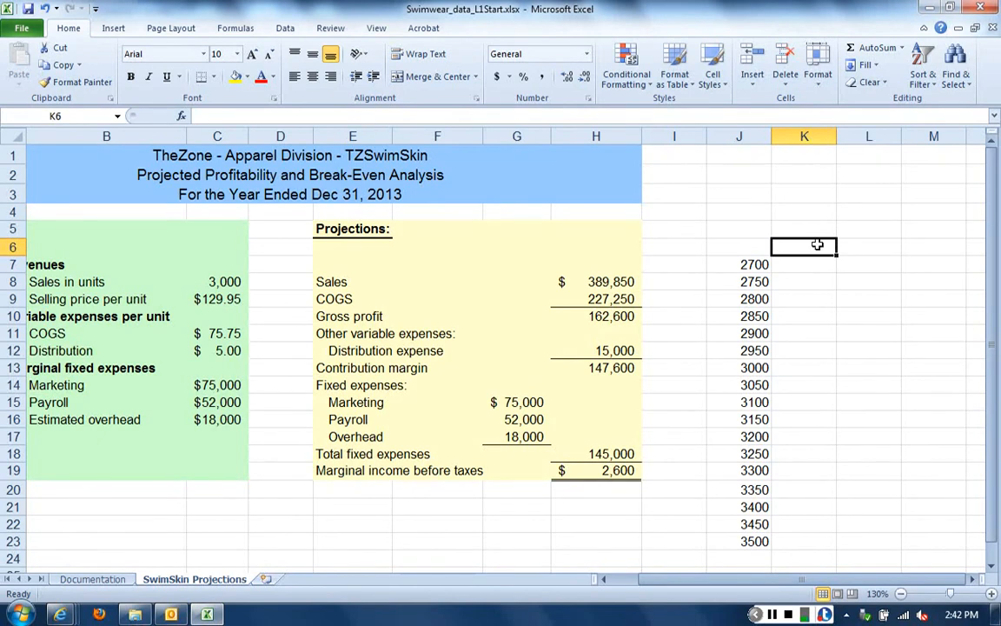
{"action": "left_click", "coordinate": [611, 282]}
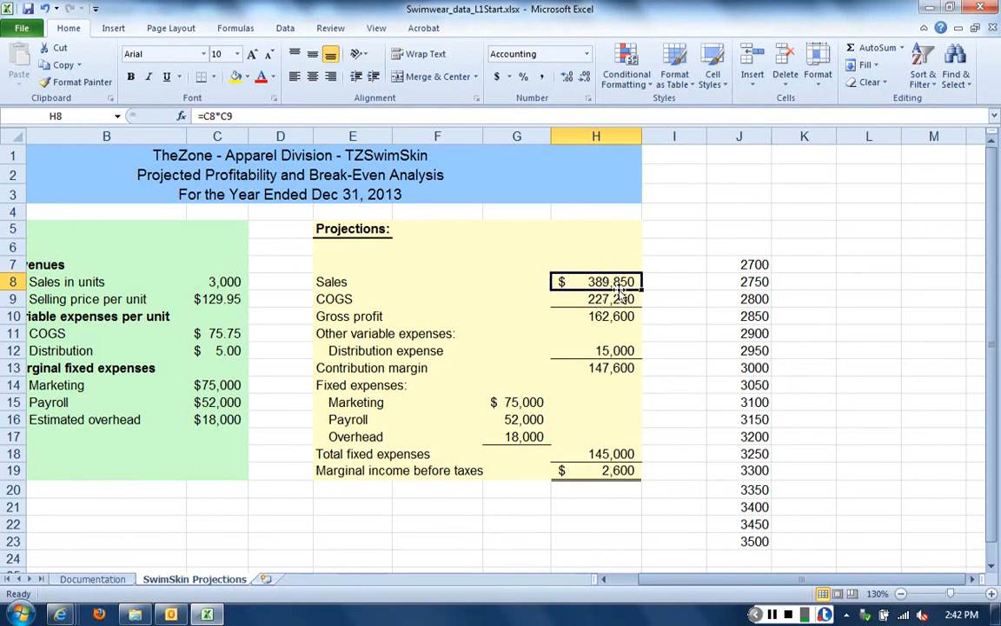
{"action": "left_click", "coordinate": [803, 252]}
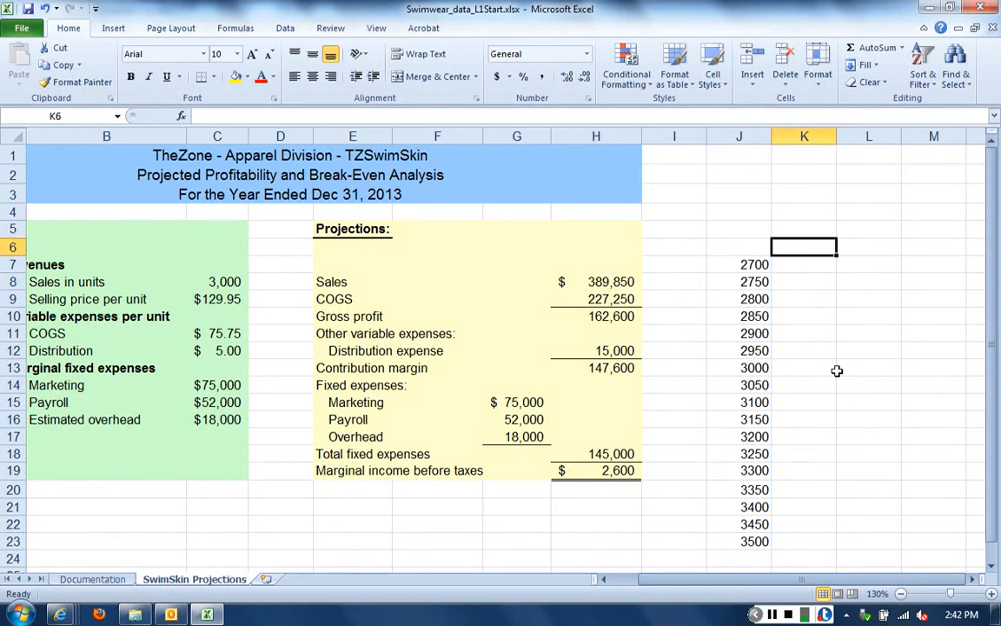
{"action": "type", "text": "="}
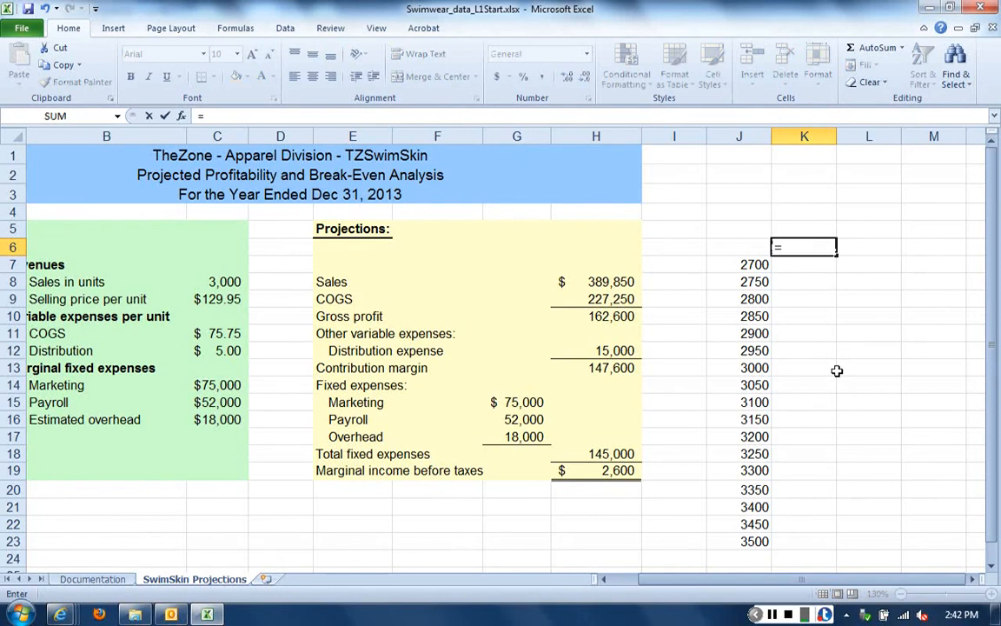
{"action": "type", "text": "H8"}
{"action": "key", "text": "Return"}
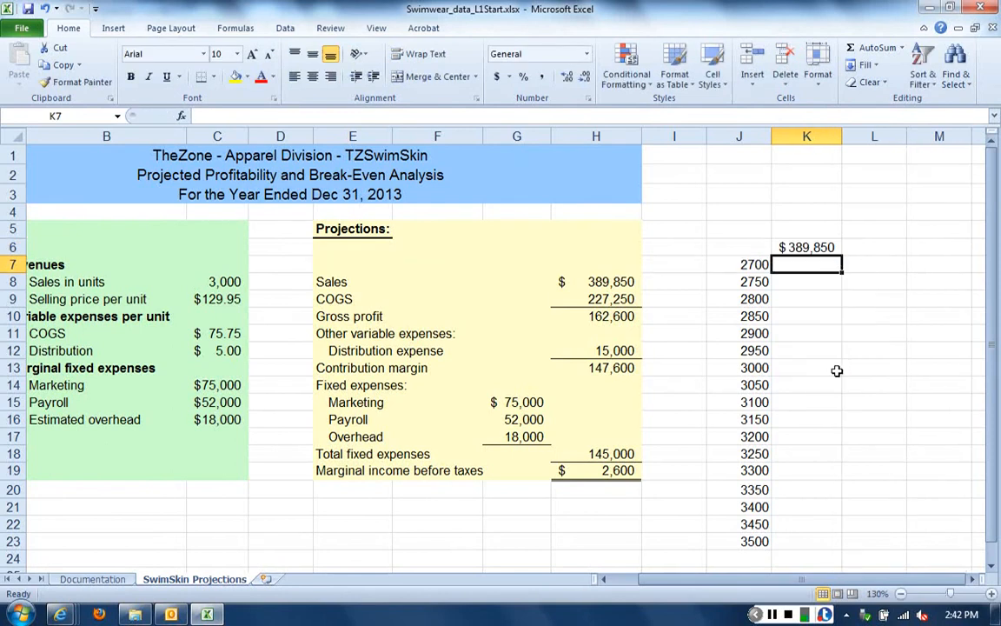
{"action": "key", "text": "Up"}
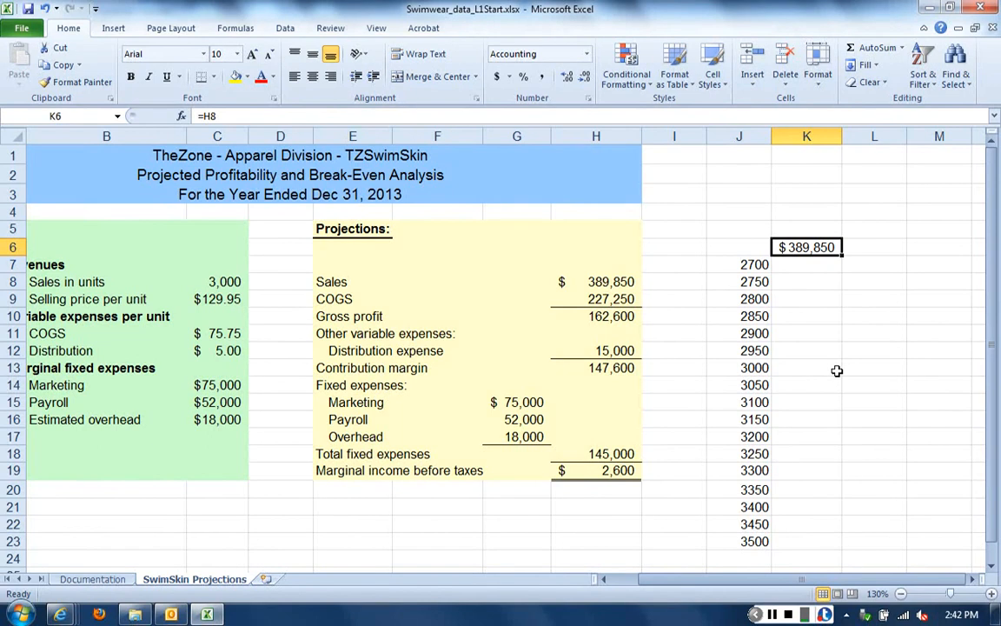
{"action": "key", "text": "Right"}
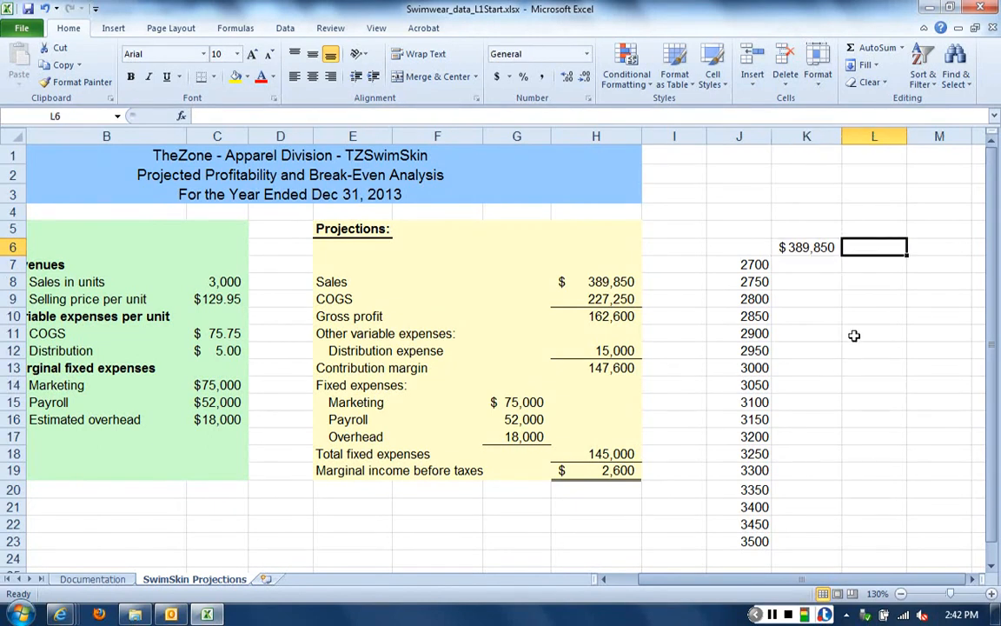
Open the cell formatting for K6 and choose the Custom number category
{"action": "left_click", "coordinate": [807, 246]}
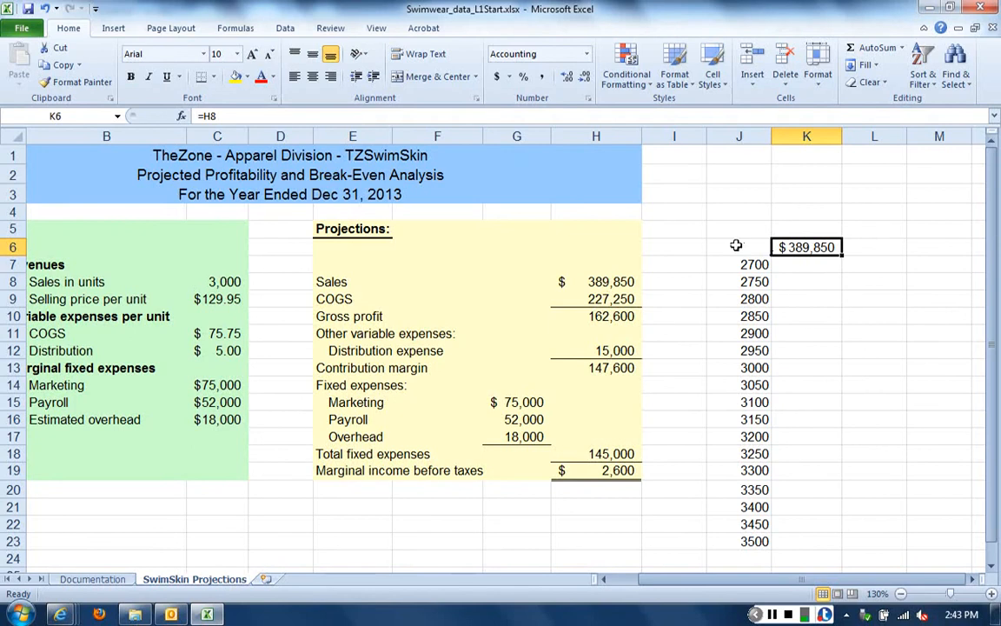
{"action": "right_click", "coordinate": [806, 252]}
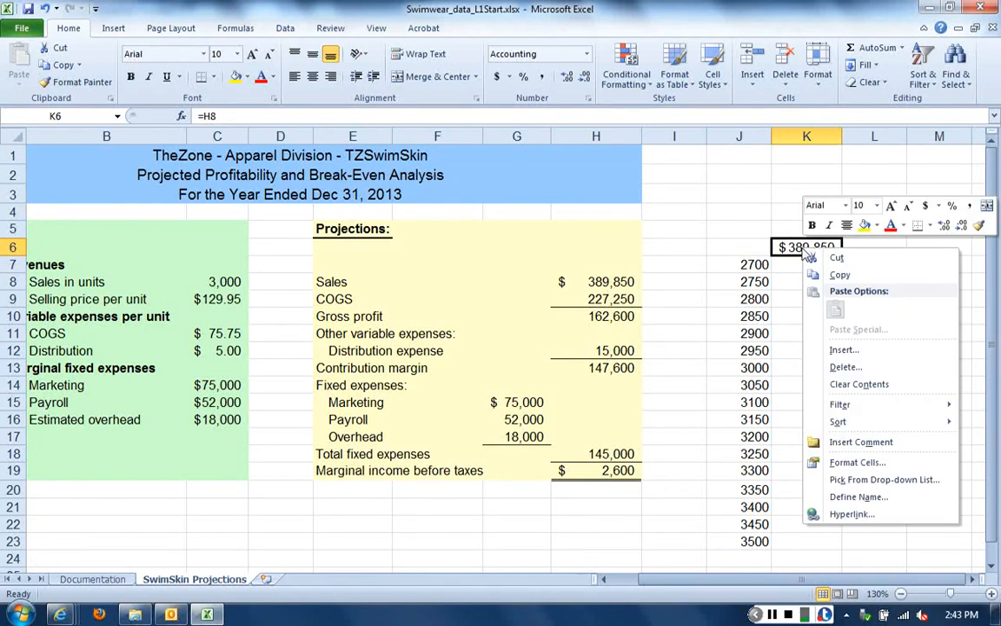
{"action": "left_click", "coordinate": [852, 466]}
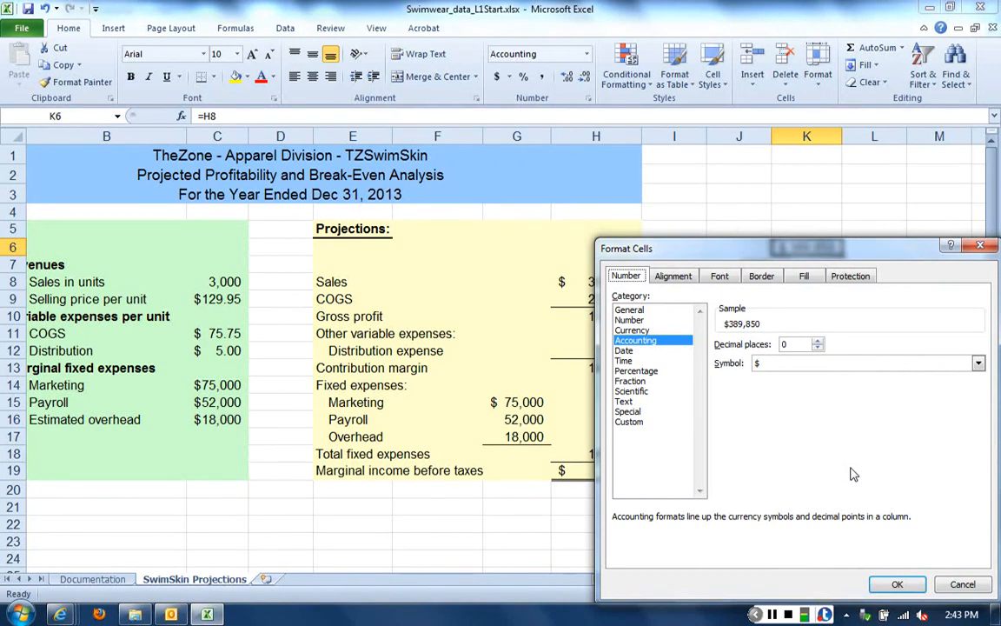
{"action": "left_click_drag", "start_coordinate": [611, 250], "coordinate": [608, 287]}
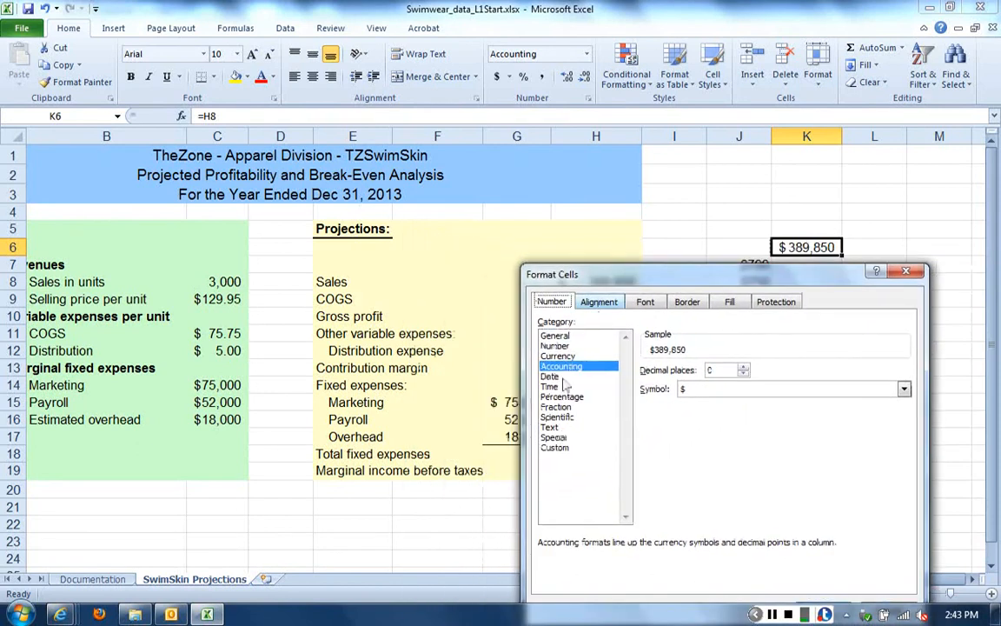
{"action": "left_click", "coordinate": [554, 438]}
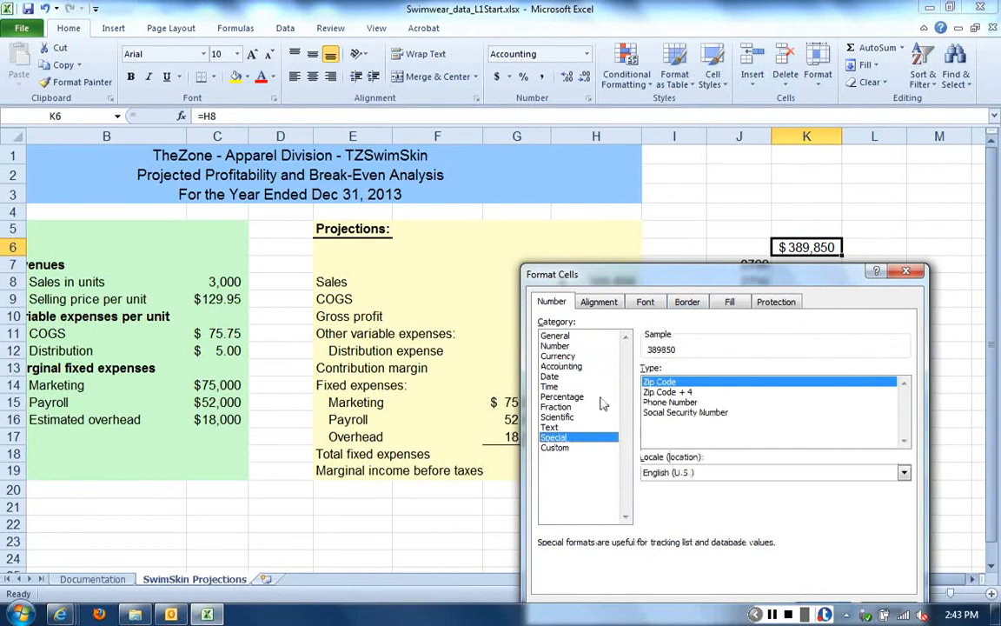
{"action": "left_click", "coordinate": [563, 451]}
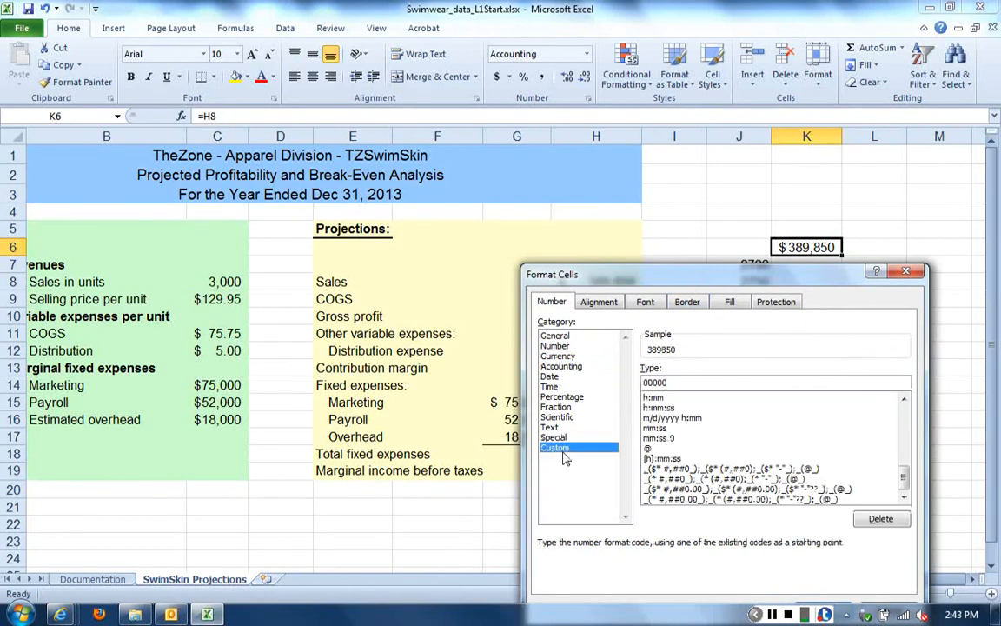
{"action": "left_click_drag", "start_coordinate": [617, 268], "coordinate": [642, 289]}
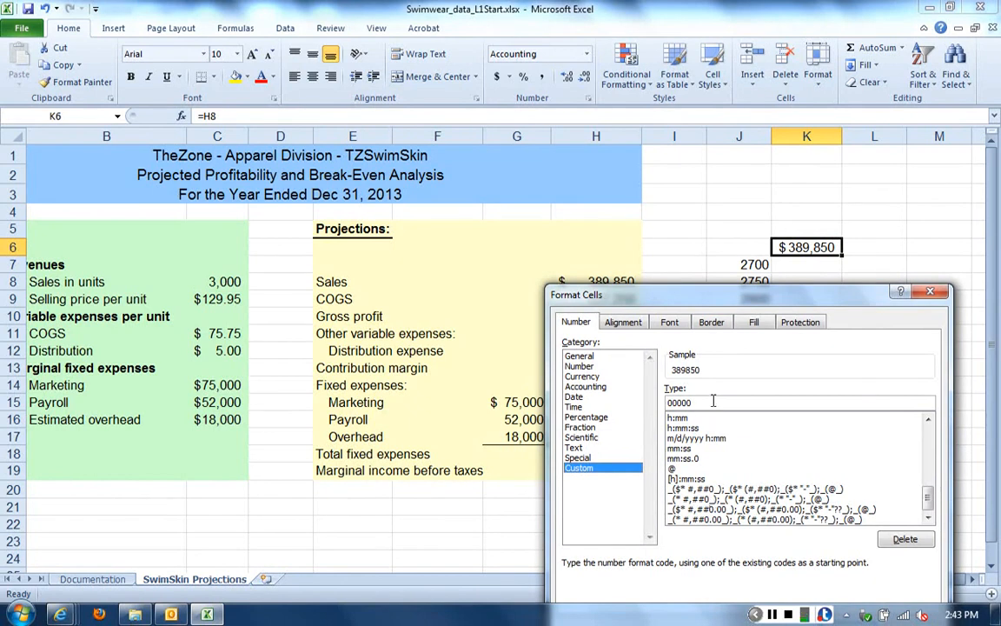
{"action": "left_click_drag", "start_coordinate": [713, 401], "coordinate": [645, 398]}
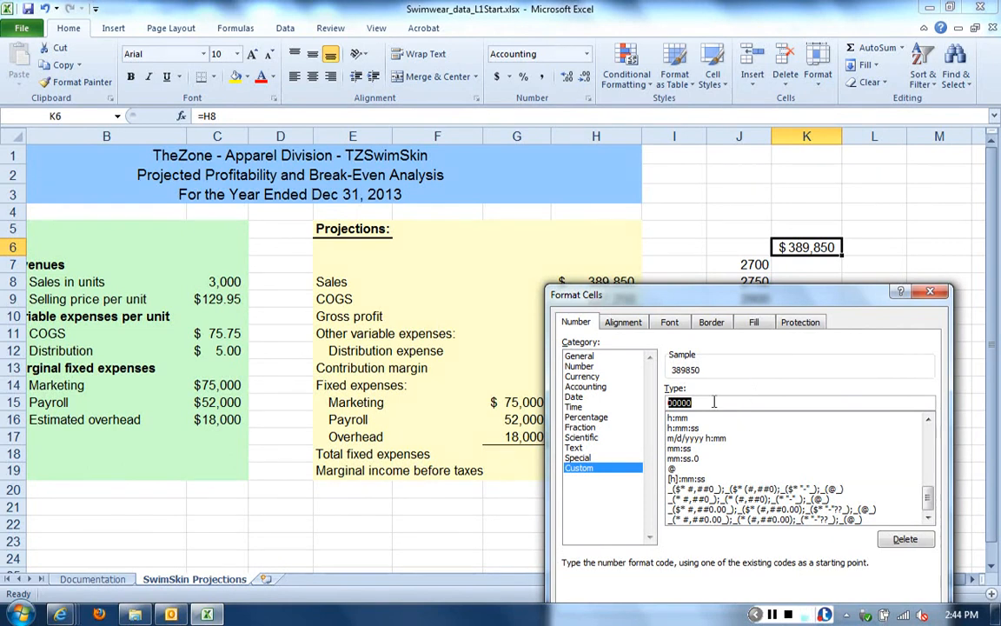
{"action": "type", "text": "\""}
{"action": "type", "text": "sALE"}
{"action": "key", "text": "BackSpace"}
{"action": "key", "text": "BackSpace"}
{"action": "key", "text": "BackSpace"}
{"action": "key", "text": "BackSpace"}
{"action": "key", "text": "BackSpace"}
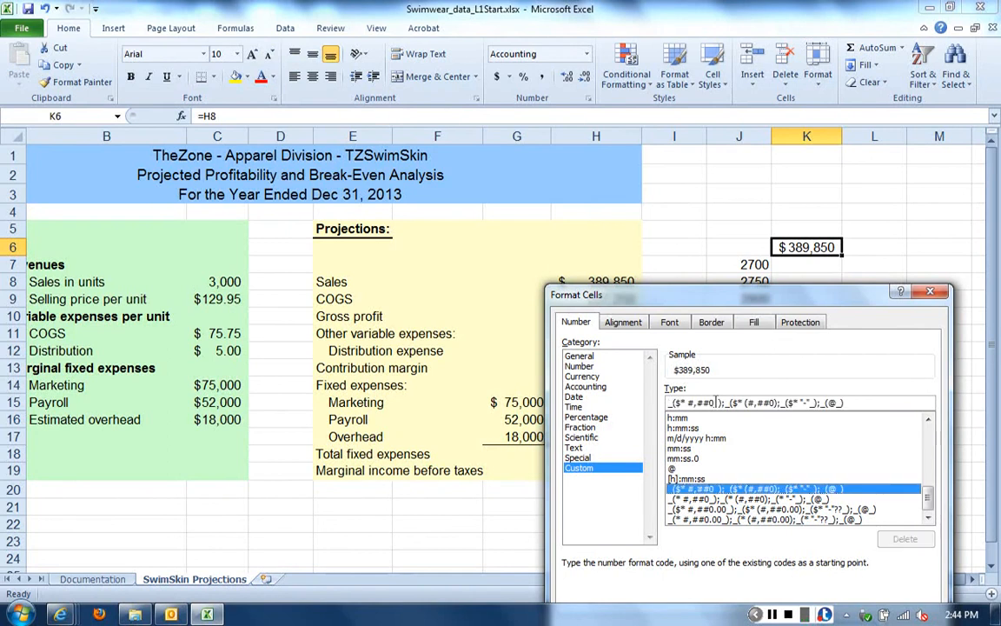
Apply the custom number format "Sales Revenue", including the quotation marks, to K6 so its linked value displays as a heading
{"action": "left_click_drag", "start_coordinate": [852, 403], "coordinate": [578, 395]}
{"action": "type", "text": "\""}
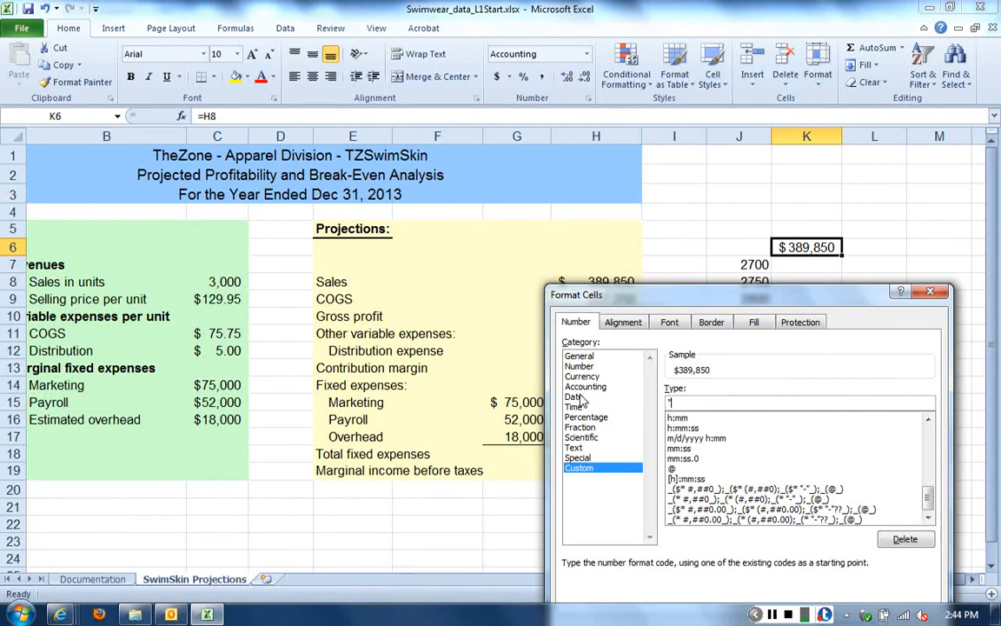
{"action": "type", "text": "sales Revenue\""}
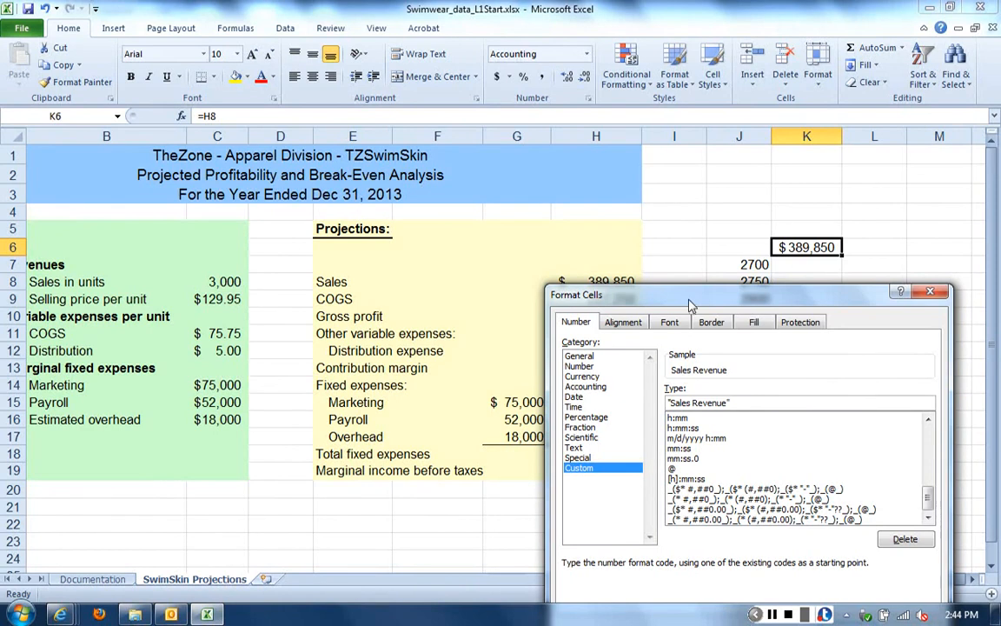
{"action": "left_click_drag", "start_coordinate": [689, 297], "coordinate": [668, 206]}
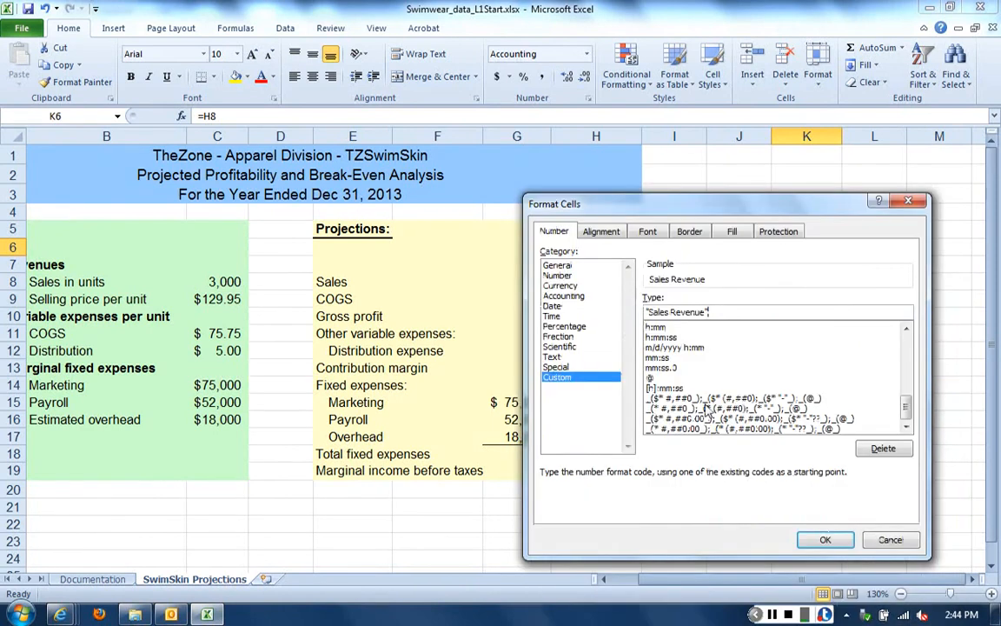
{"action": "left_click", "coordinate": [821, 542]}
{"action": "left_click", "coordinate": [830, 386]}
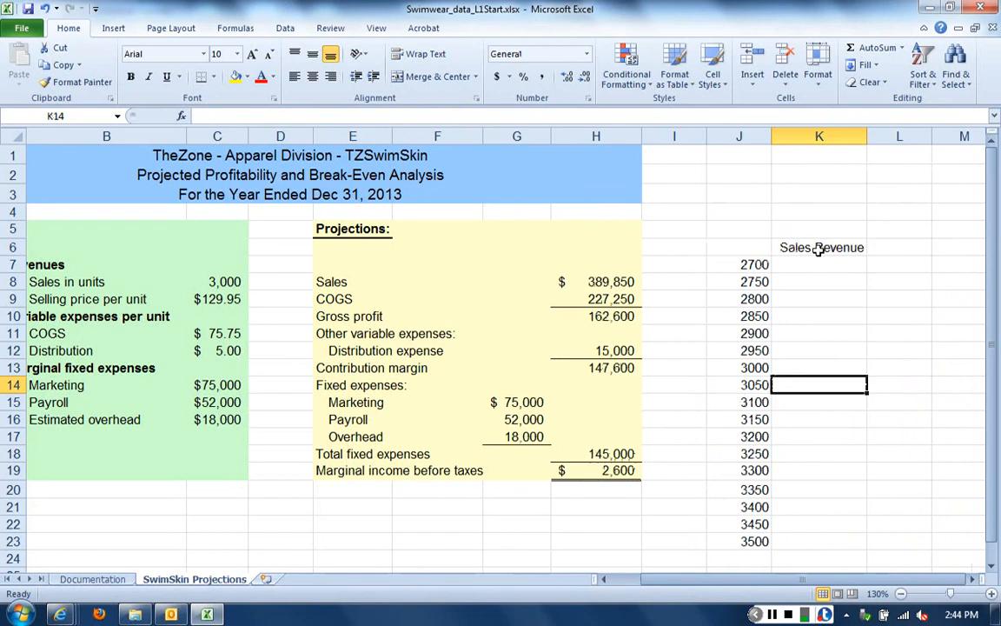
Inspect the formula behind the Sales Revenue heading in K6 and leave it as it is
{"action": "left_click", "coordinate": [819, 249]}
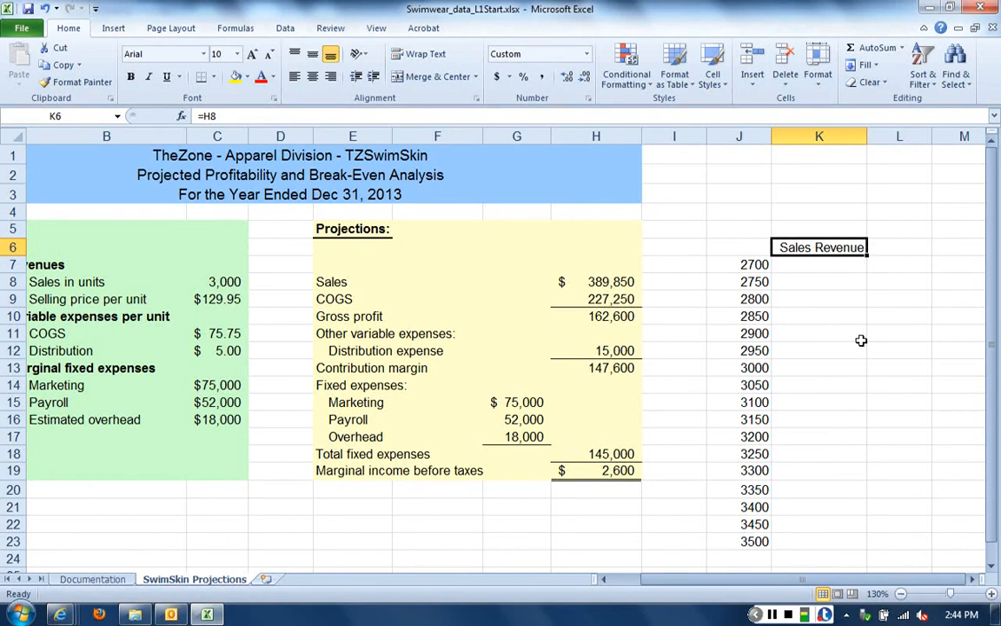
{"action": "key", "text": "F2"}
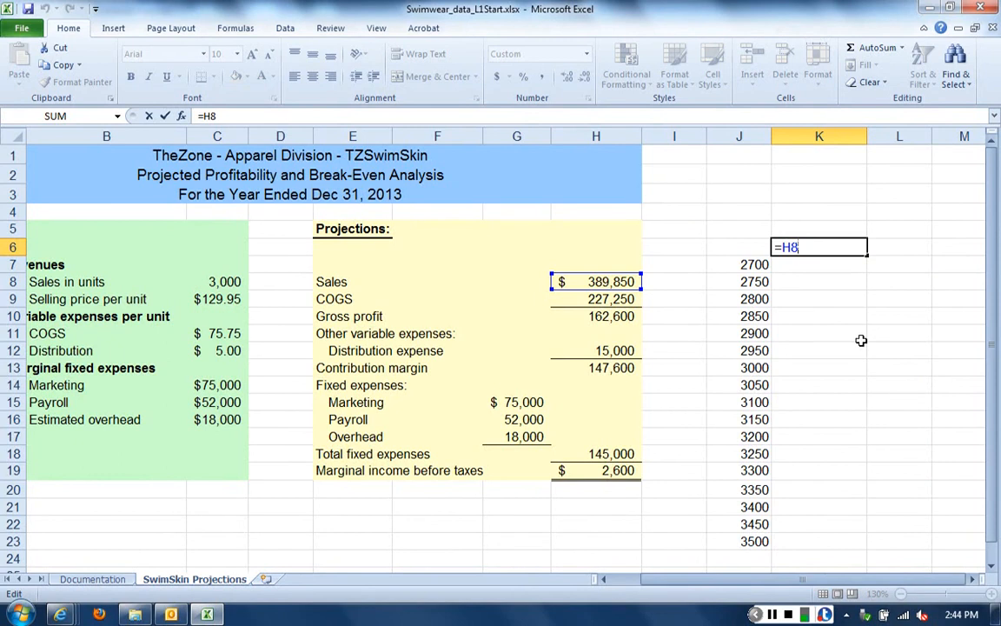
{"action": "key", "text": "Return"}
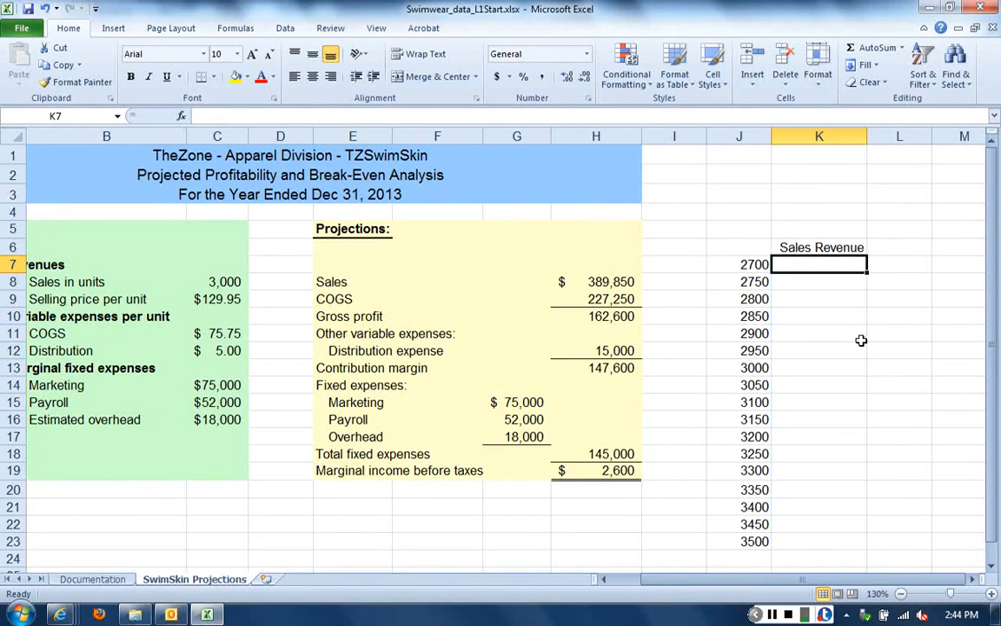
Link L6, next to the Sales Revenue heading, to the projected COGS with the formula =H9
{"action": "left_click", "coordinate": [973, 586]}
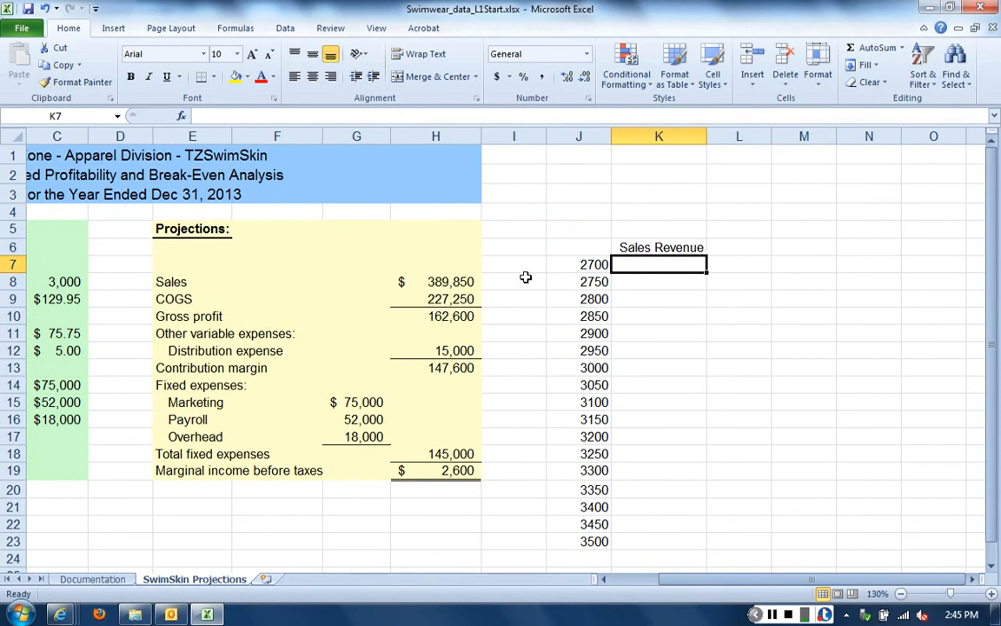
{"action": "left_click", "coordinate": [722, 247]}
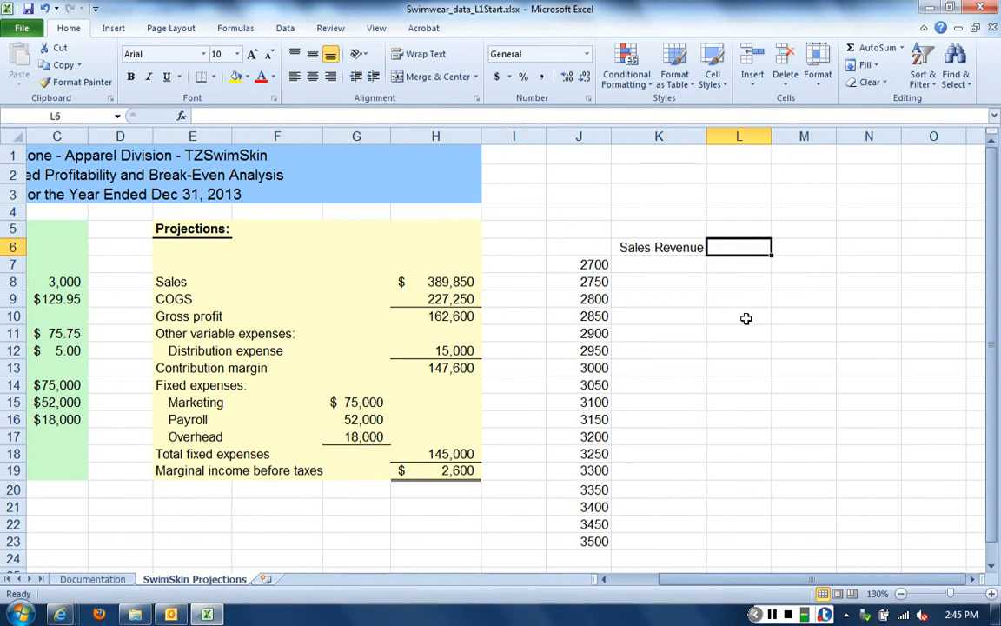
{"action": "type", "text": "="}
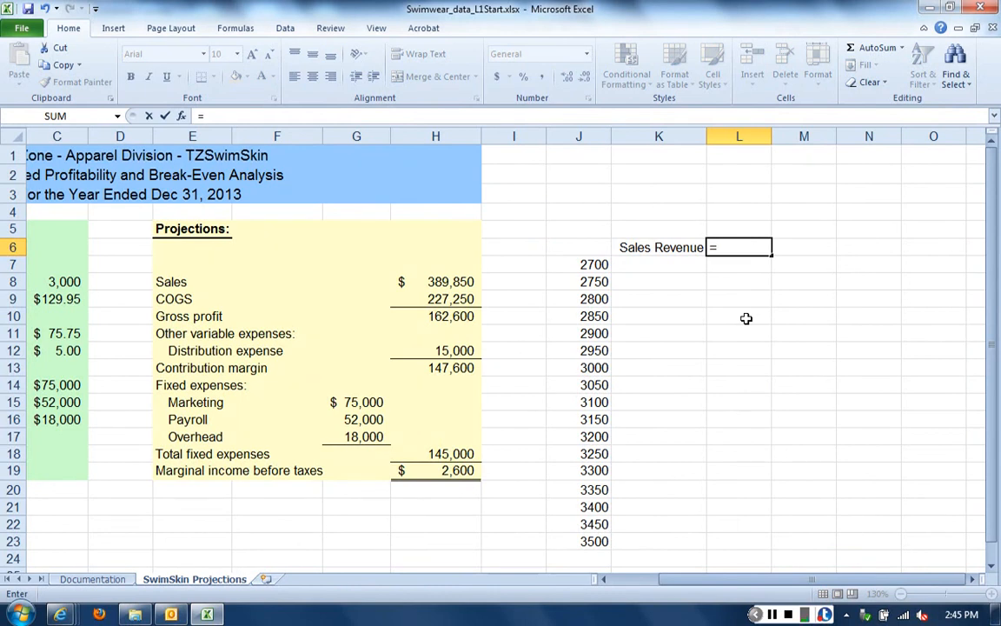
{"action": "type", "text": "h9"}
{"action": "key", "text": "Return"}
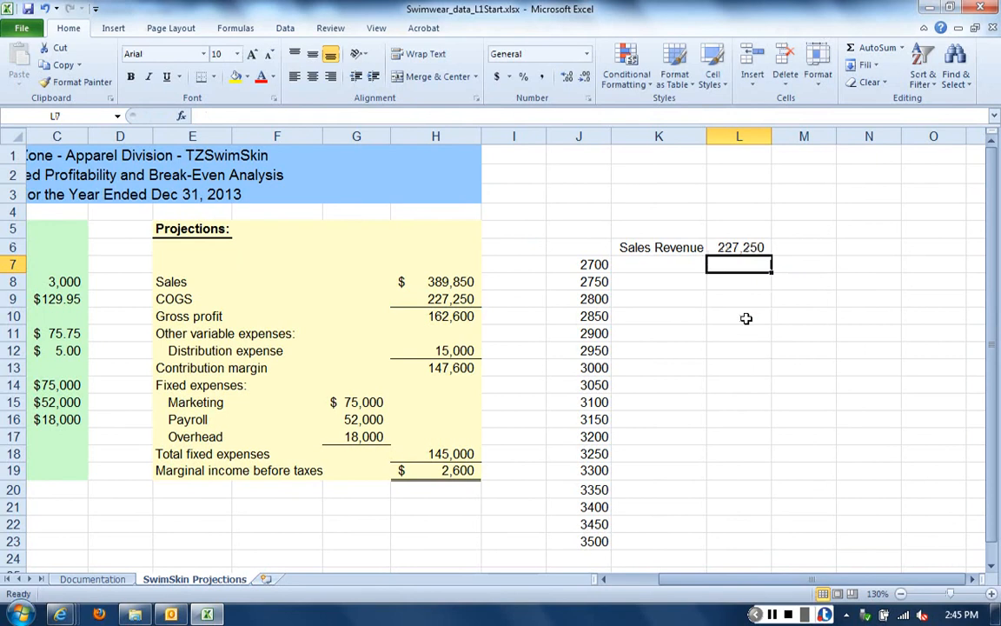
Apply the custom number format "COGS", including the quotation marks, to L6 so the linked value displays as a heading
{"action": "right_click", "coordinate": [732, 247]}
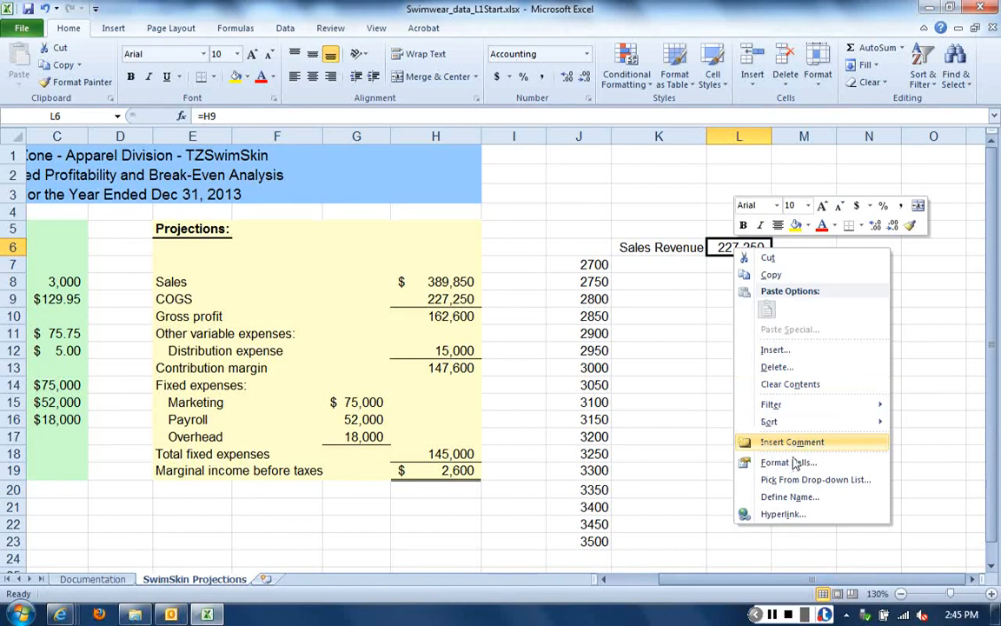
{"action": "left_click", "coordinate": [828, 465]}
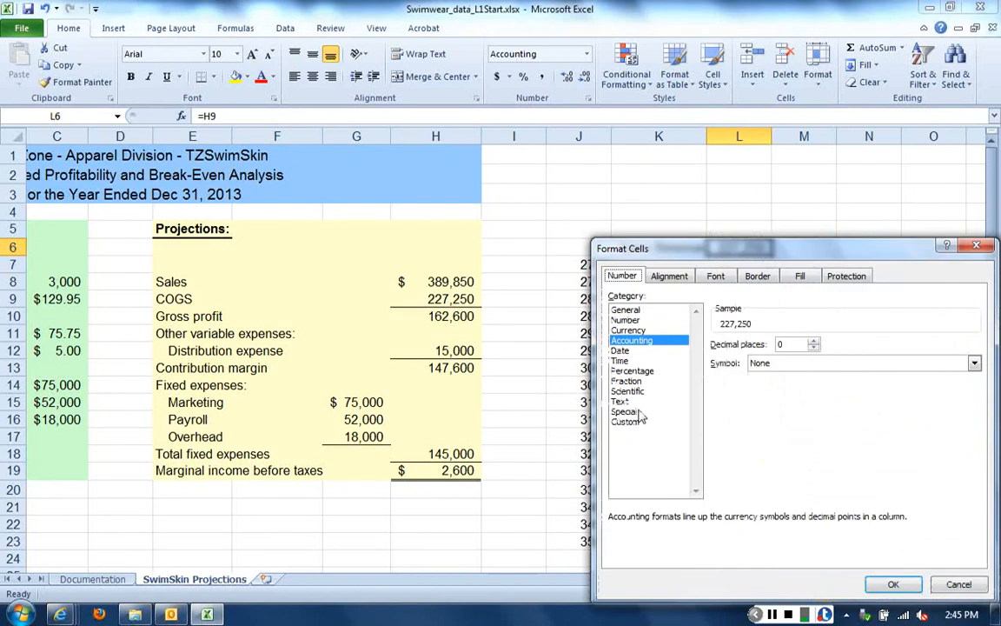
{"action": "left_click", "coordinate": [625, 421]}
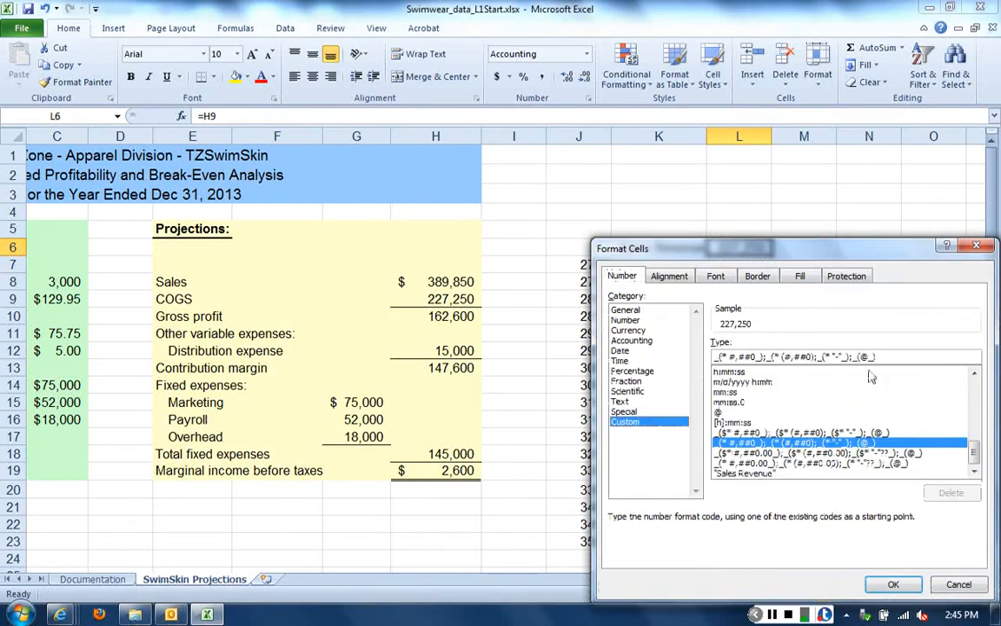
{"action": "key", "text": "Tab"}
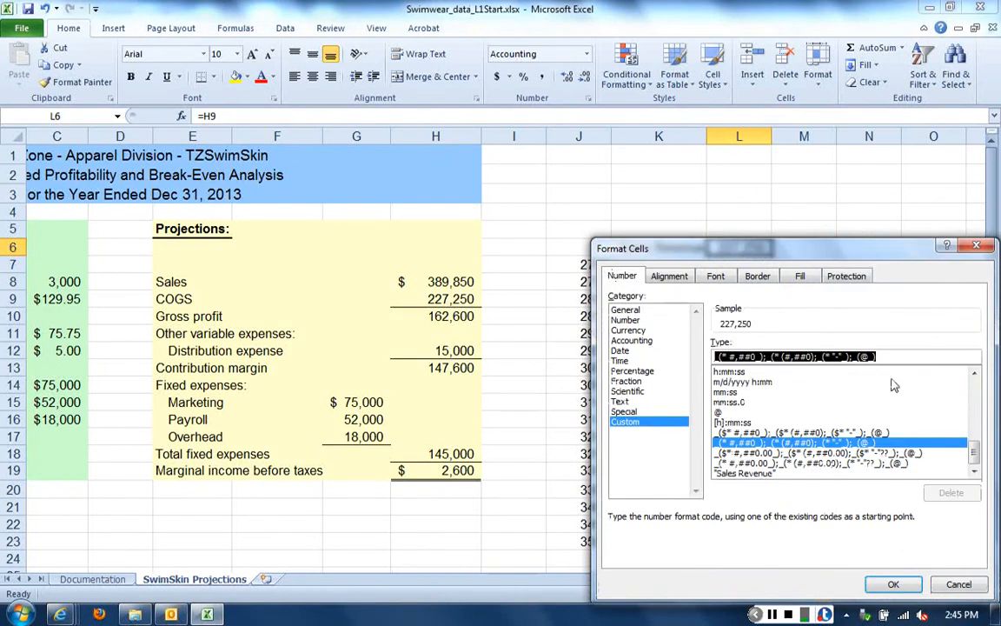
{"action": "type", "text": "\"COG"}
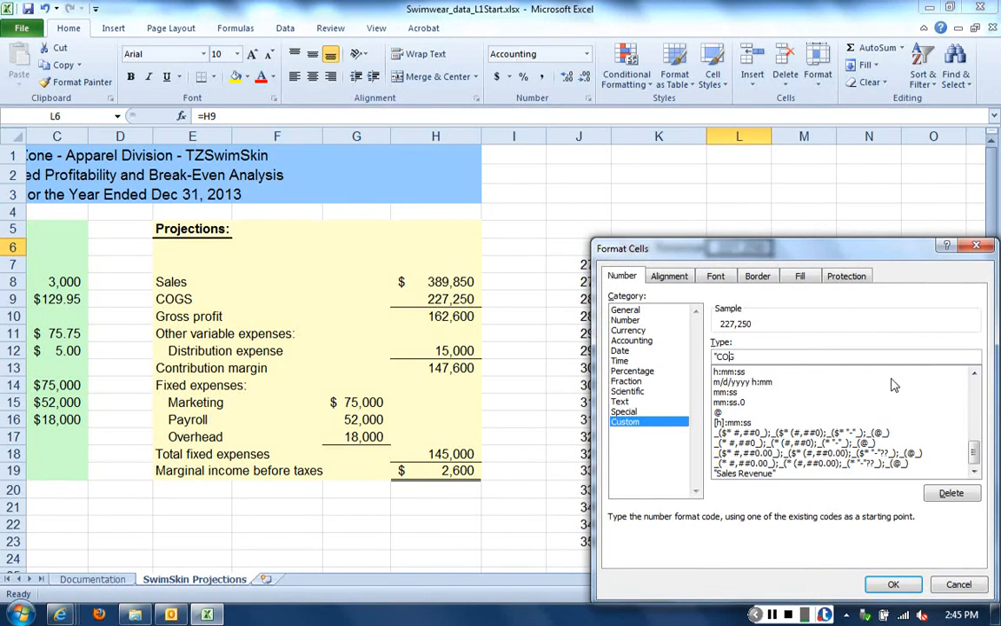
{"action": "type", "text": "S\""}
{"action": "left_click", "coordinate": [893, 584]}
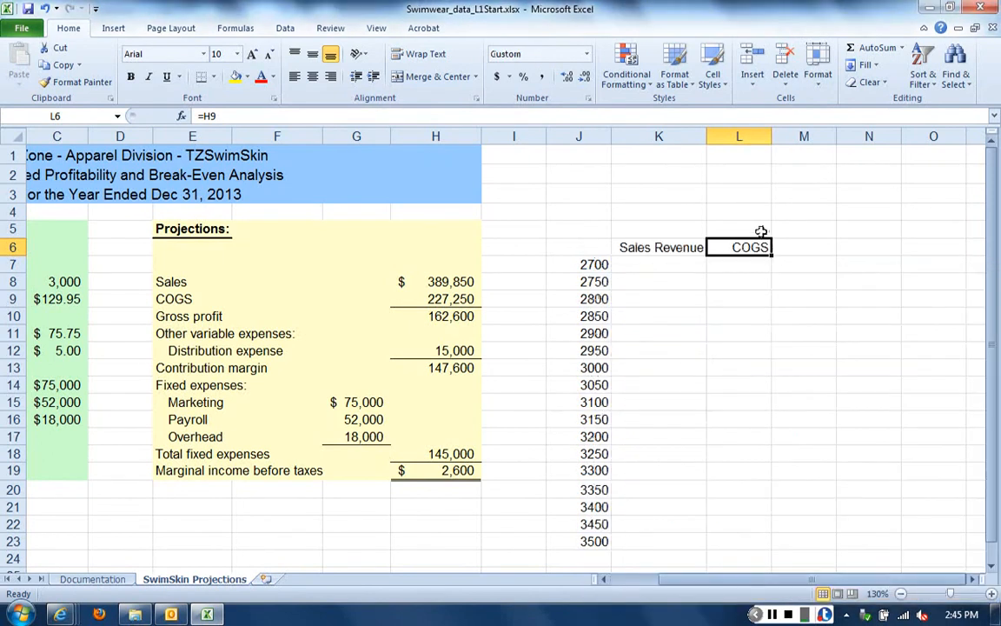
{"action": "key", "text": "Tab"}
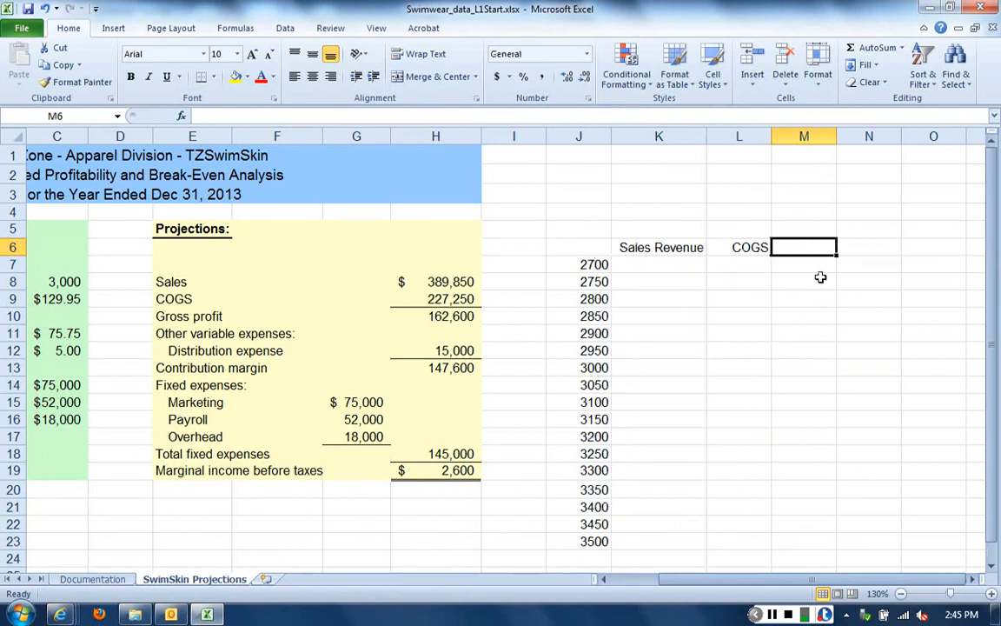
{"action": "type", "text": "M"}
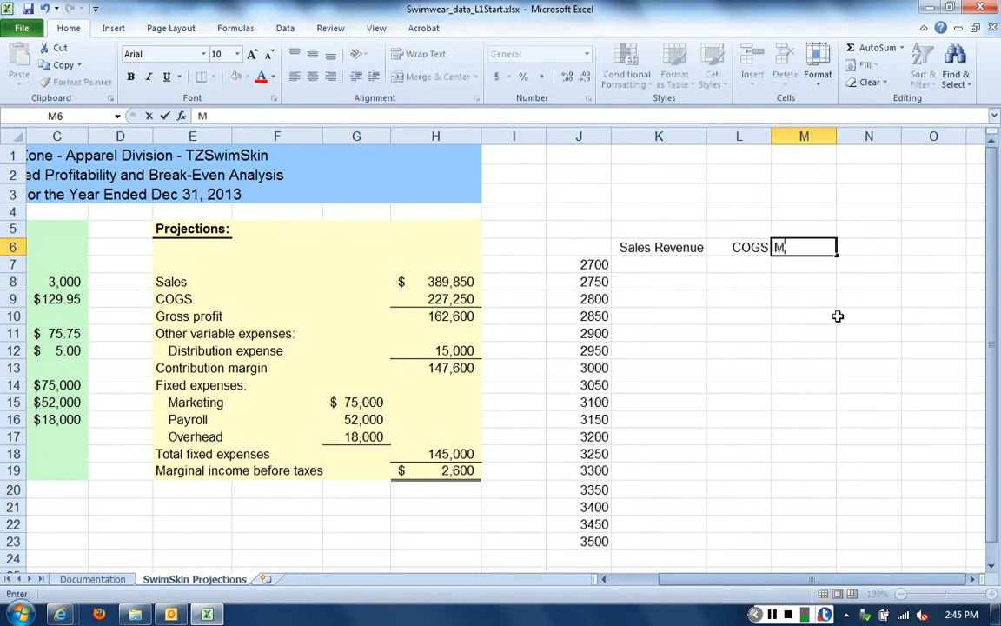
{"action": "type", "text": "arginal"}
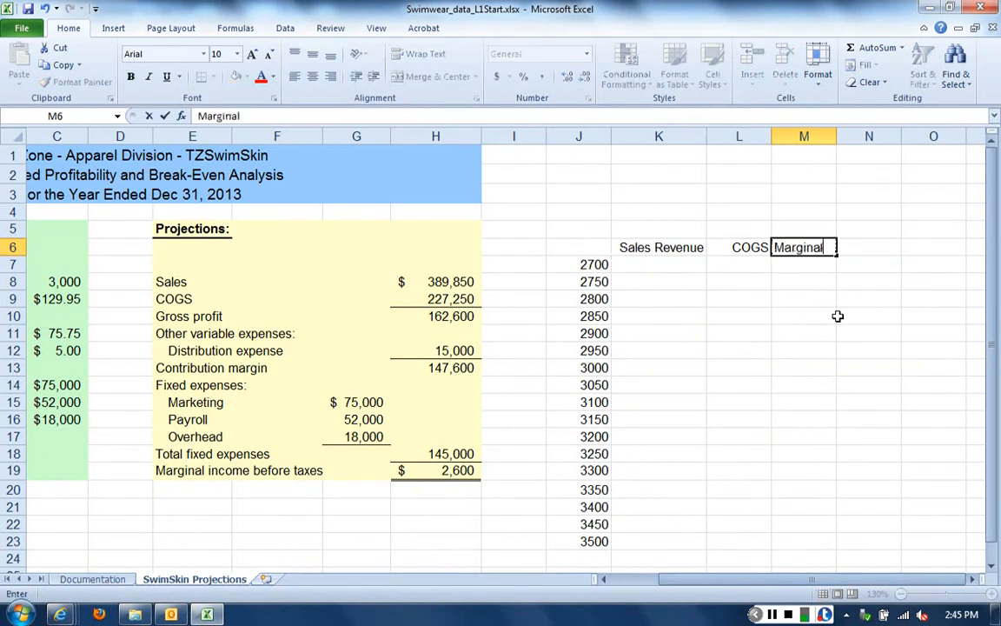
{"action": "key", "text": "BackSpace"}
{"action": "key", "text": "BackSpace"}
{"action": "key", "text": "BackSpace"}
{"action": "key", "text": "BackSpace"}
{"action": "key", "text": "BackSpace"}
{"action": "key", "text": "BackSpace"}
{"action": "key", "text": "BackSpace"}
{"action": "key", "text": "BackSpace"}
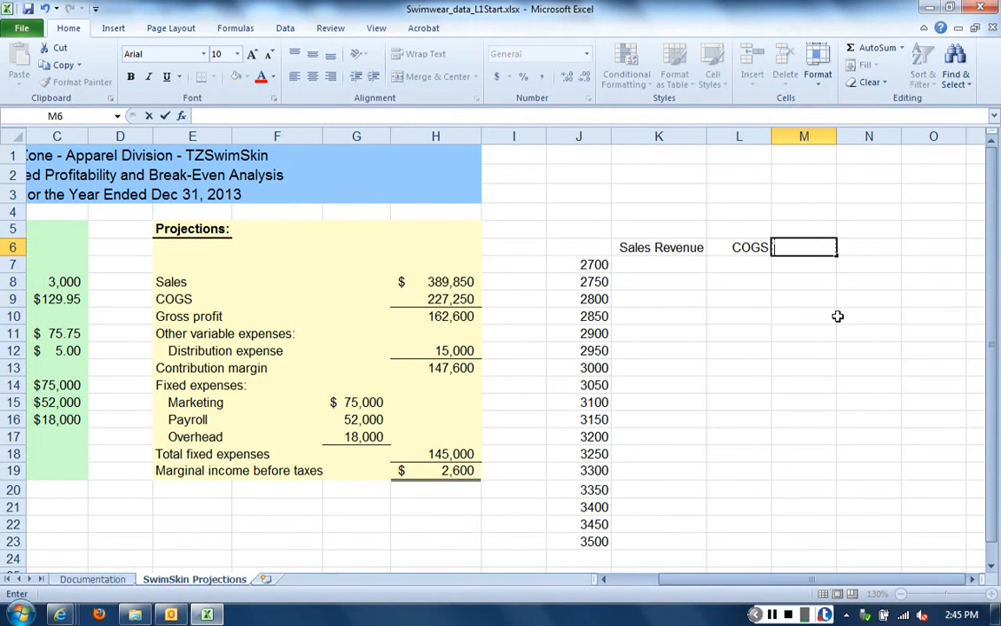
{"action": "left_click", "coordinate": [787, 296]}
Link M6, next to the COGS heading, to the projected marginal income before taxes with the formula =H19
{"action": "left_click", "coordinate": [788, 247]}
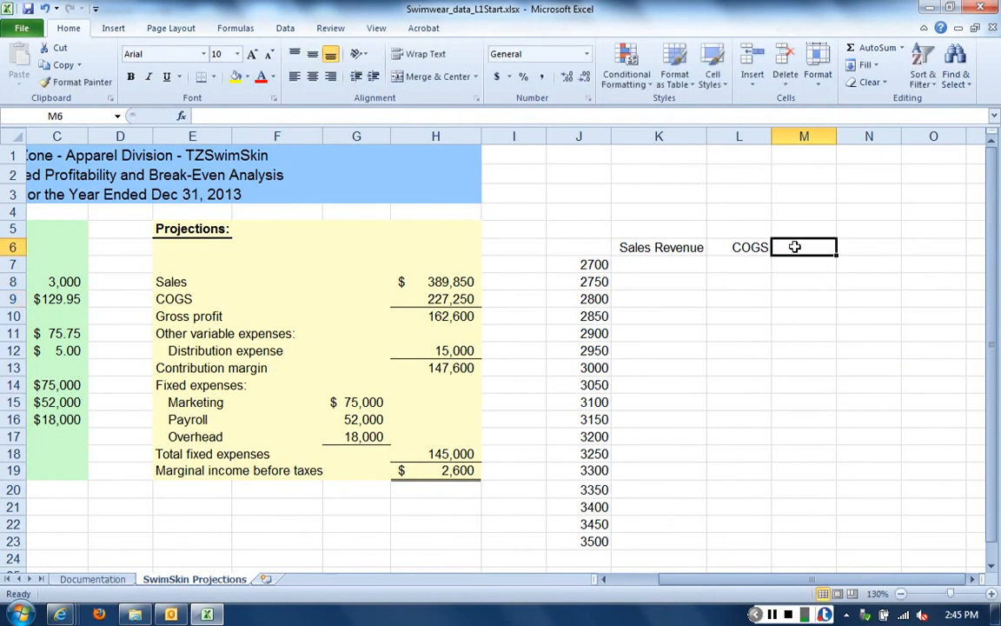
{"action": "type", "text": "="}
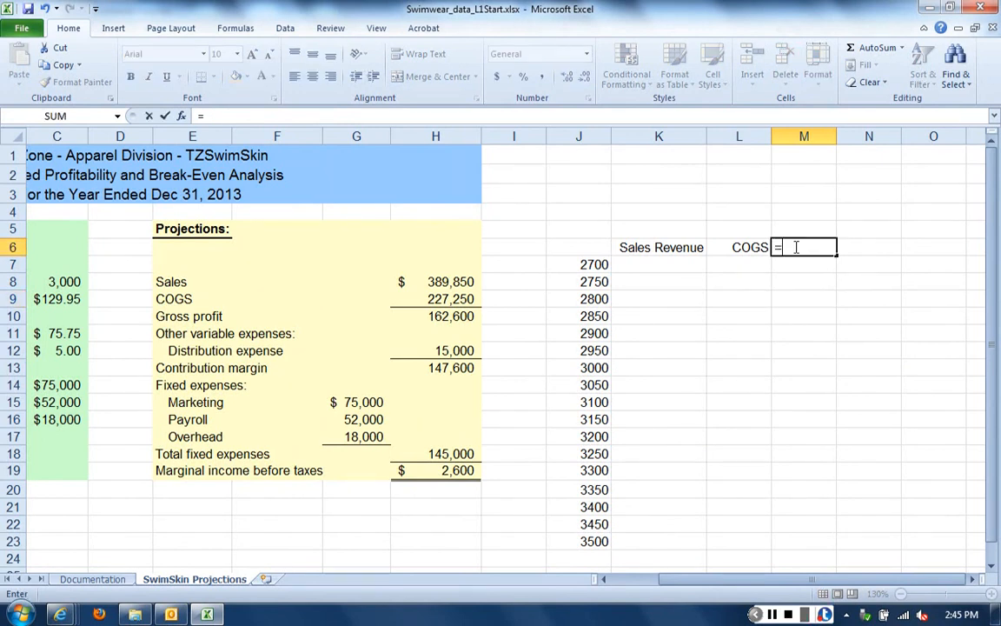
{"action": "type", "text": "h19"}
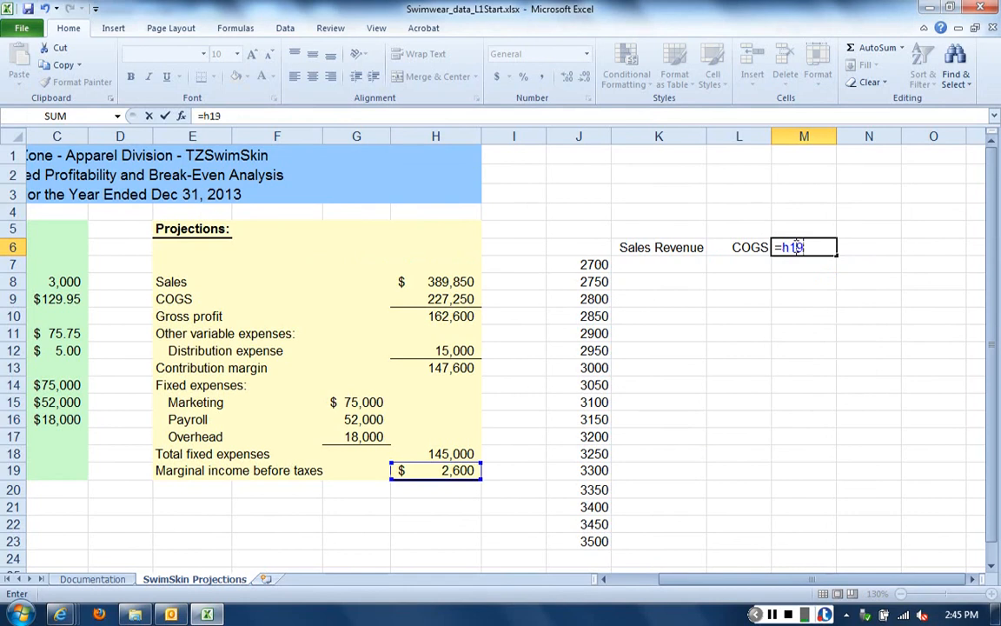
{"action": "key", "text": "Return"}
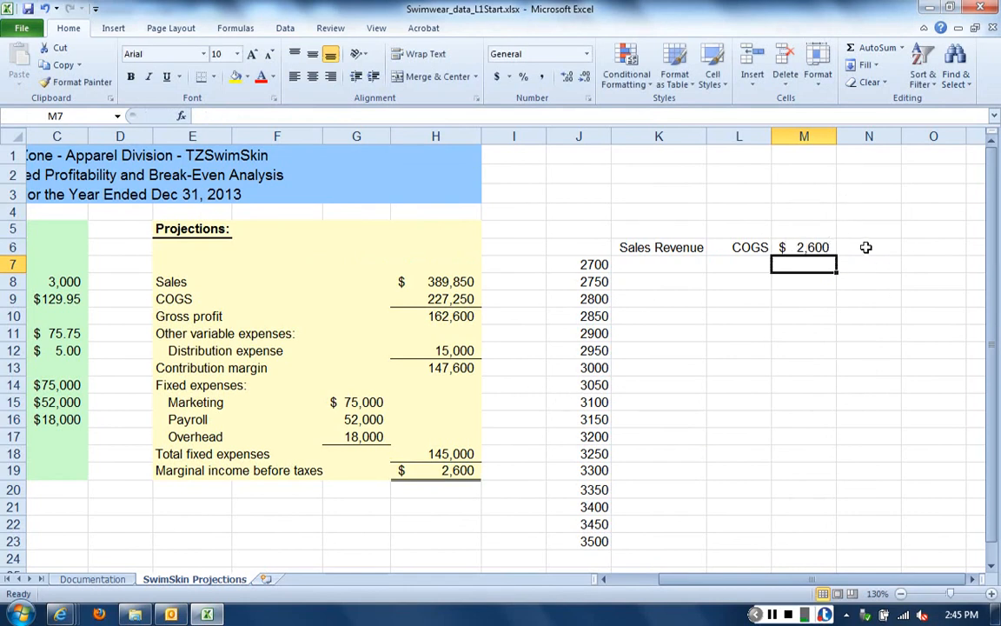
Apply the custom number format "Marginal Income", including the quotation marks, to M6 so its linked value displays as a heading
{"action": "left_click", "coordinate": [801, 247]}
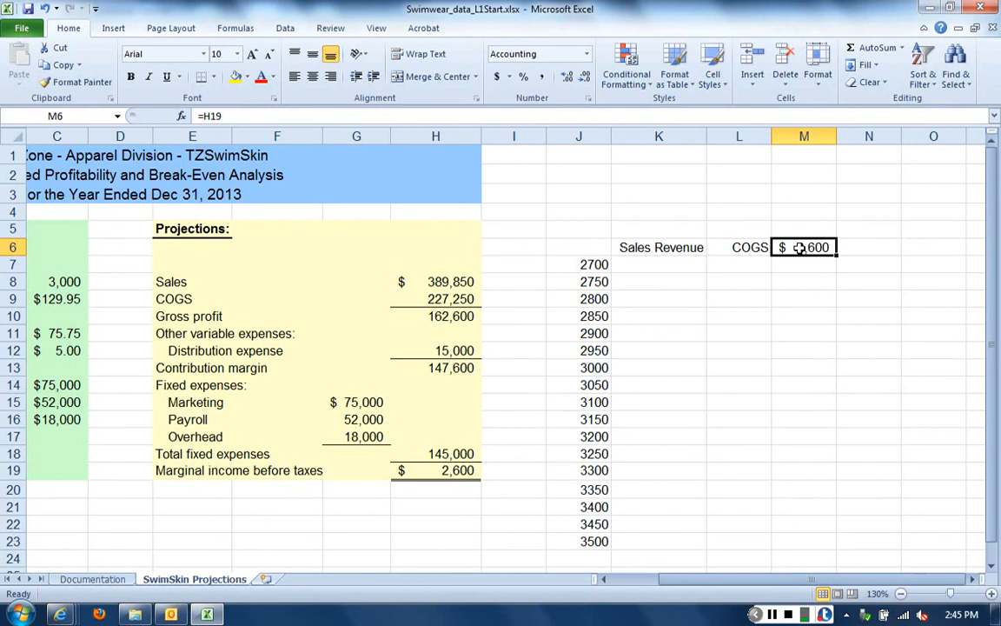
{"action": "right_click", "coordinate": [799, 248]}
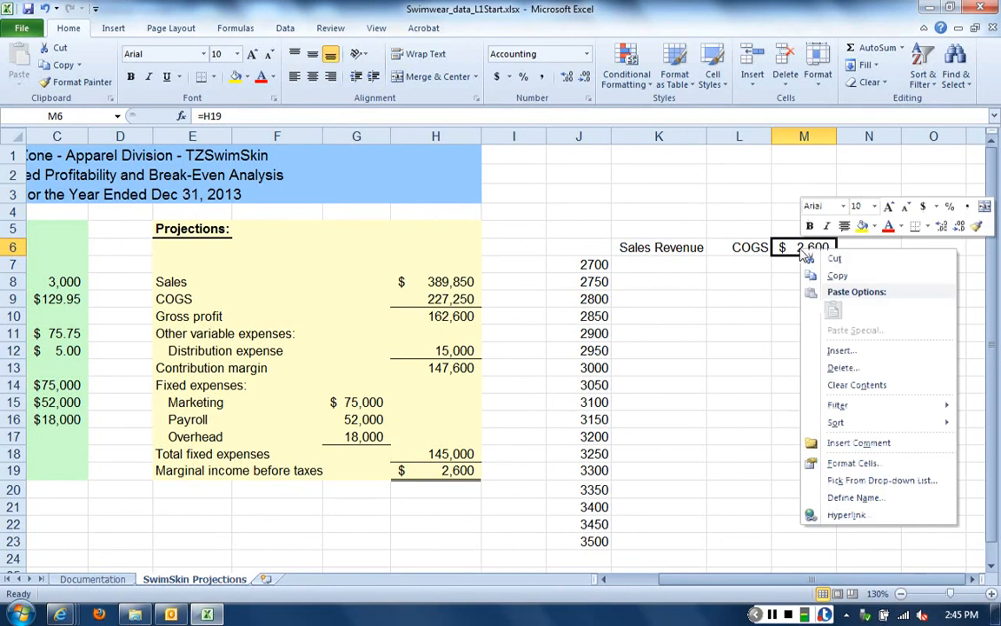
{"action": "left_click", "coordinate": [856, 463]}
{"action": "left_click", "coordinate": [629, 421]}
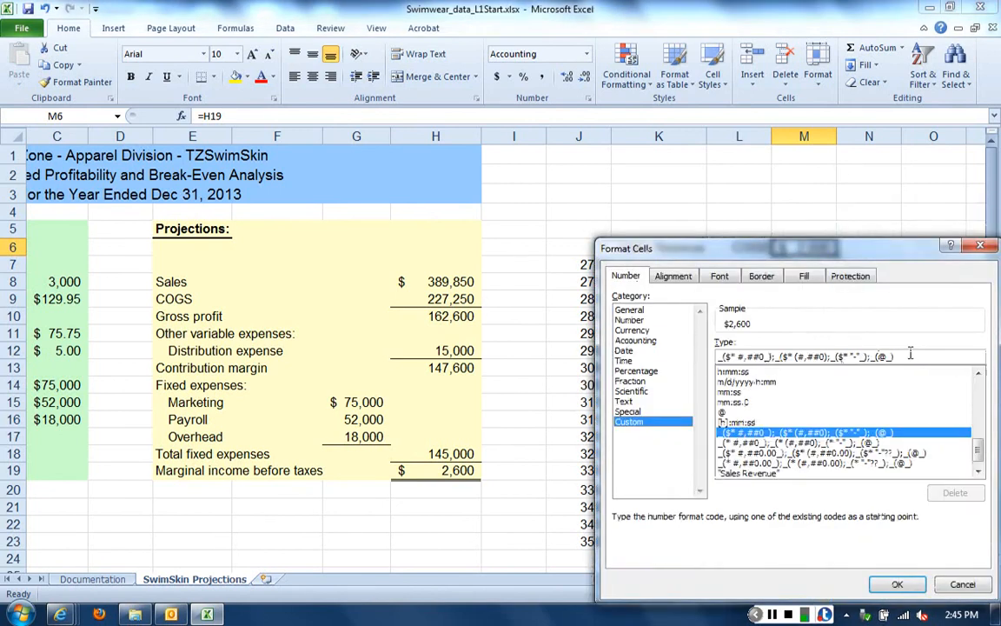
{"action": "key", "text": "Tab"}
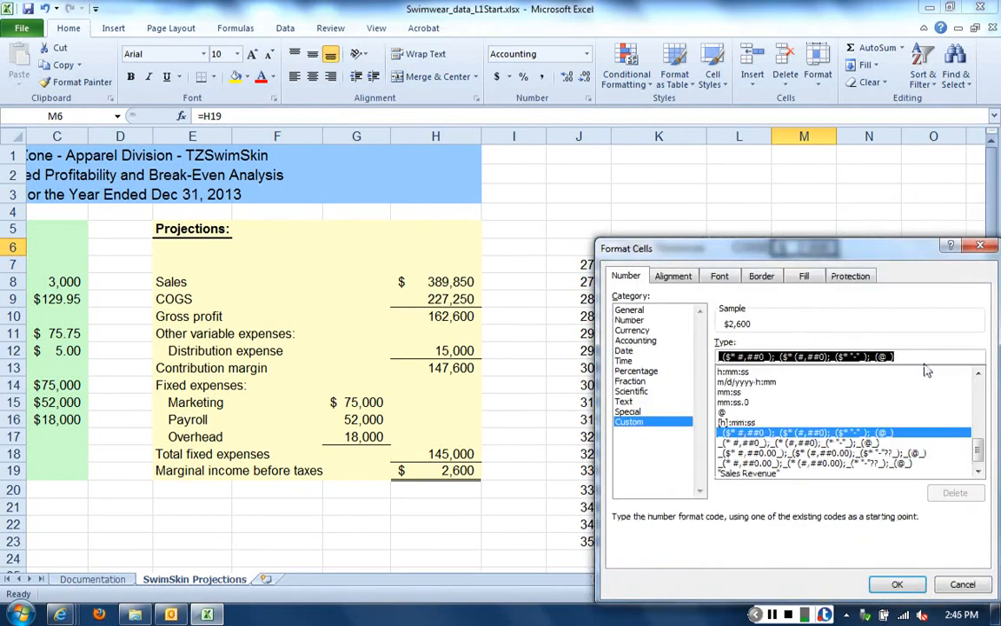
{"action": "type", "text": "\"Margina"}
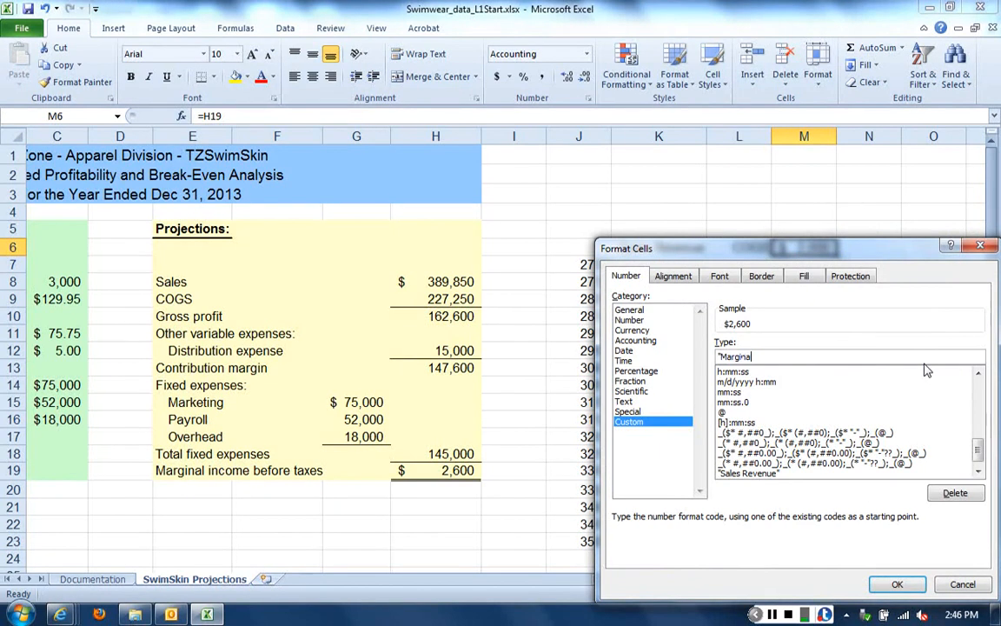
{"action": "type", "text": "l Income\""}
{"action": "left_click", "coordinate": [898, 584]}
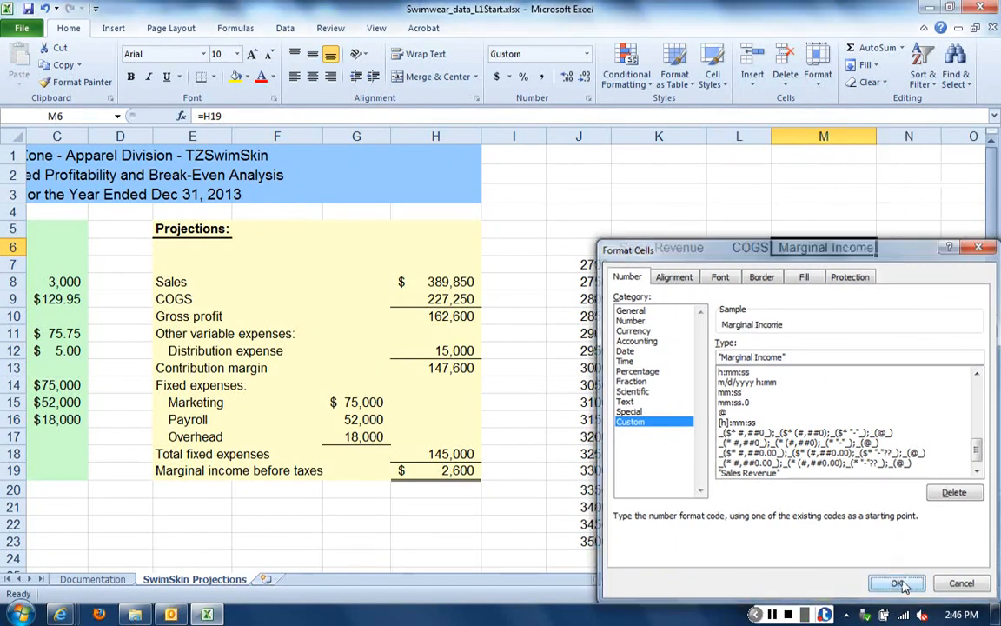
{"action": "left_click", "coordinate": [884, 546]}
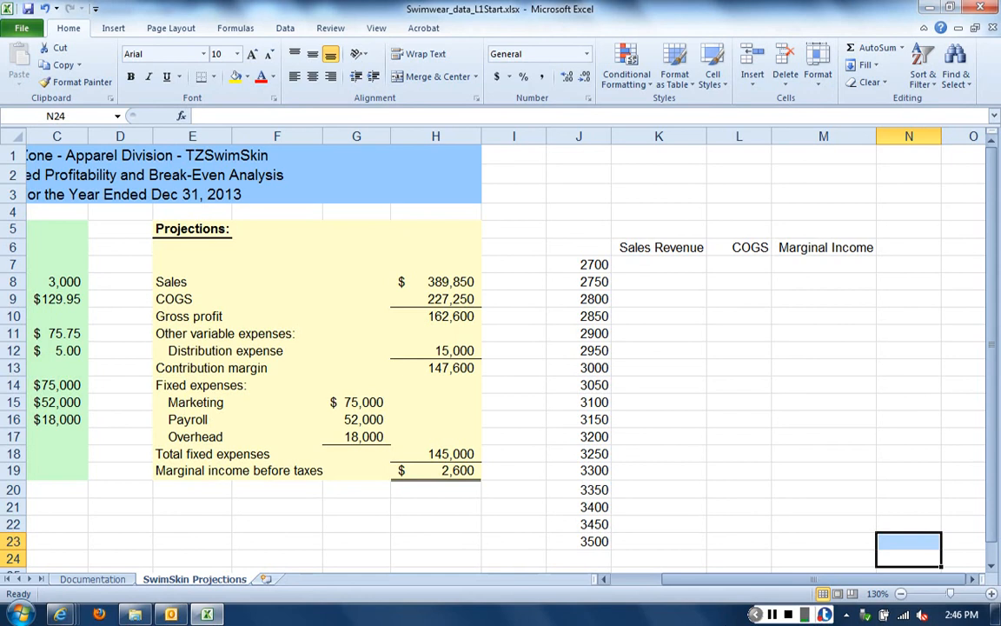
{"action": "left_click", "coordinate": [772, 614]}
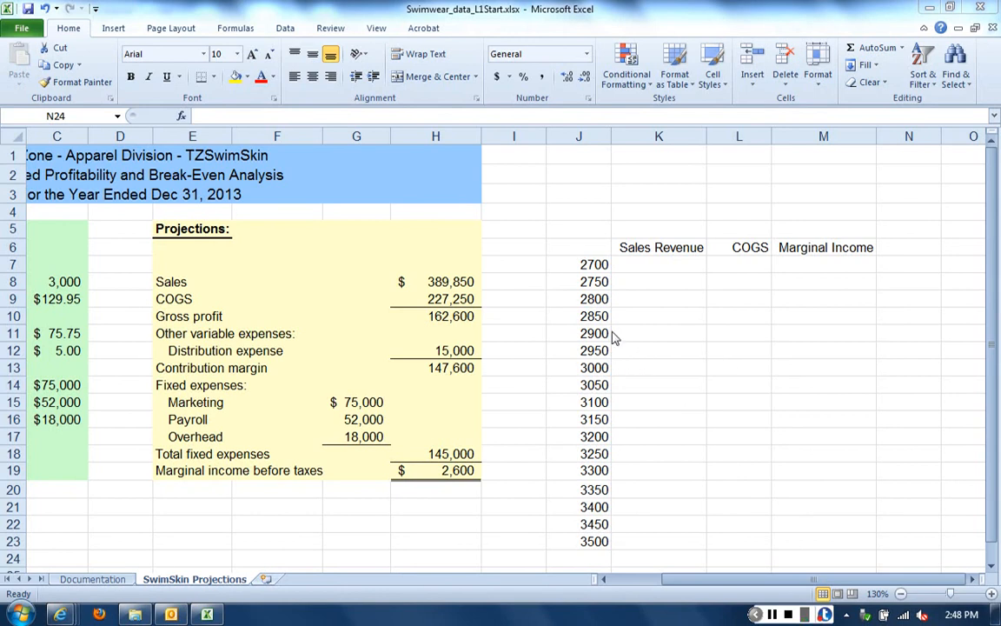
Create a one-variable What-If data table over J6:M23 with C8 as the column input cell and no row input cell
{"action": "left_click", "coordinate": [581, 244]}
{"action": "left_click", "coordinate": [583, 246]}
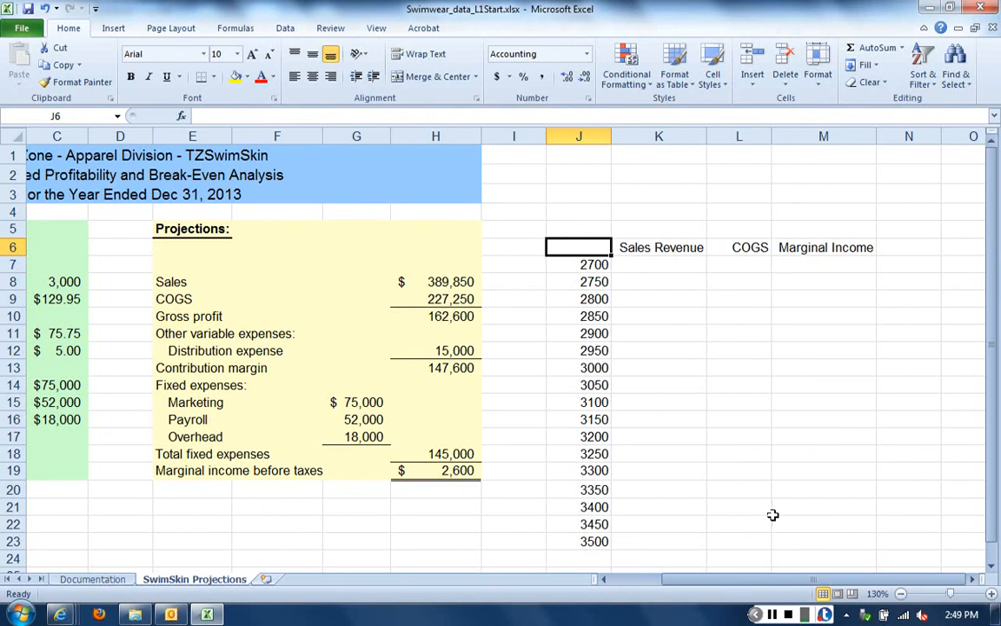
{"action": "left_click", "coordinate": [820, 540], "text": "shift"}
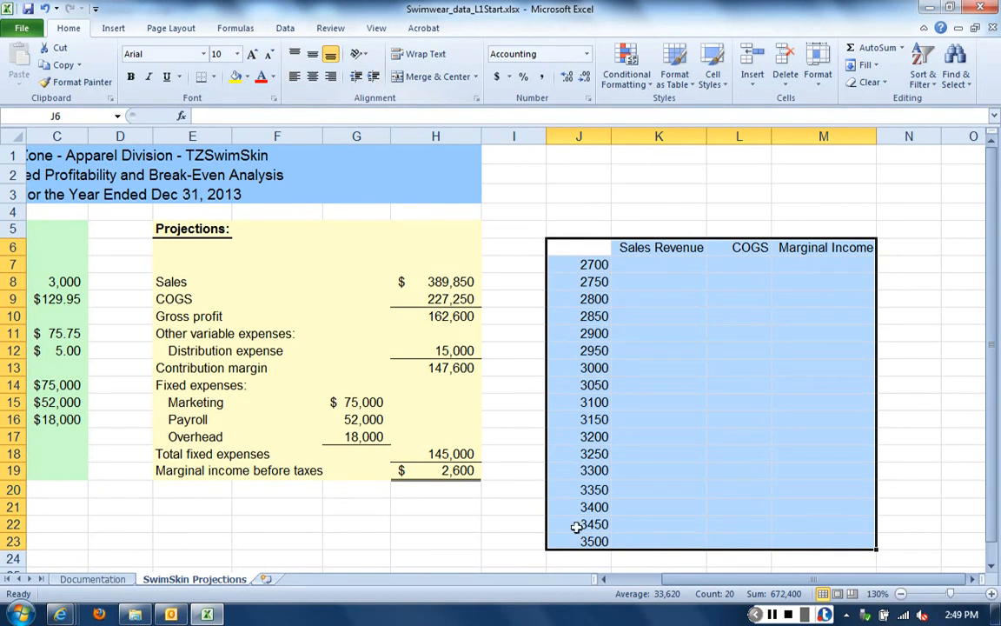
{"action": "left_click", "coordinate": [771, 615]}
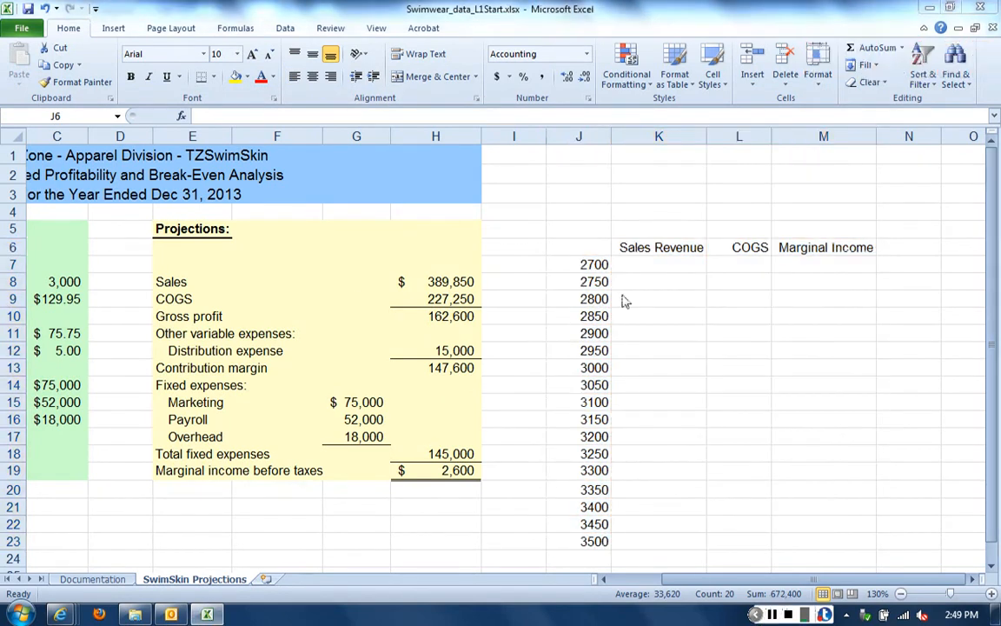
{"action": "left_click", "coordinate": [289, 30]}
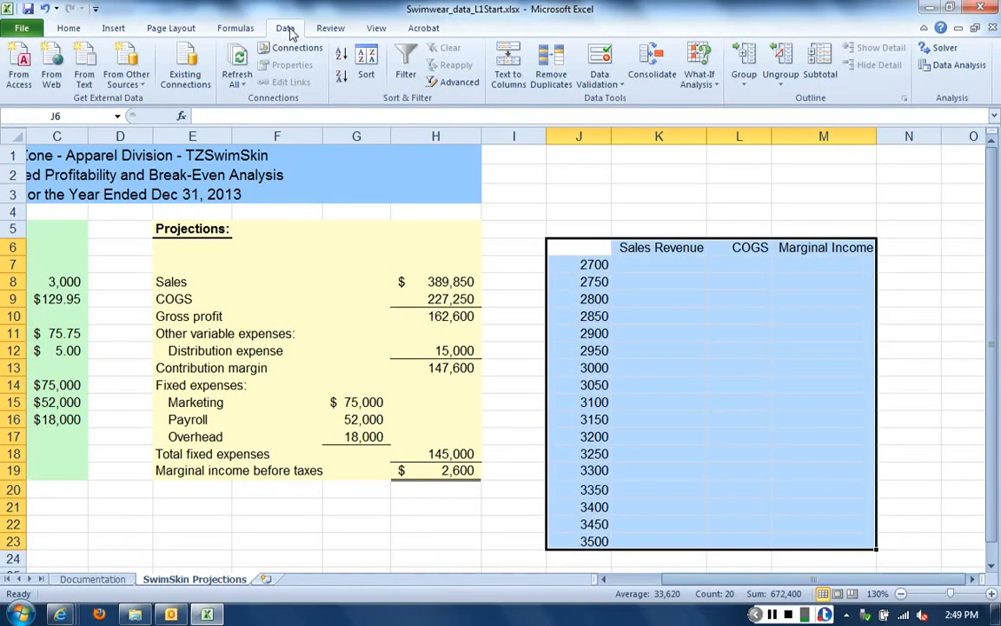
{"action": "left_click", "coordinate": [704, 85]}
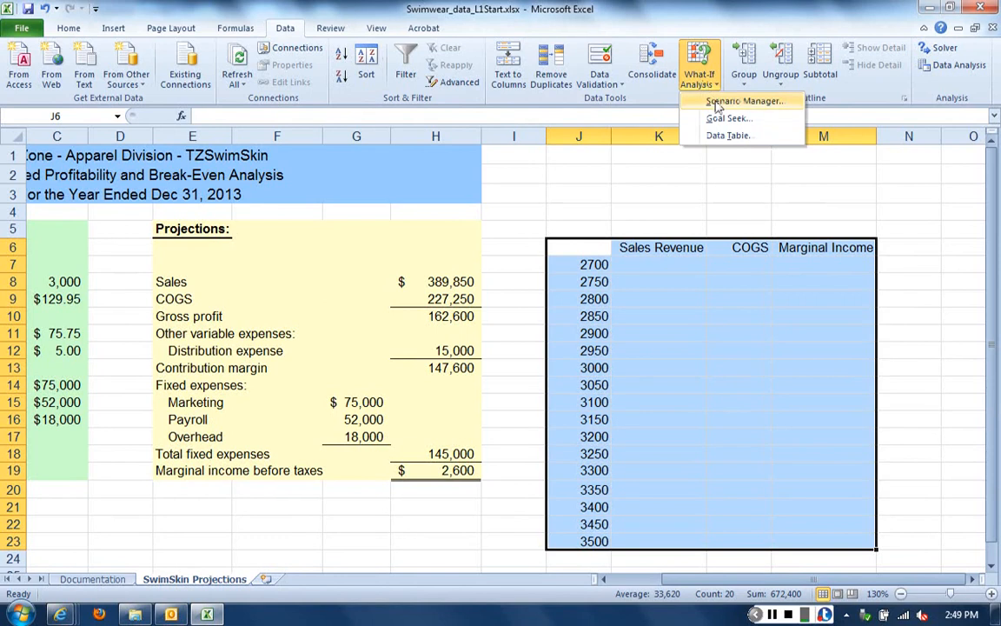
{"action": "left_click", "coordinate": [731, 136]}
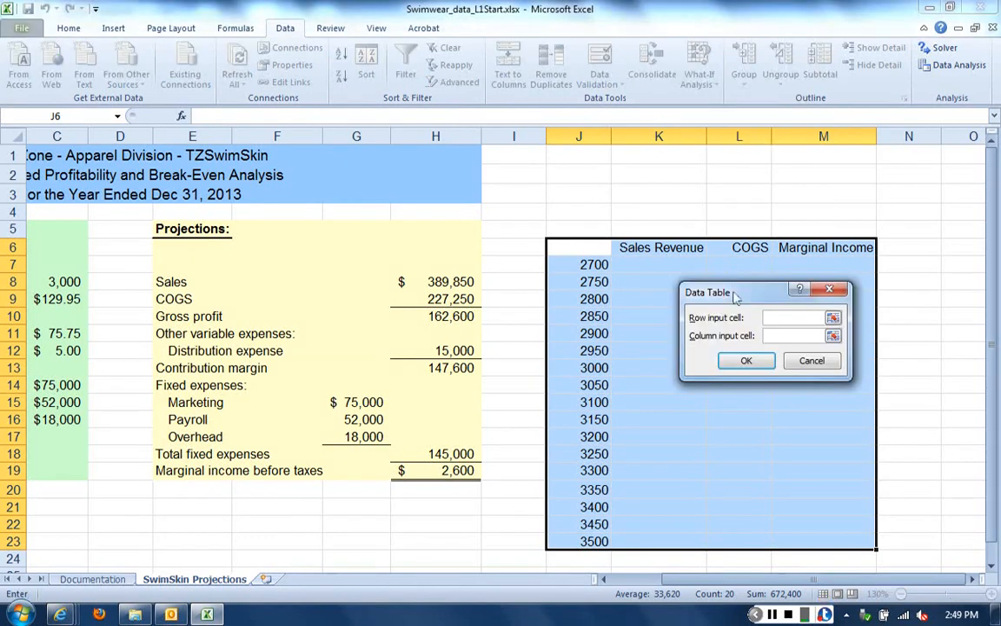
{"action": "left_click_drag", "start_coordinate": [731, 283], "coordinate": [415, 287]}
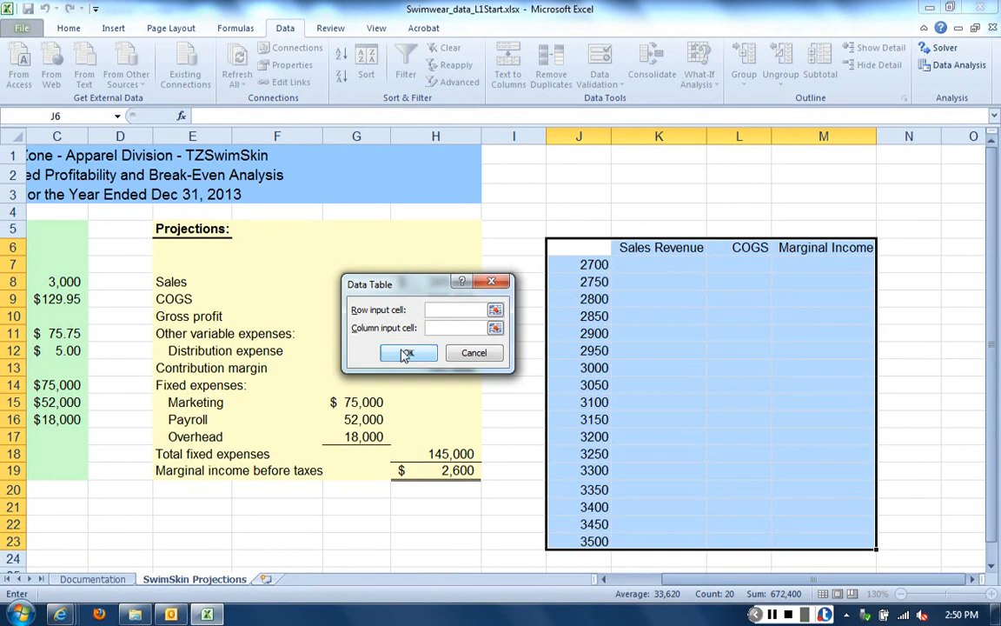
{"action": "left_click", "coordinate": [450, 327]}
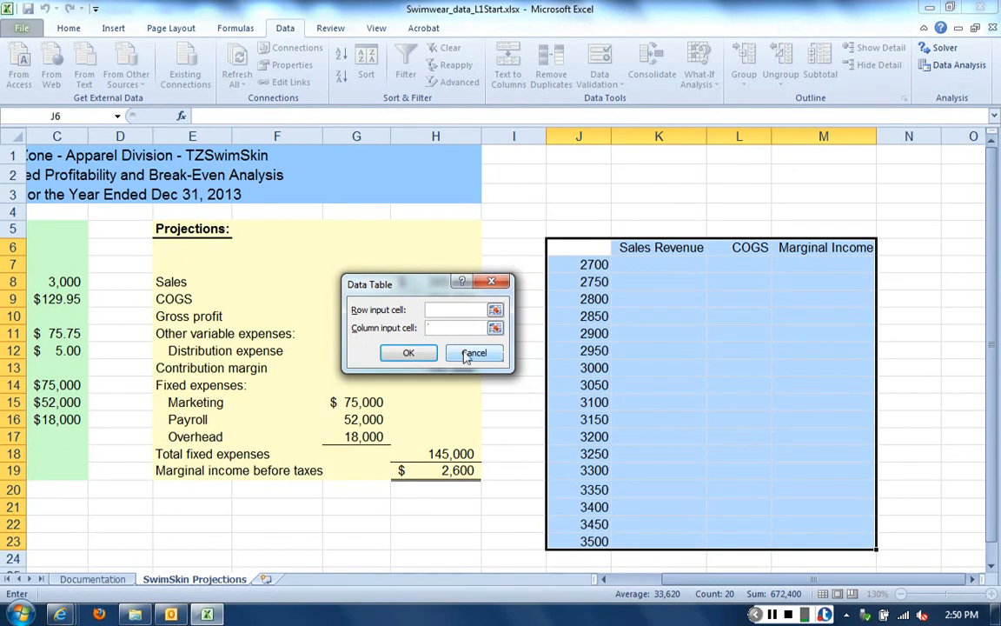
{"action": "left_click", "coordinate": [65, 282]}
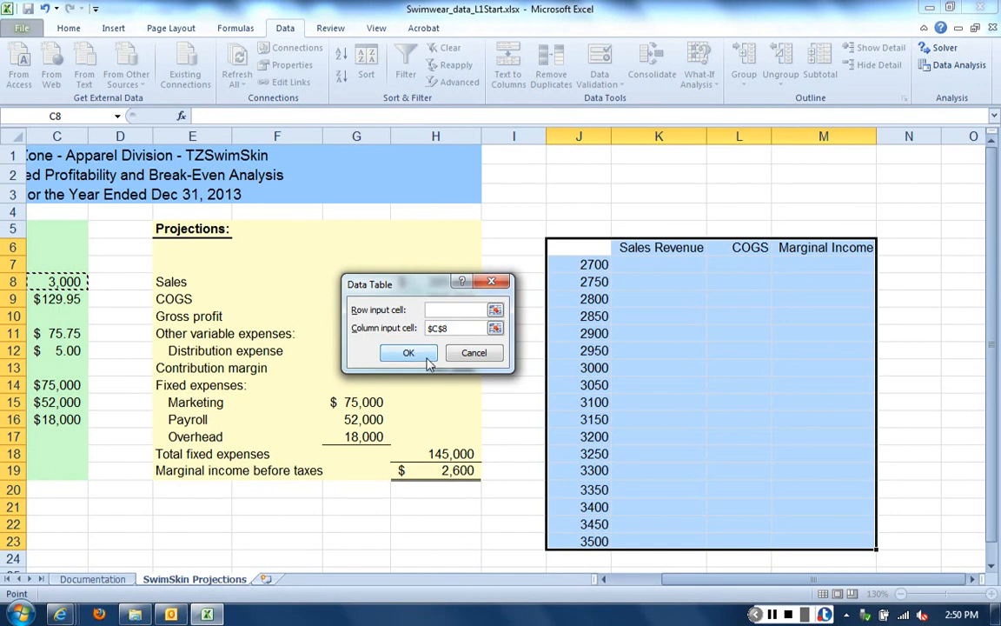
{"action": "left_click", "coordinate": [412, 356]}
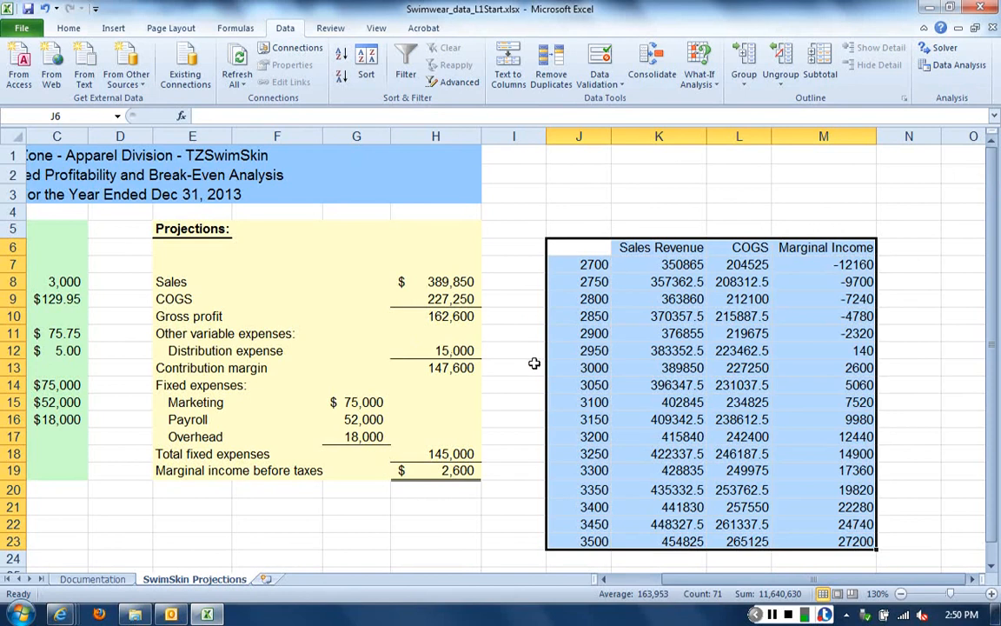
Apply the Accounting number format with dollar signs to the data table results in K7:M23
{"action": "left_click", "coordinate": [658, 350]}
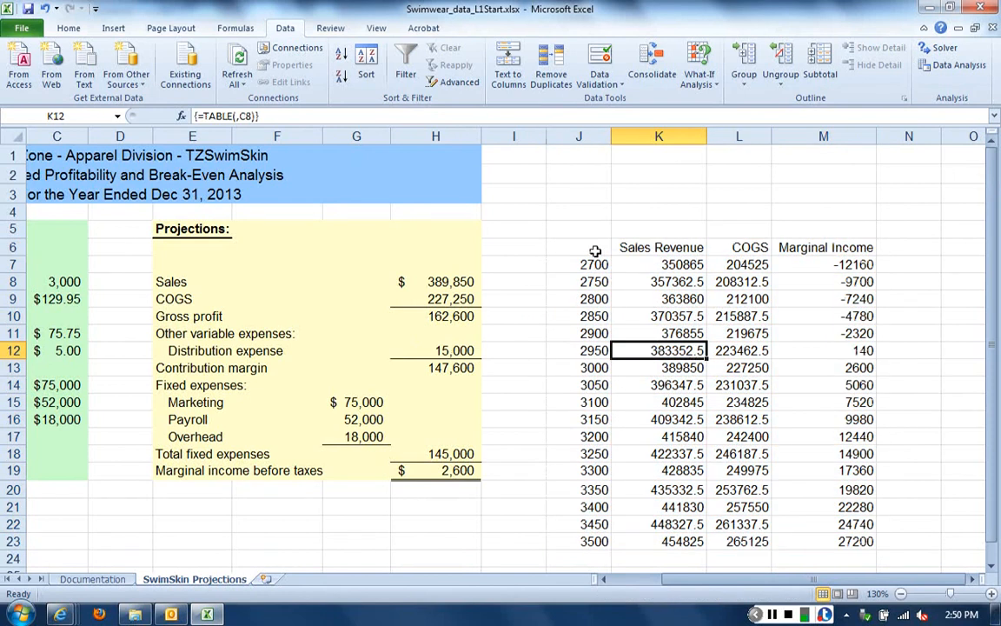
{"action": "left_click_drag", "start_coordinate": [644, 267], "coordinate": [795, 544]}
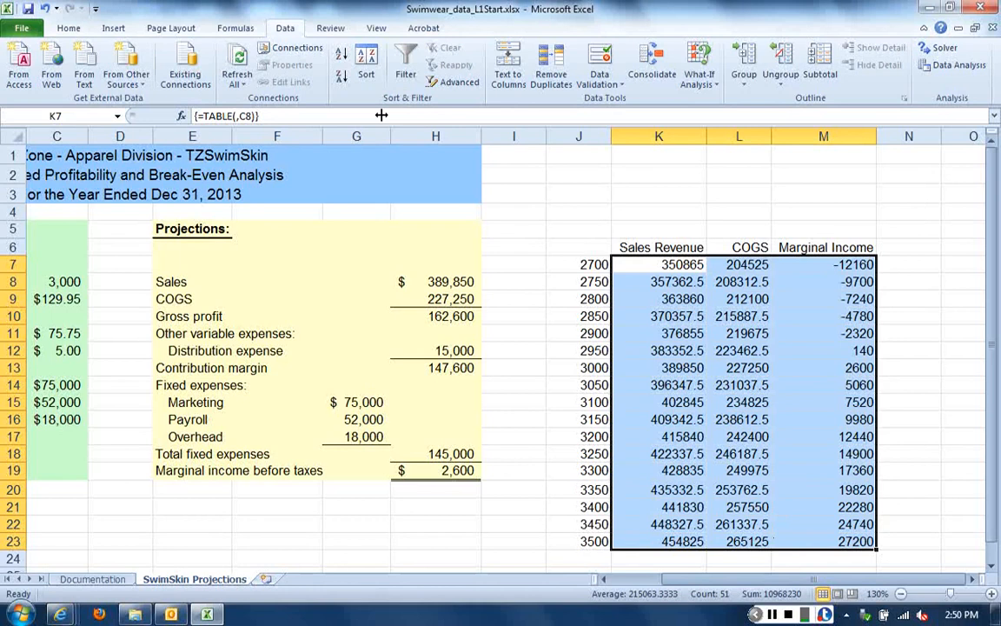
{"action": "left_click", "coordinate": [69, 29]}
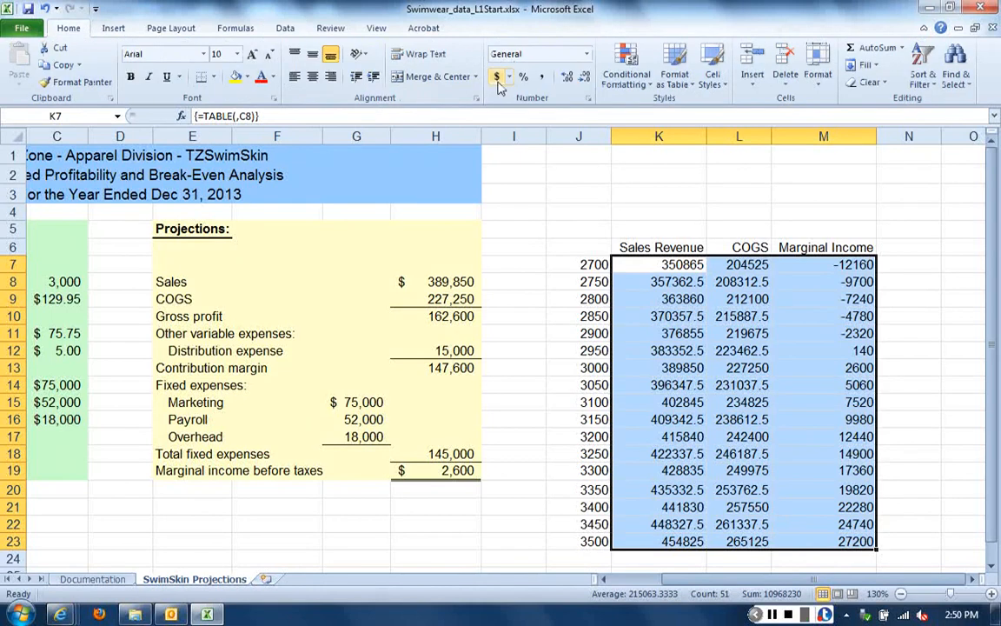
{"action": "left_click", "coordinate": [499, 78]}
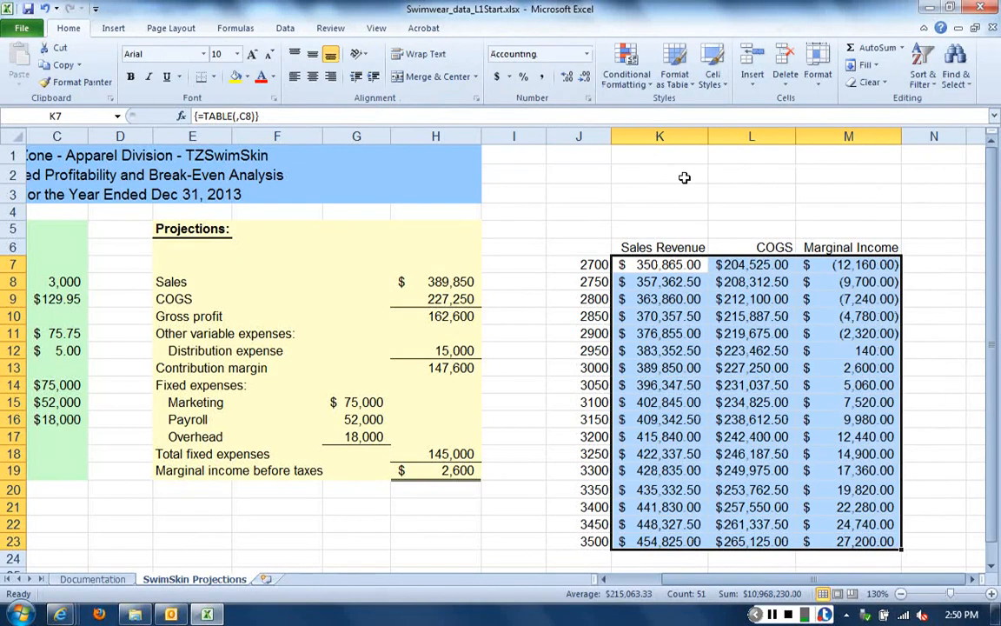
Examine how the unit sales values in J7 and J8 relate to the Sales in units assumption in C8
{"action": "left_click", "coordinate": [713, 193]}
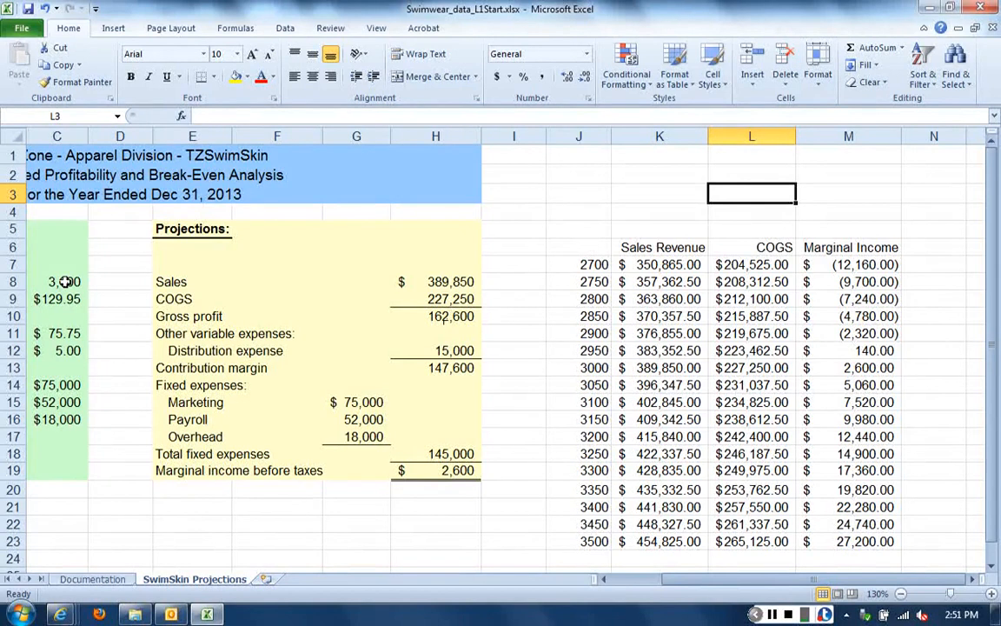
{"action": "left_click", "coordinate": [598, 266]}
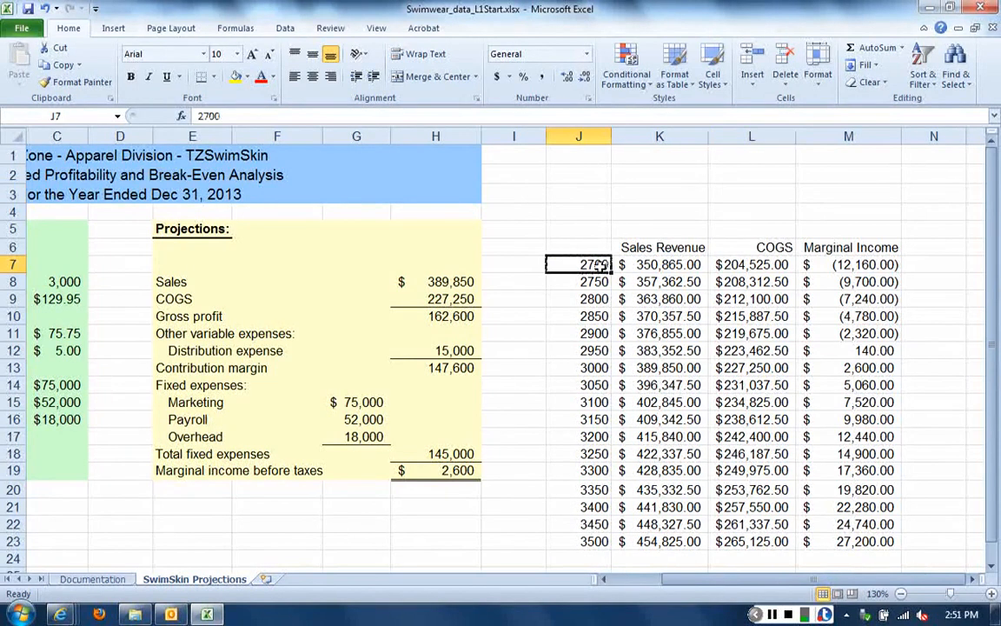
{"action": "left_click", "coordinate": [594, 281]}
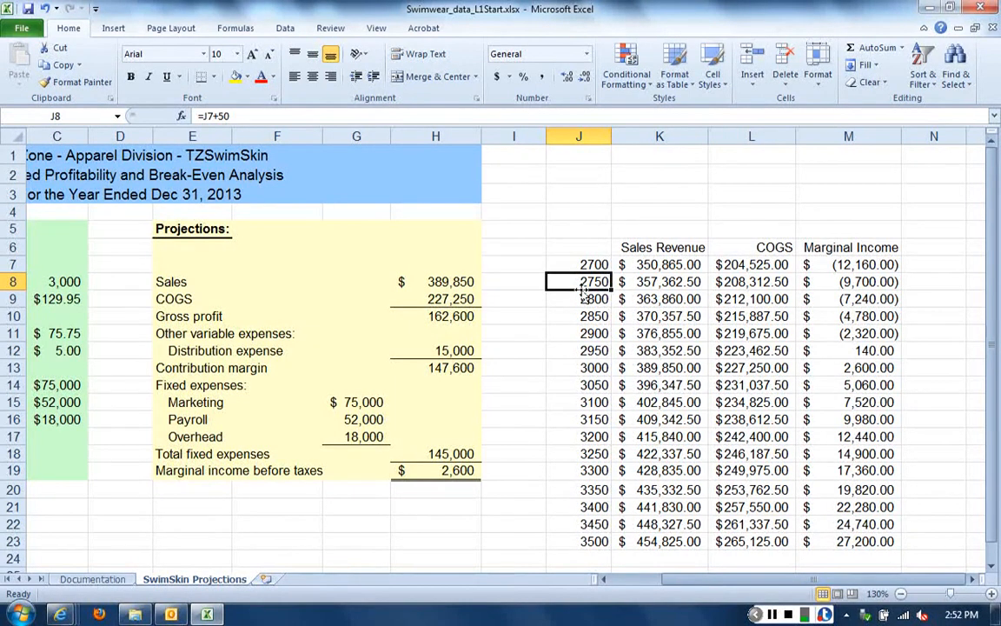
{"action": "left_click", "coordinate": [61, 280]}
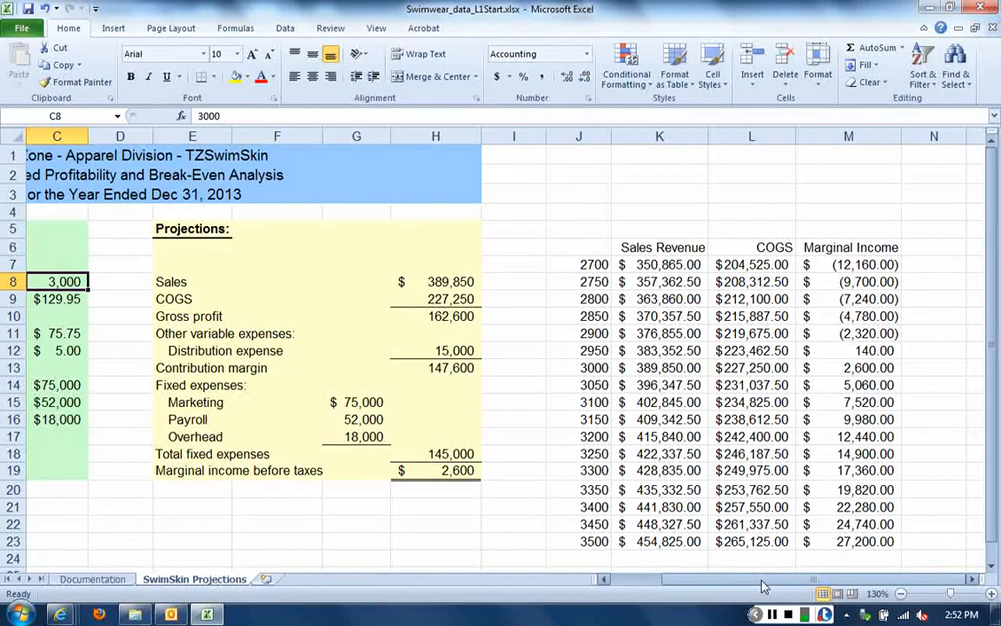
{"action": "left_click_drag", "start_coordinate": [763, 587], "coordinate": [683, 588]}
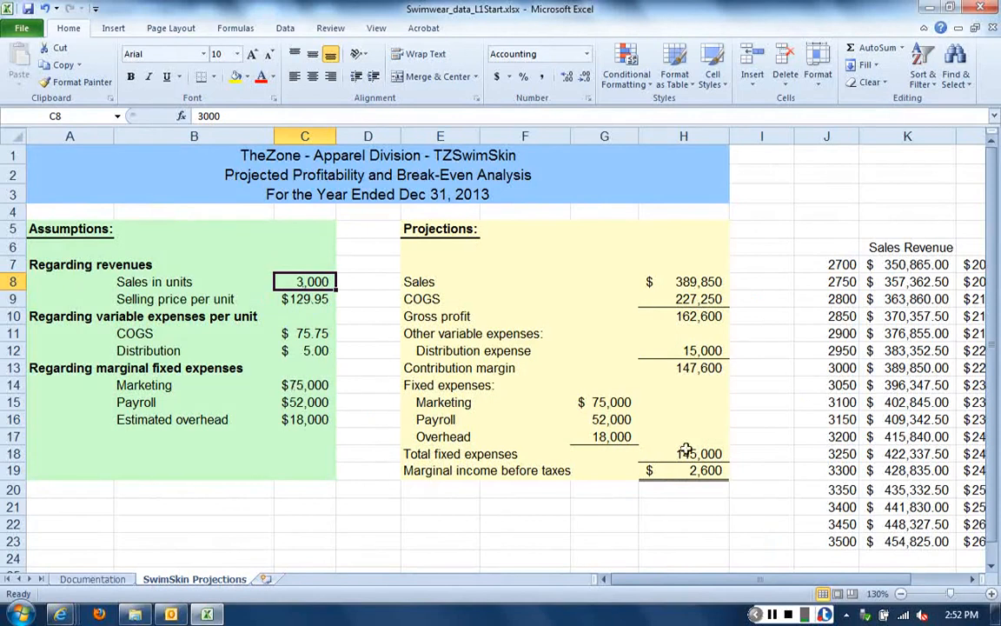
{"action": "left_click_drag", "start_coordinate": [789, 588], "coordinate": [817, 584]}
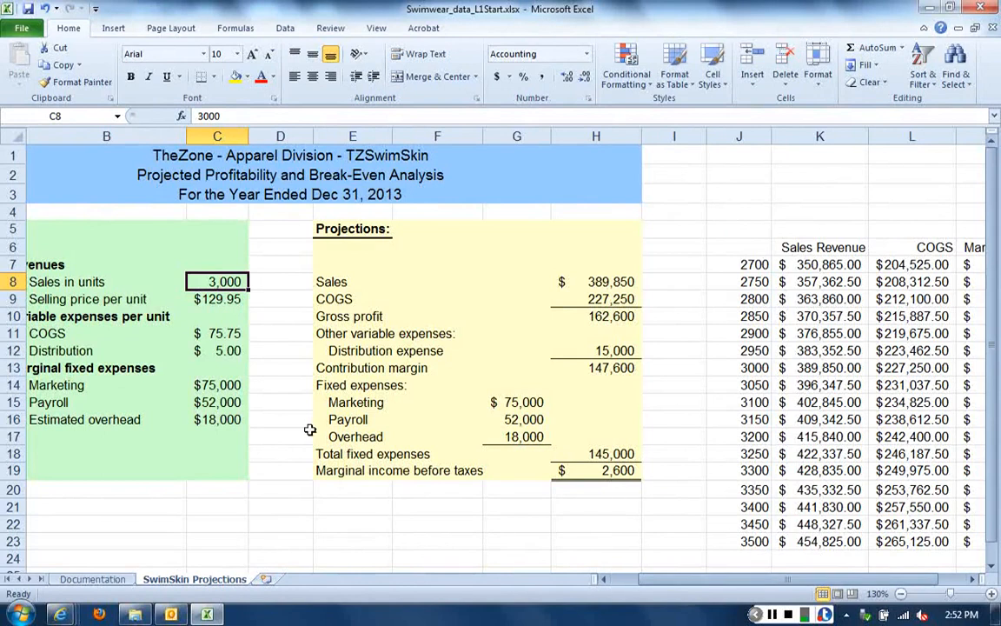
Test a distribution expense of 6 per unit in C12 and restore it to 5
{"action": "key", "text": "Down"}
{"action": "key", "text": "Down"}
{"action": "key", "text": "Down"}
{"action": "key", "text": "Down"}
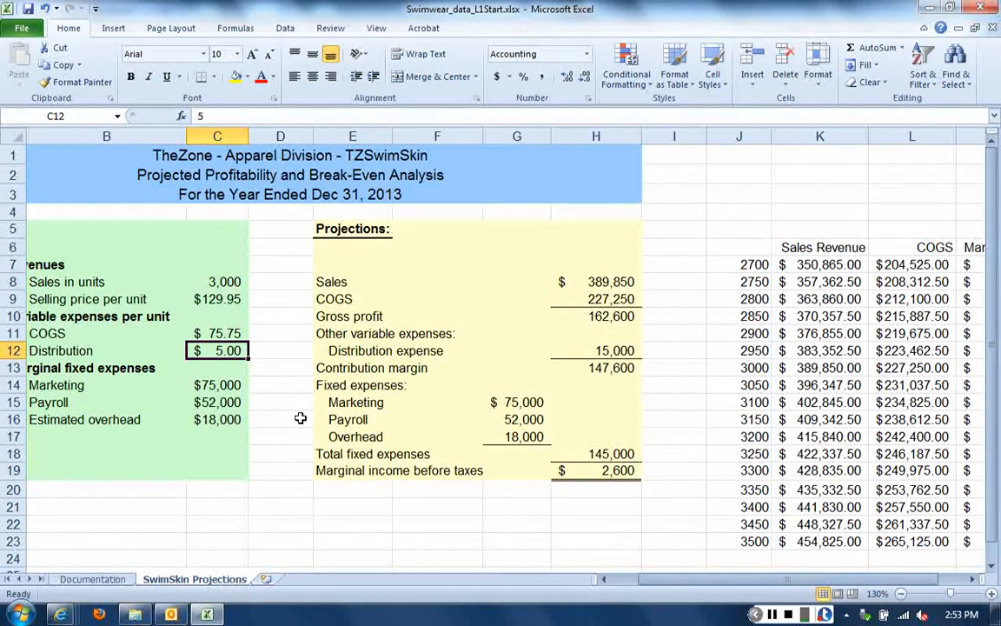
{"action": "type", "text": "6"}
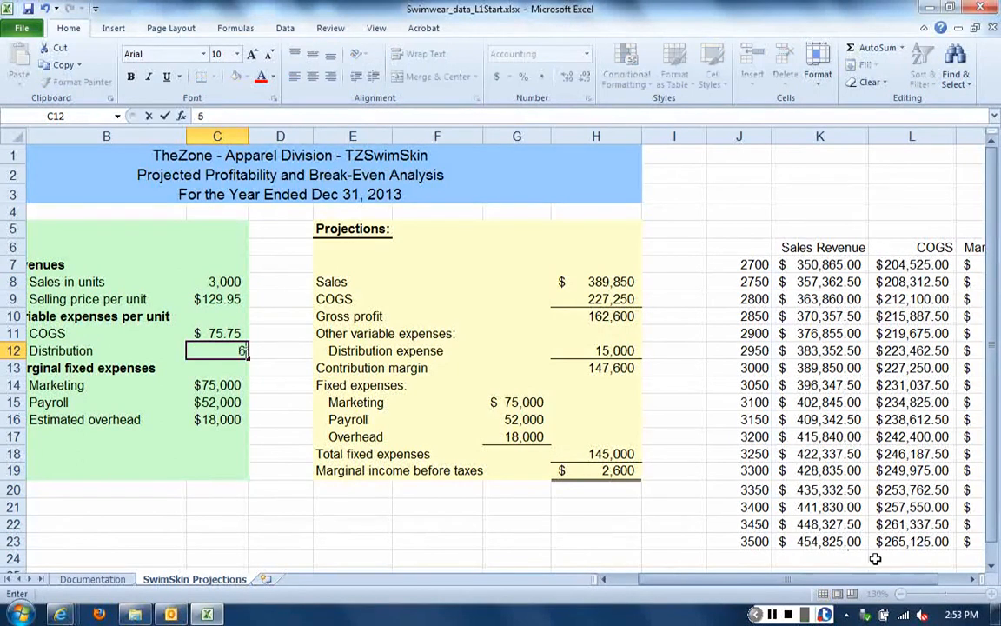
{"action": "left_click", "coordinate": [973, 579]}
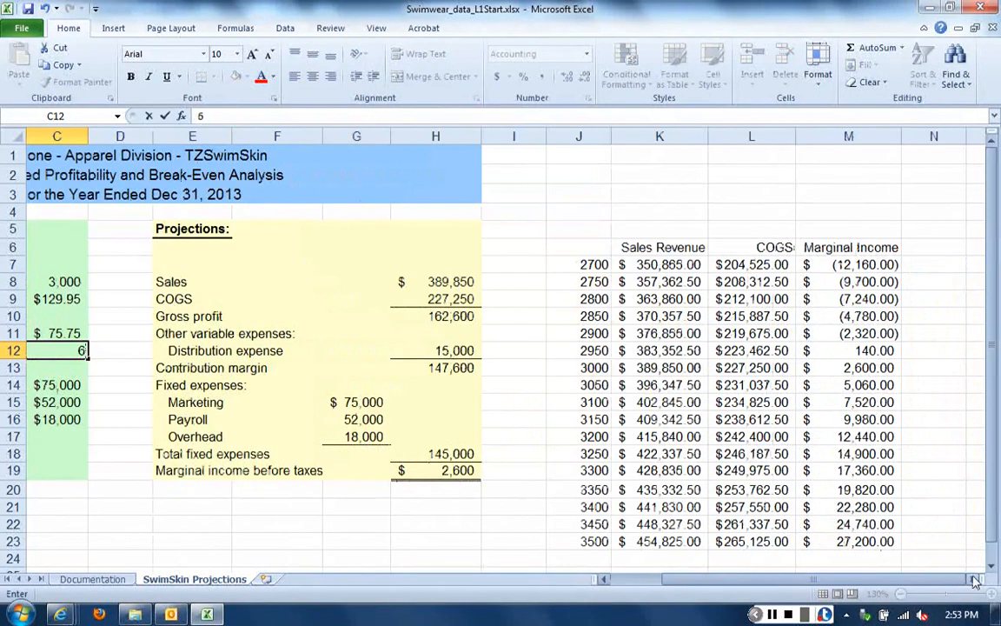
{"action": "key", "text": "Return"}
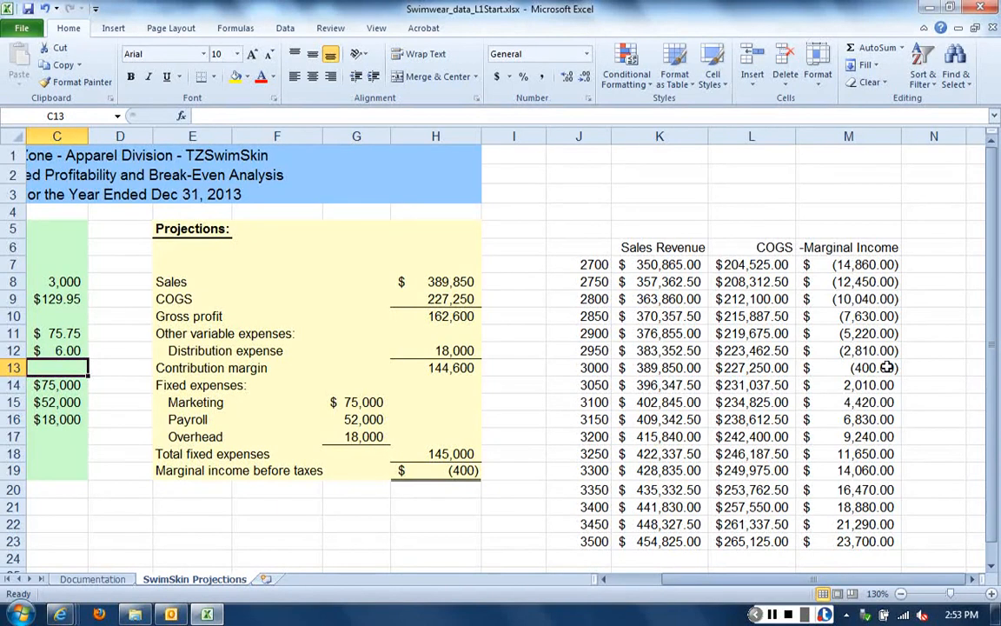
{"action": "left_click", "coordinate": [67, 350]}
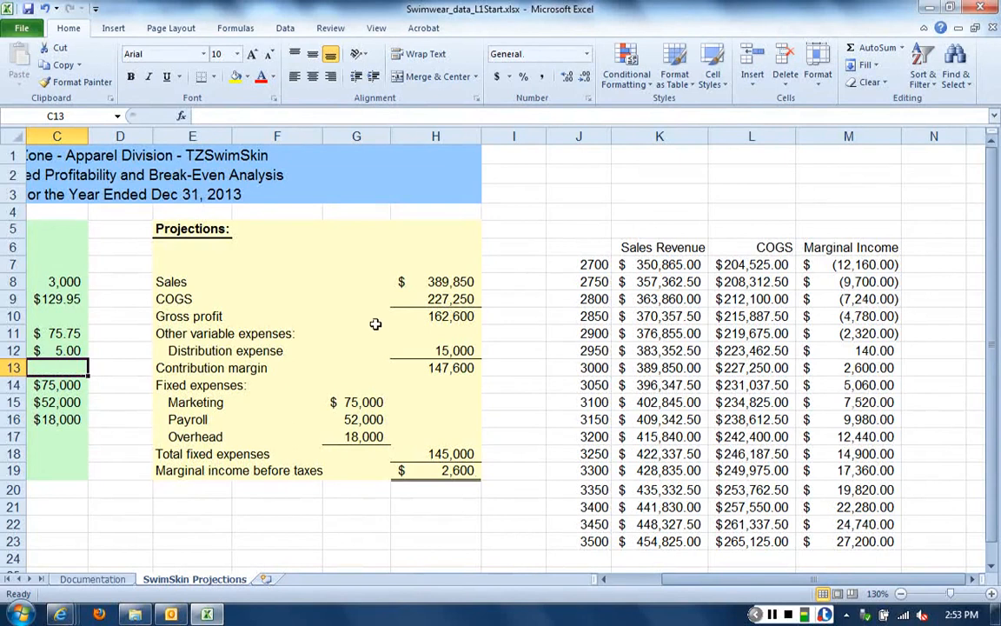
Enter 119.95 in J27, below the break-even data table, to start a column of selling prices
{"action": "scroll", "coordinate": [376, 325], "scroll_direction": "down", "scroll_amount": 2}
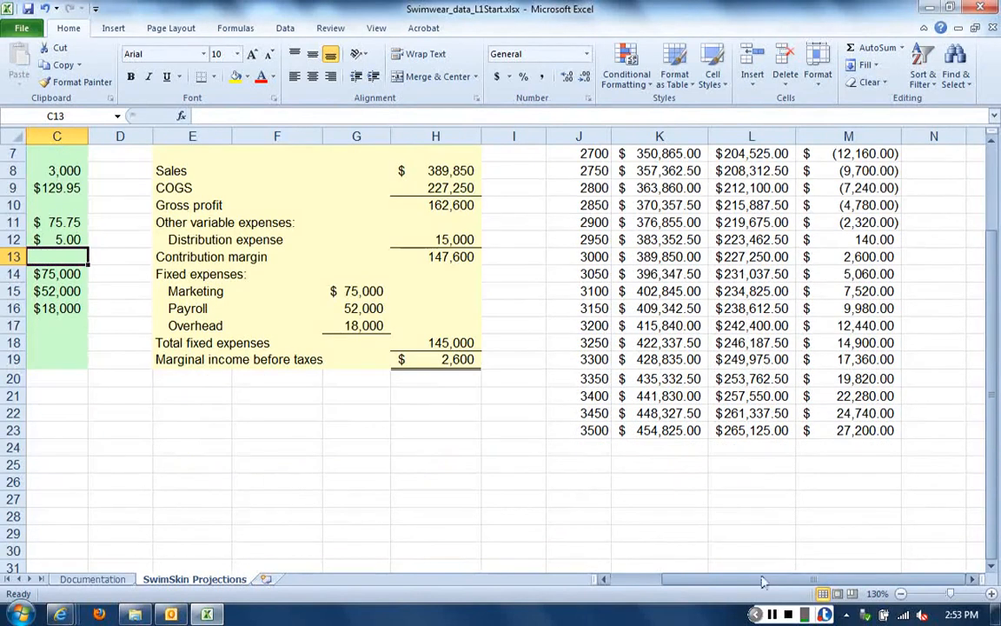
{"action": "left_click", "coordinate": [603, 579]}
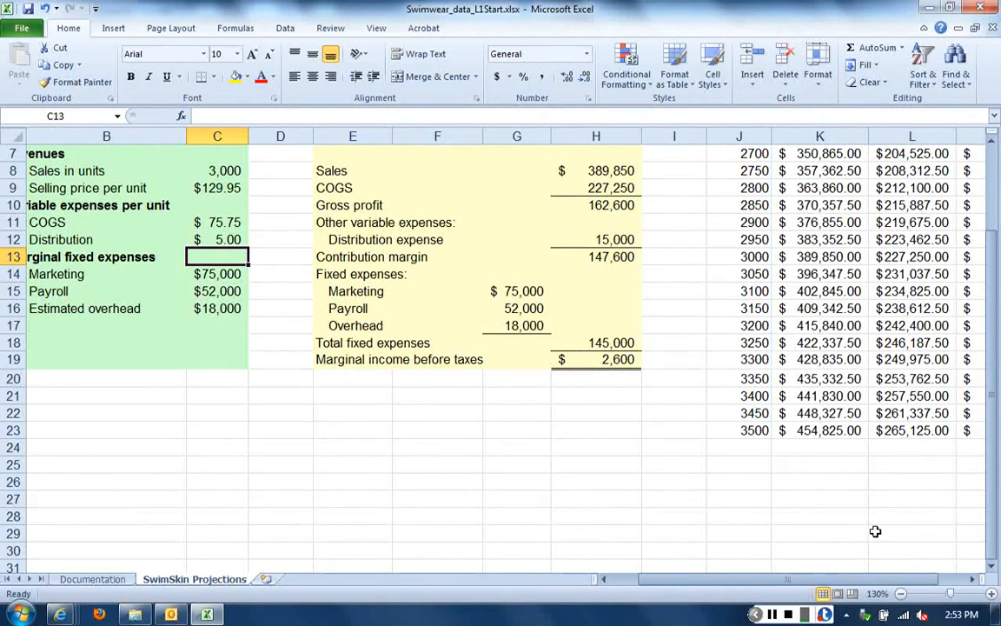
{"action": "left_click", "coordinate": [746, 487]}
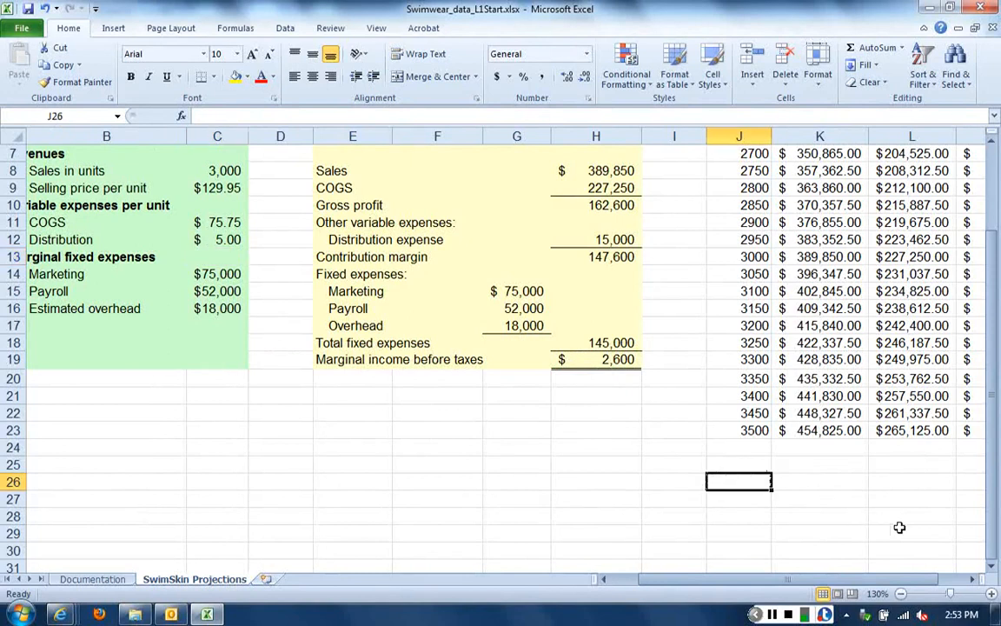
{"action": "left_click", "coordinate": [991, 569]}
{"action": "left_click", "coordinate": [991, 569]}
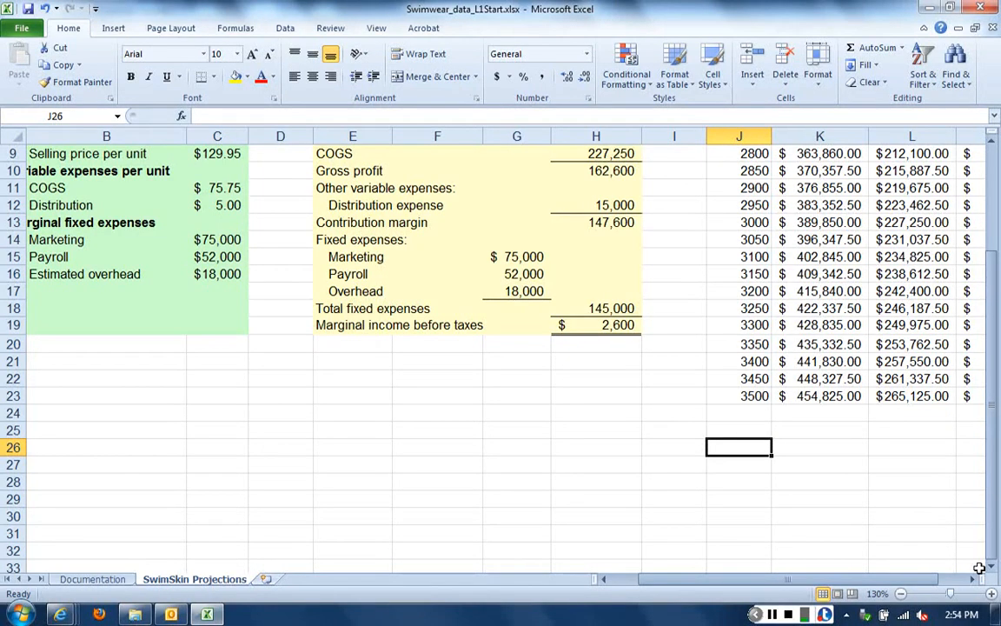
{"action": "key", "text": "Down"}
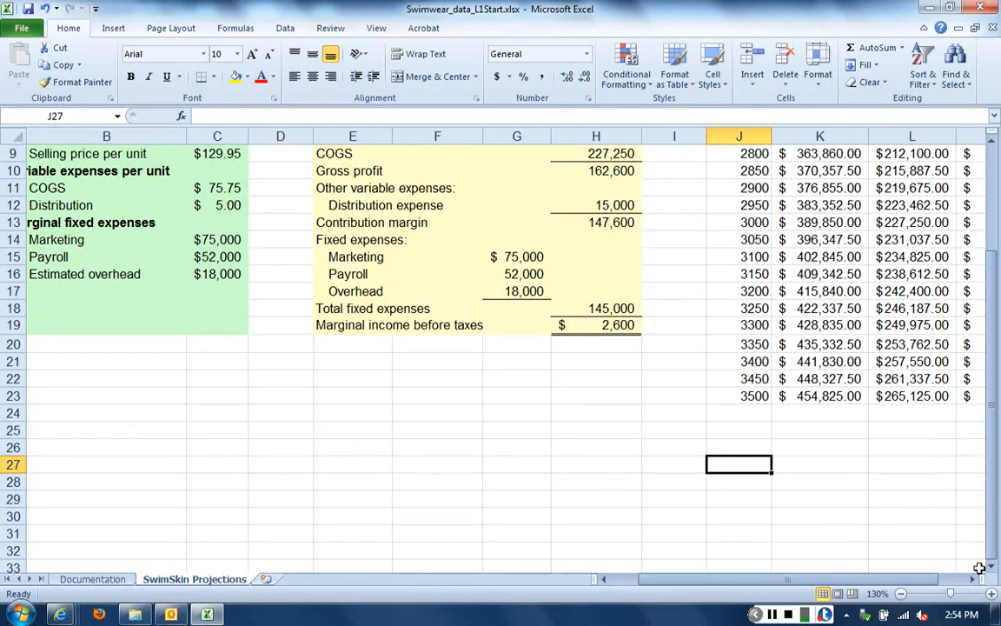
{"action": "type", "text": "119"}
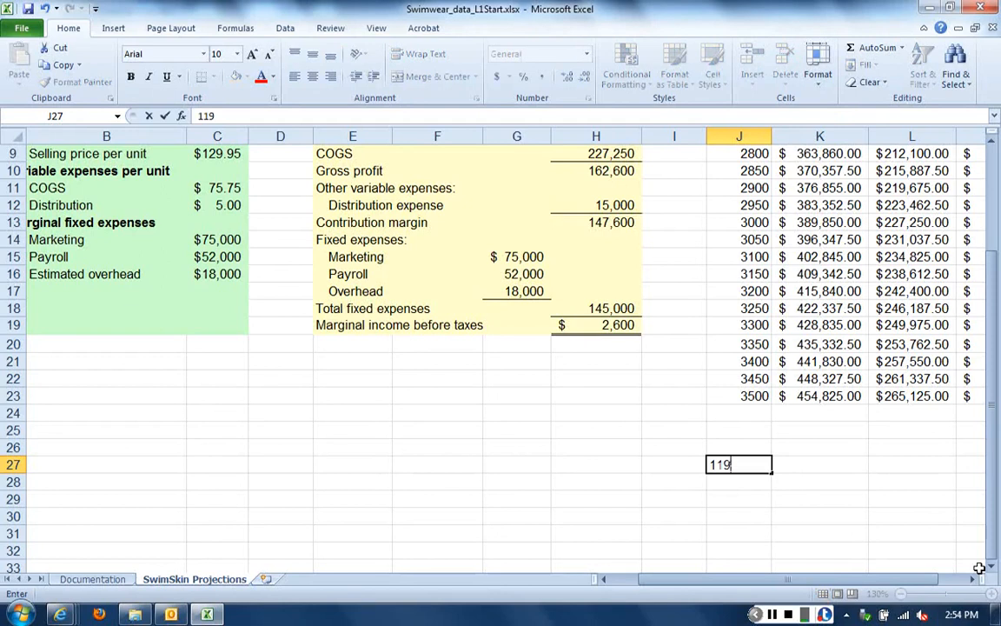
{"action": "type", "text": ".95"}
{"action": "key", "text": "Return"}
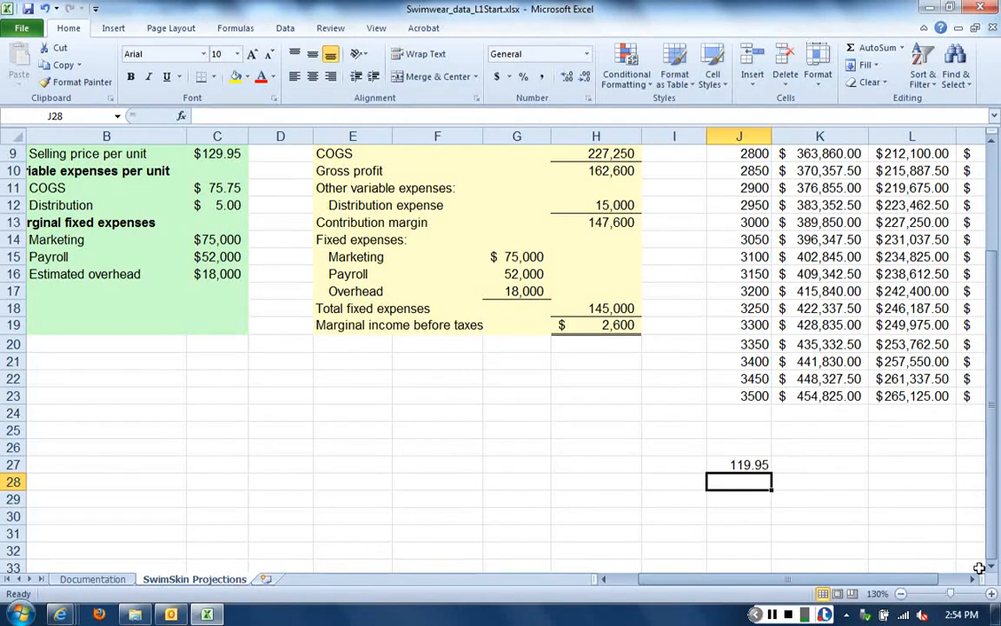
Correct the starting selling price in J27 to 114.95
{"action": "key", "text": "Up"}
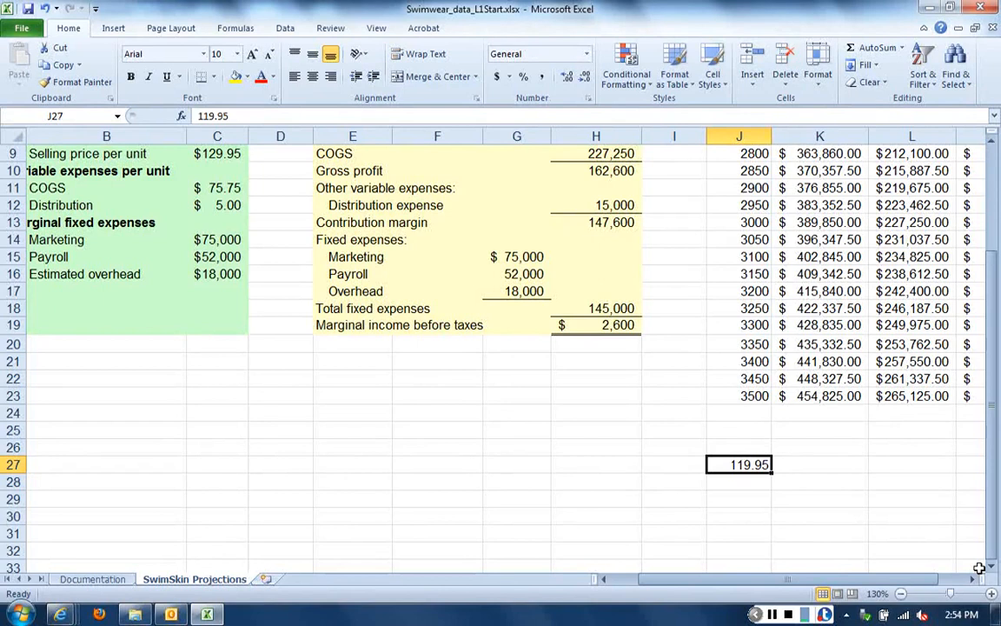
{"action": "left_click", "coordinate": [201, 116]}
{"action": "type", "text": "4"}
{"action": "key", "text": "Return"}
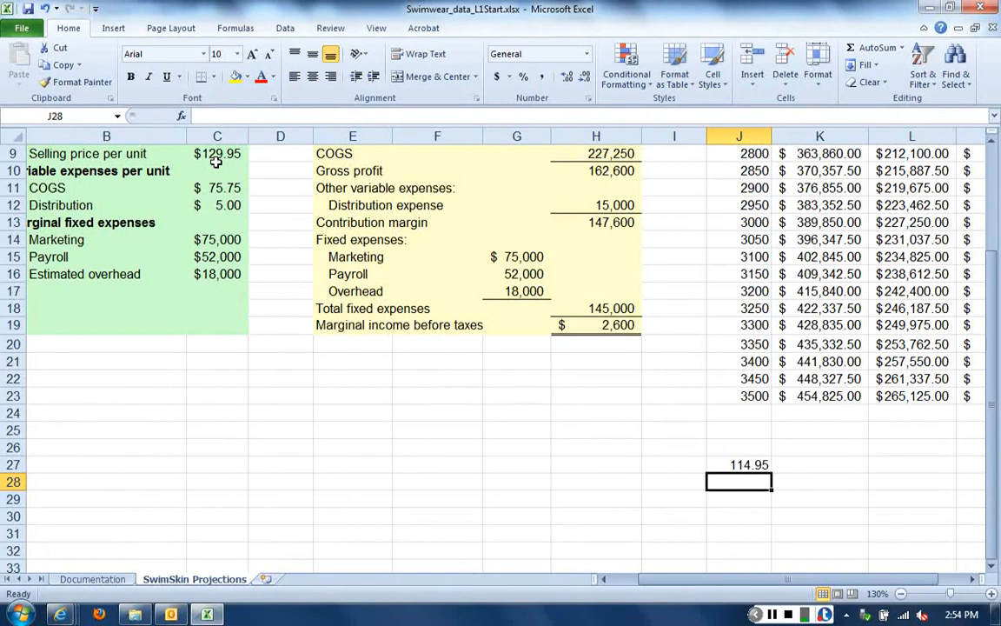
Enter the formula =J27+5 in J28 and fill it down through J33
{"action": "type", "text": "="}
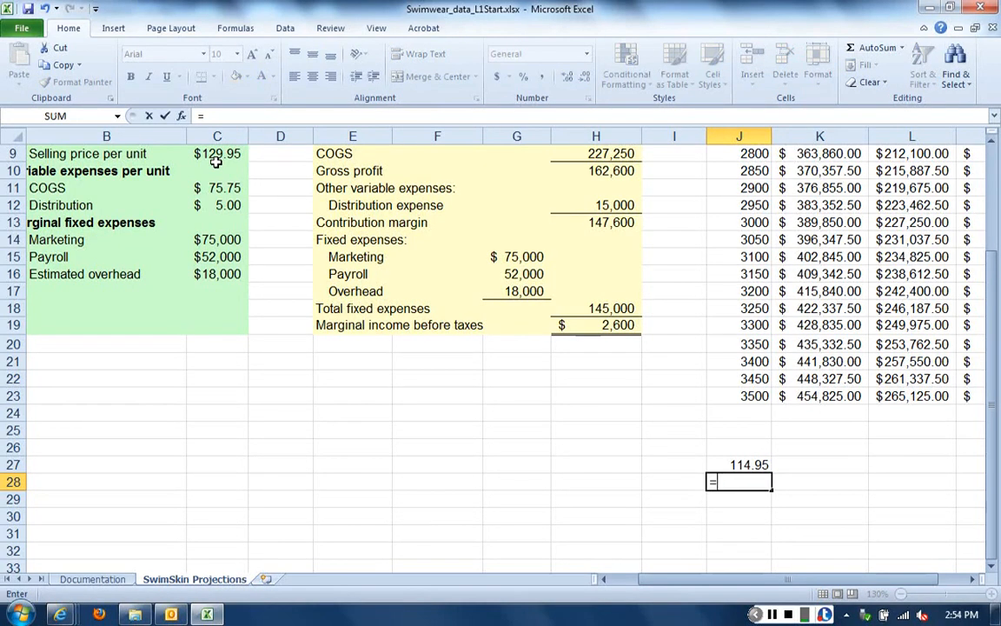
{"action": "type", "text": "j"}
{"action": "key", "text": "BackSpace"}
{"action": "type", "text": "j27+5"}
{"action": "key", "text": "Return"}
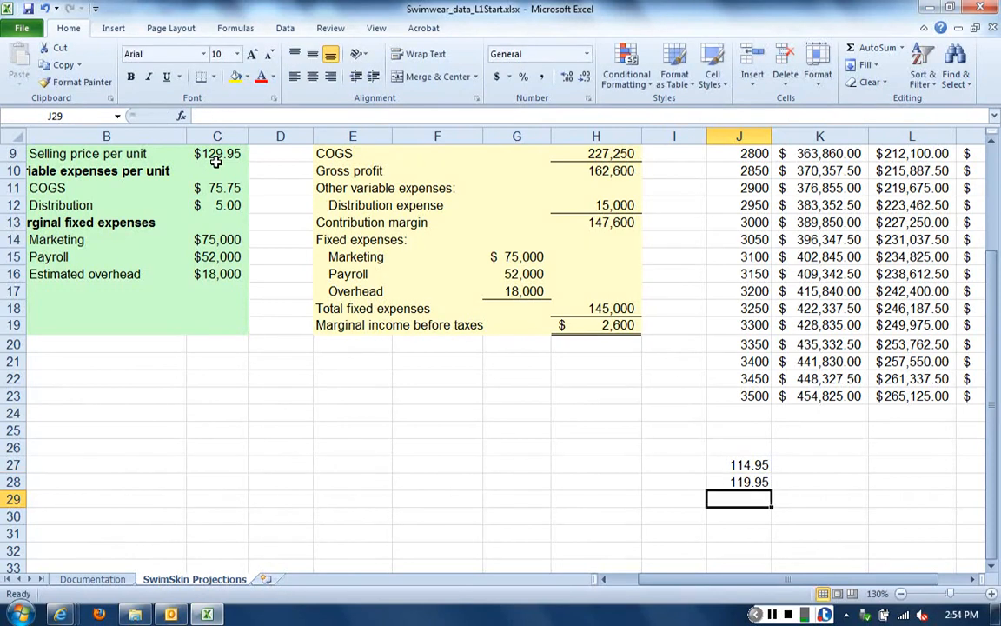
{"action": "left_click", "coordinate": [743, 482]}
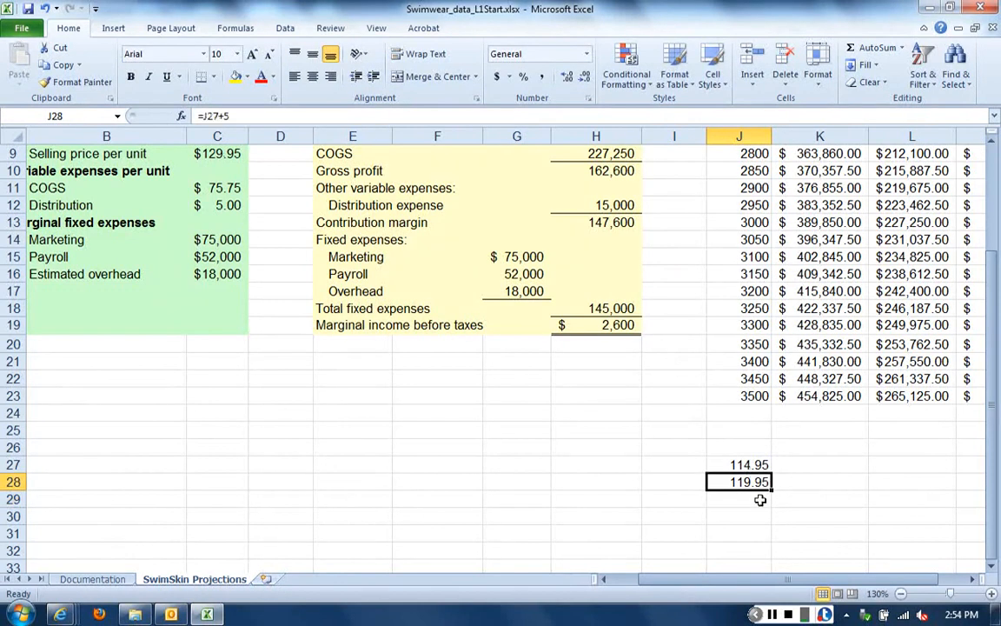
{"action": "mouse_move", "coordinate": [772, 490]}
{"action": "left_mouse_down"}
{"action": "mouse_move", "coordinate": [769, 569]}
{"action": "mouse_move", "coordinate": [772, 491]}
{"action": "left_mouse_up"}
{"action": "left_click", "coordinate": [823, 496]}
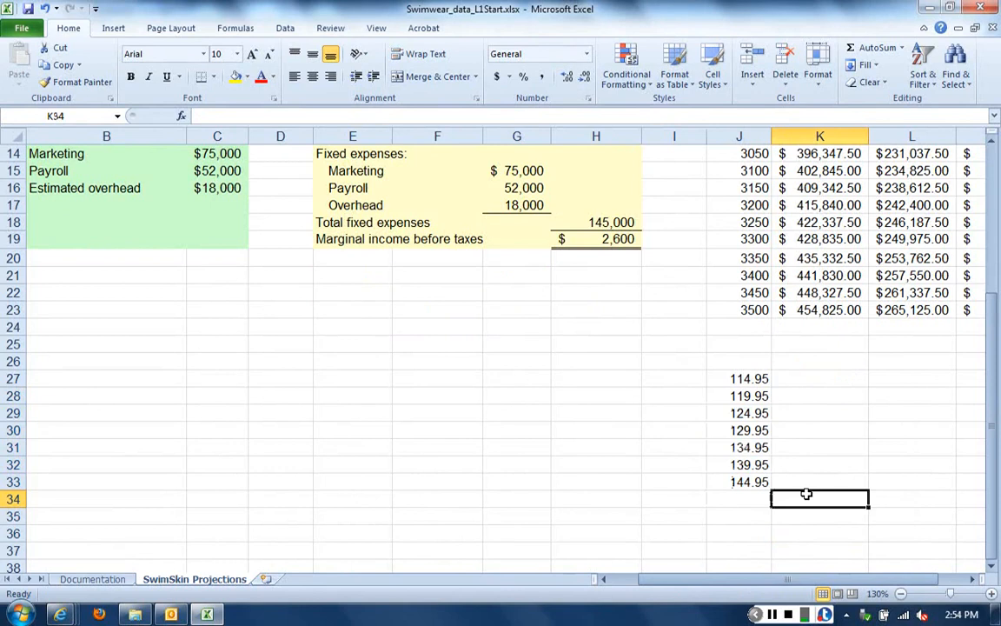
Enter 65.75 in K26 as the first COGS per unit value above the selling price rows
{"action": "scroll", "coordinate": [801, 485], "scroll_direction": "up", "scroll_amount": 1}
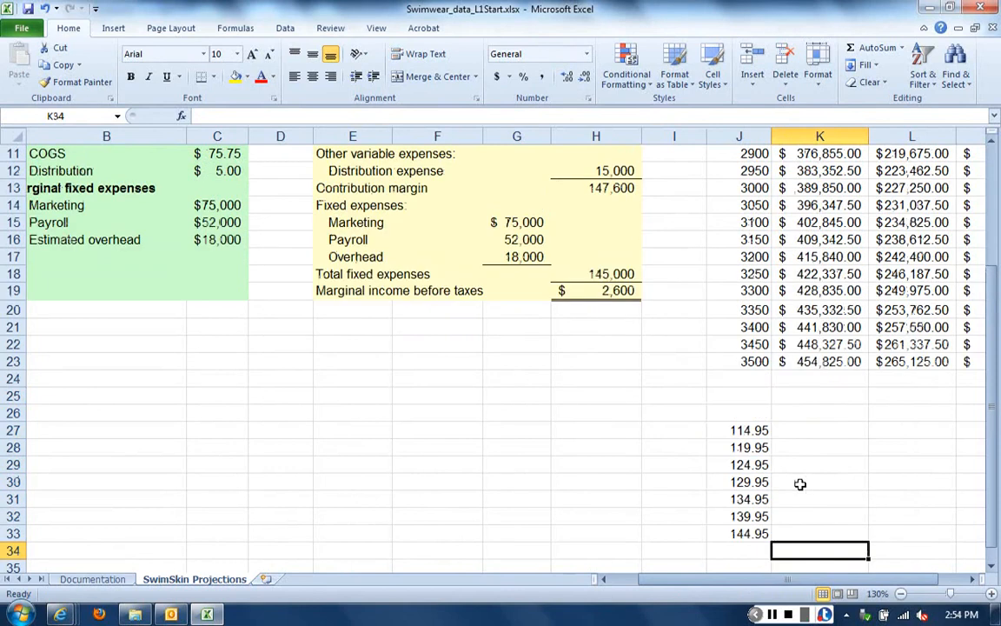
{"action": "scroll", "coordinate": [801, 484], "scroll_direction": "up", "scroll_amount": 1}
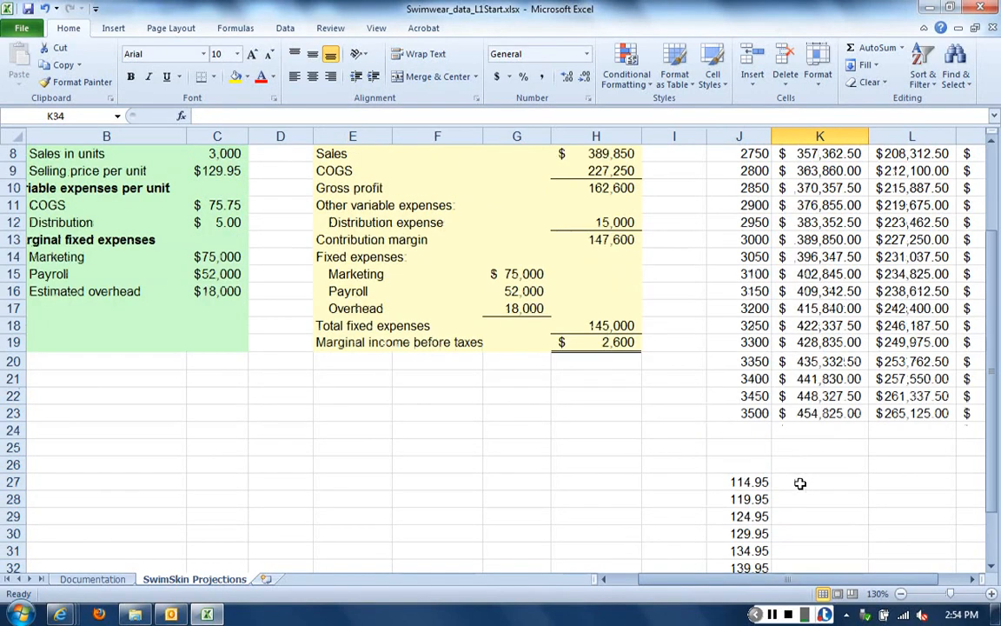
{"action": "scroll", "coordinate": [797, 478], "scroll_direction": "down", "scroll_amount": 1}
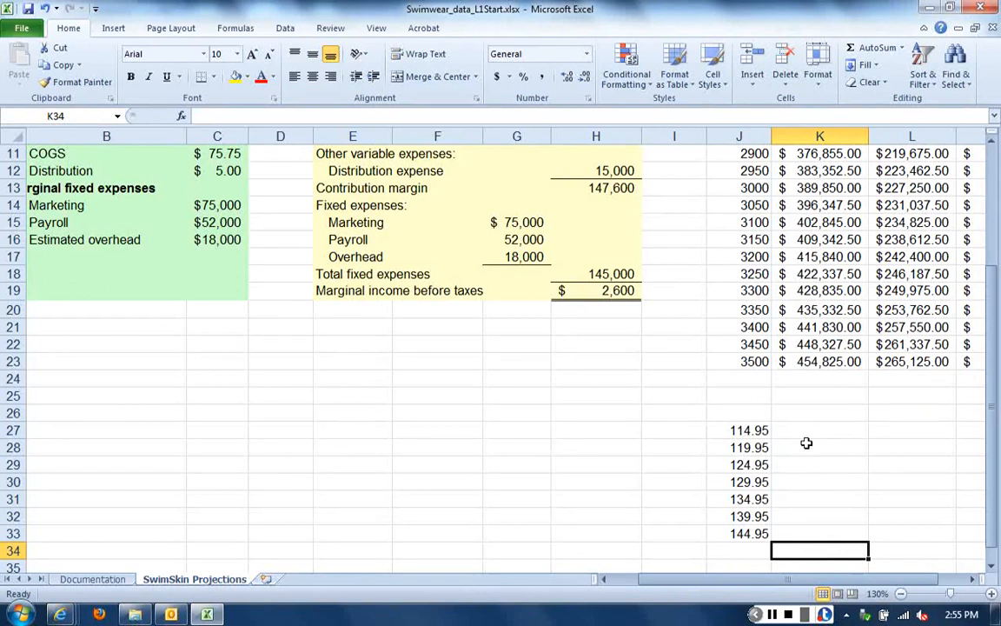
{"action": "left_click", "coordinate": [808, 410]}
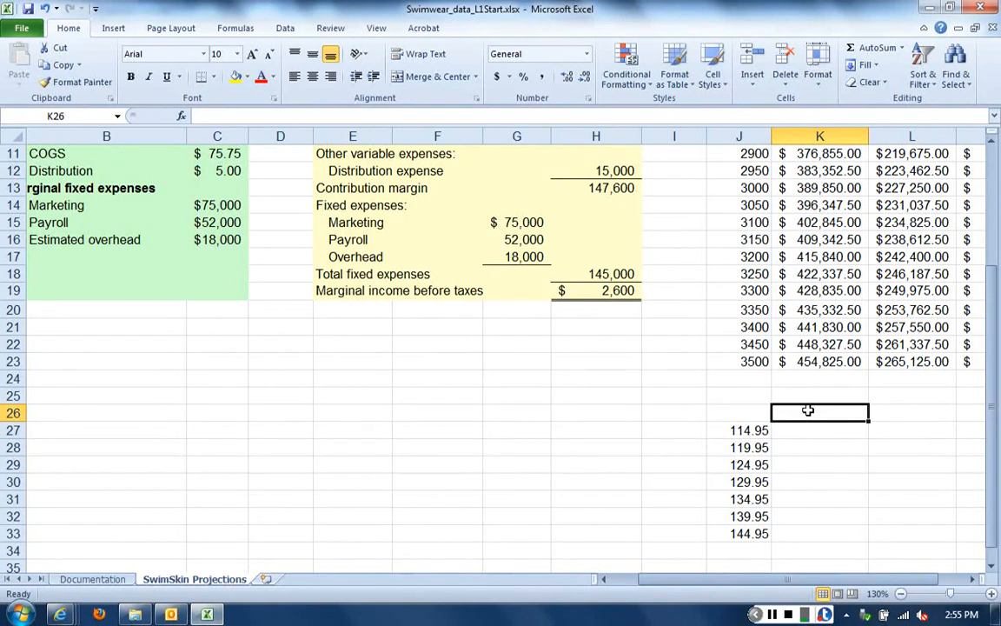
{"action": "type", "text": "6"}
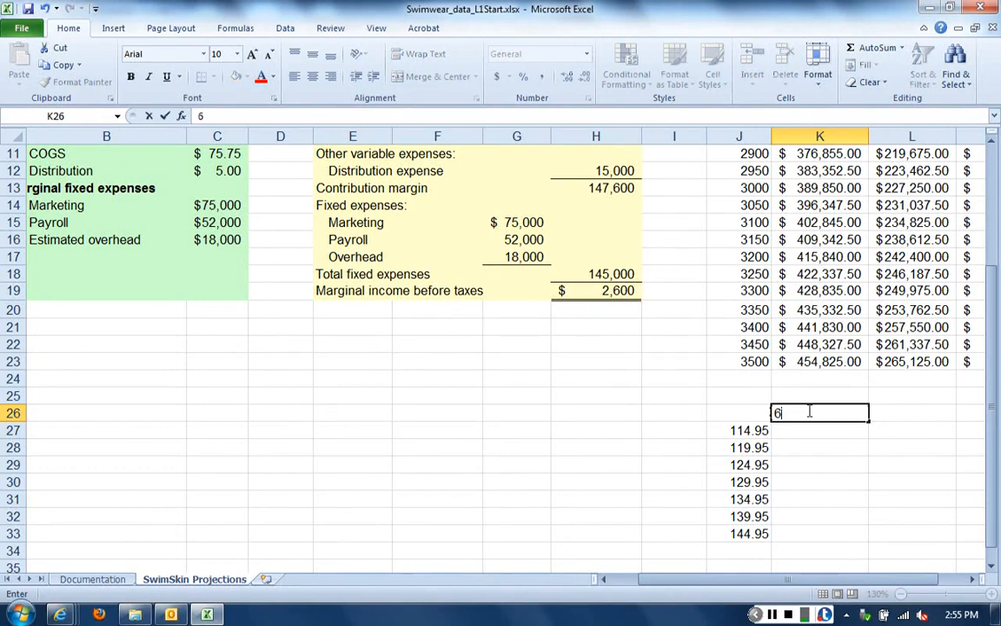
{"action": "type", "text": "5.75"}
{"action": "key", "text": "Return"}
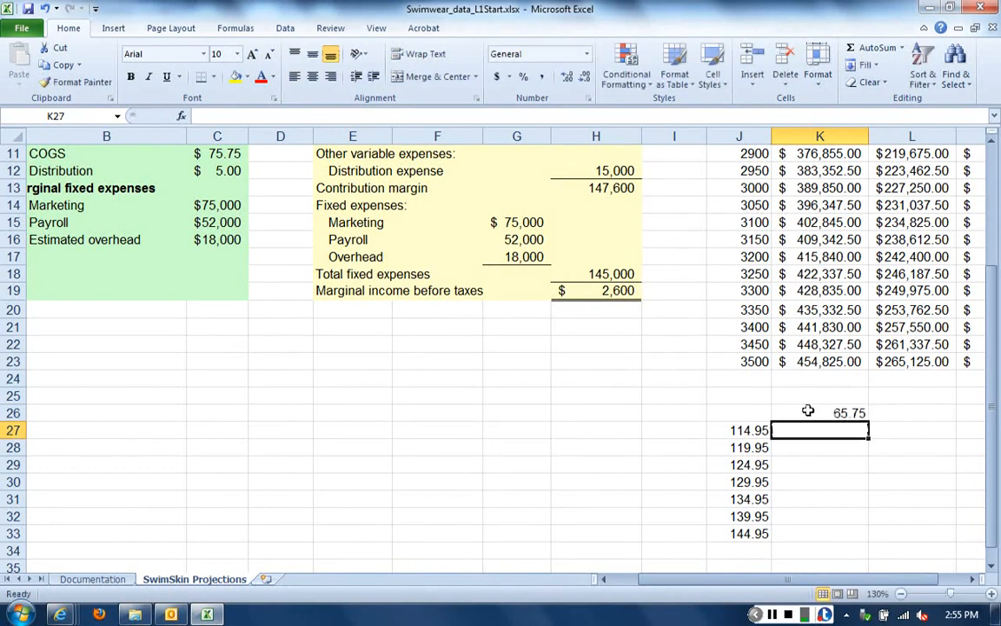
Enter the formula =K26+5 in L26 and fill it across through O26
{"action": "left_click", "coordinate": [973, 579]}
{"action": "left_click", "coordinate": [753, 412]}
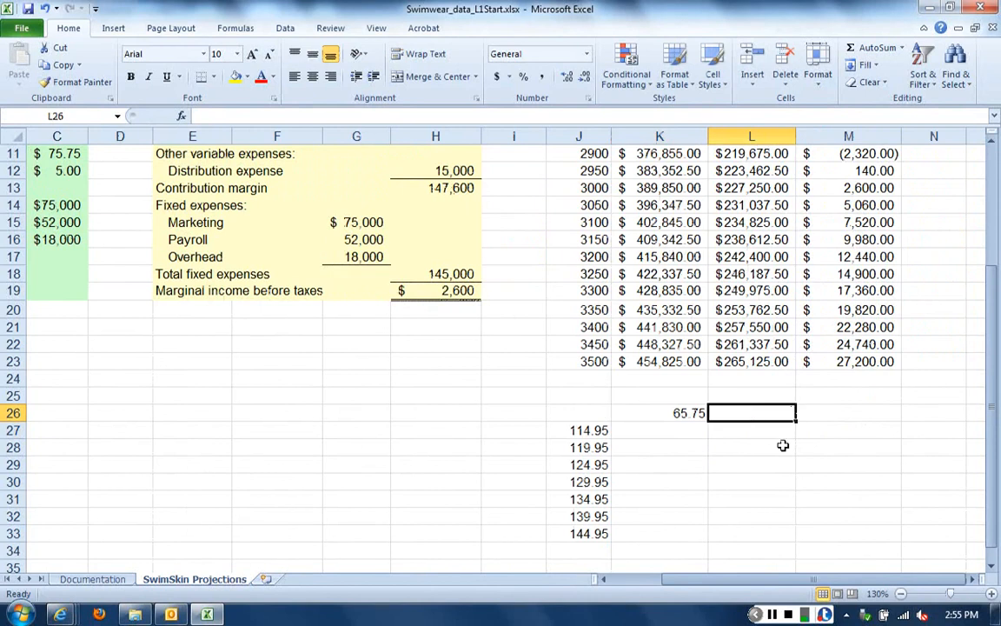
{"action": "type", "text": "="}
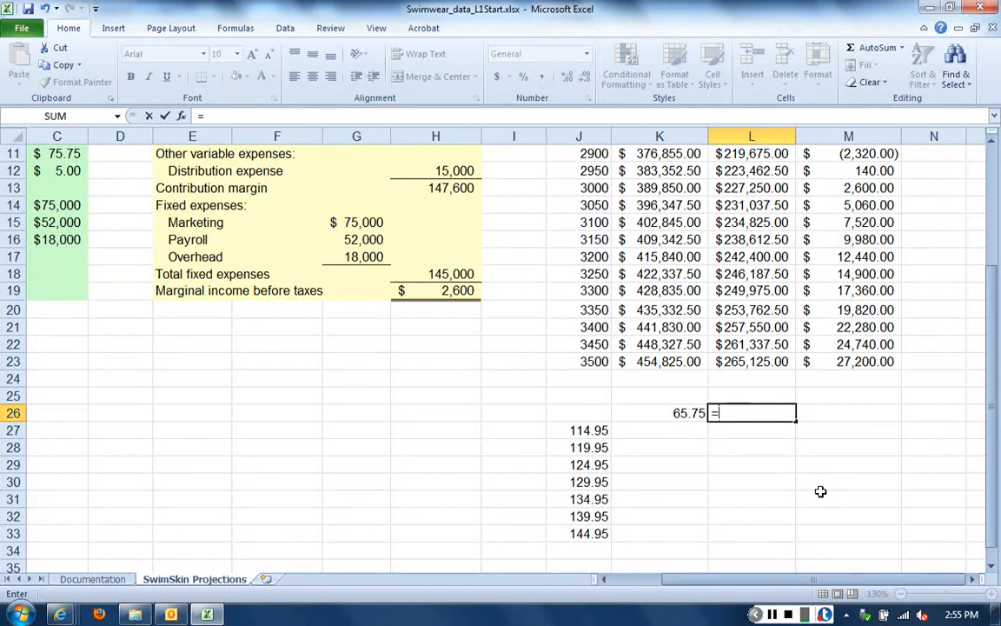
{"action": "type", "text": "k26+5"}
{"action": "key", "text": "Return"}
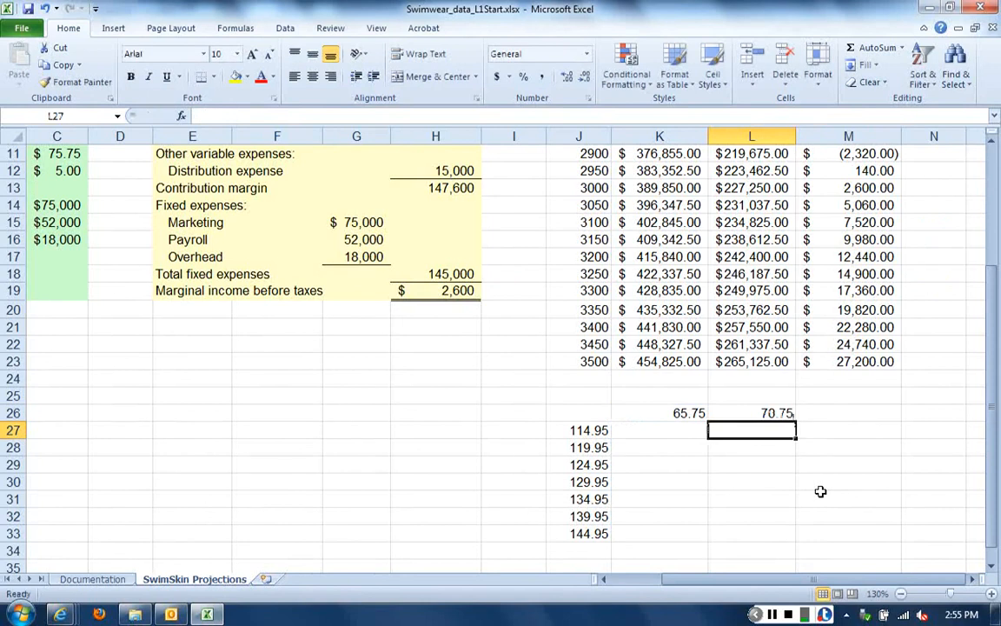
{"action": "left_click", "coordinate": [791, 414]}
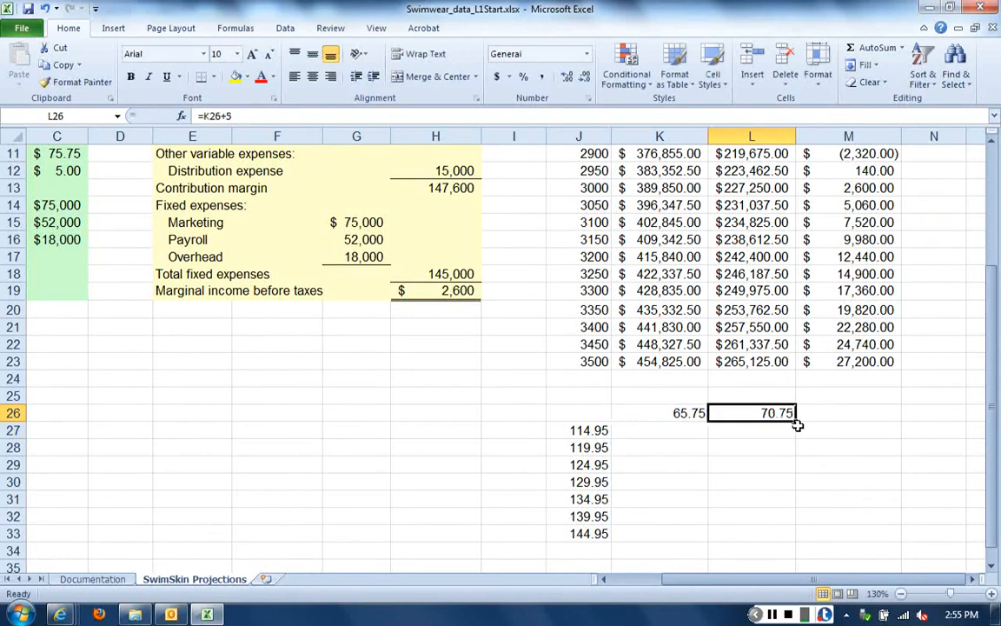
{"action": "left_click_drag", "start_coordinate": [796, 420], "coordinate": [821, 419]}
{"action": "left_click", "coordinate": [725, 448]}
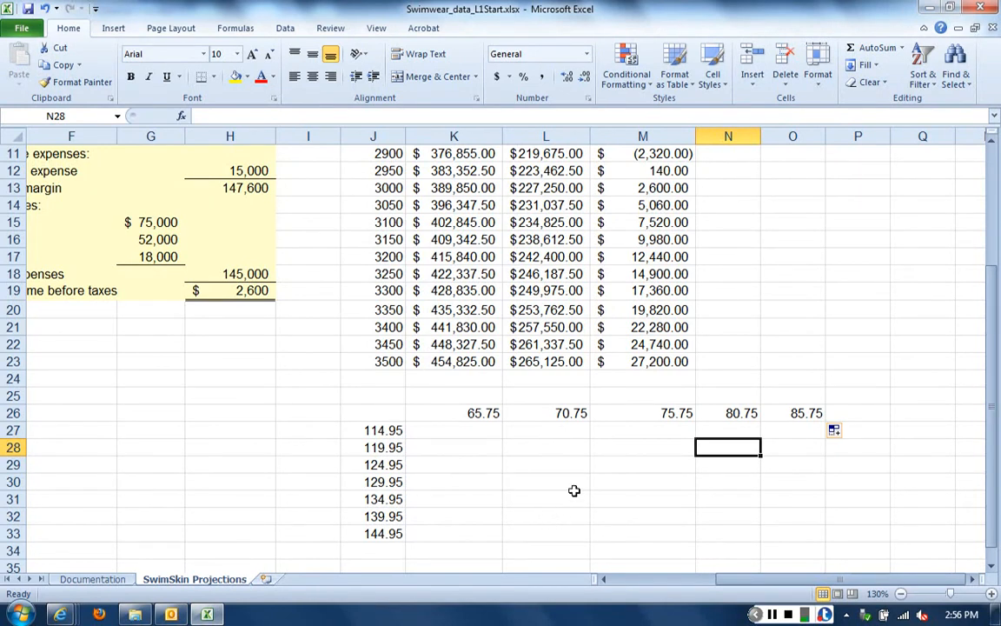
Enter the formula =H19 in J26, the corner cell of the two-variable table
{"action": "left_click", "coordinate": [387, 411]}
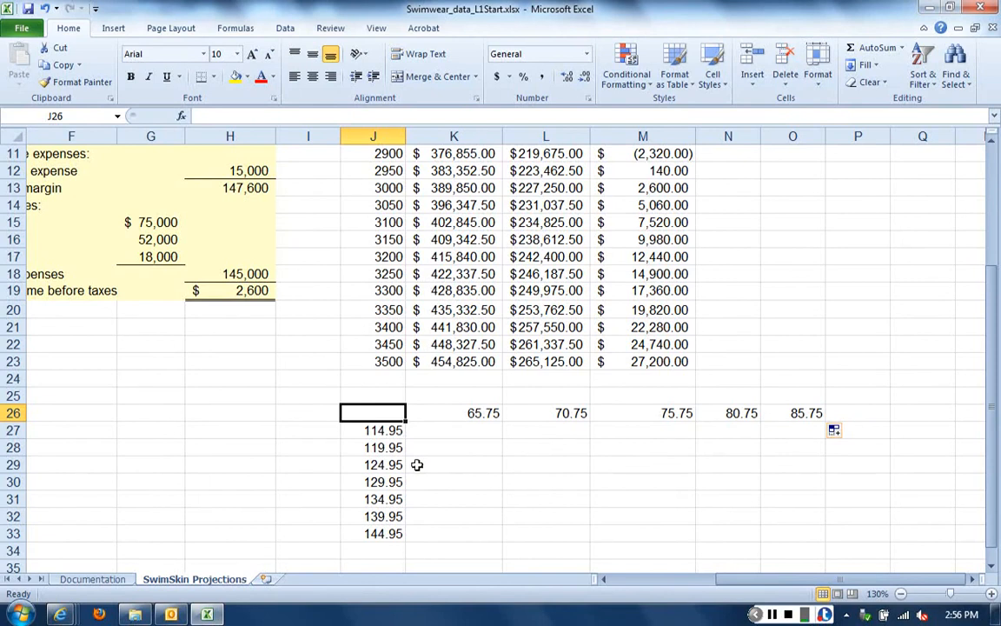
{"action": "type", "text": "=h19"}
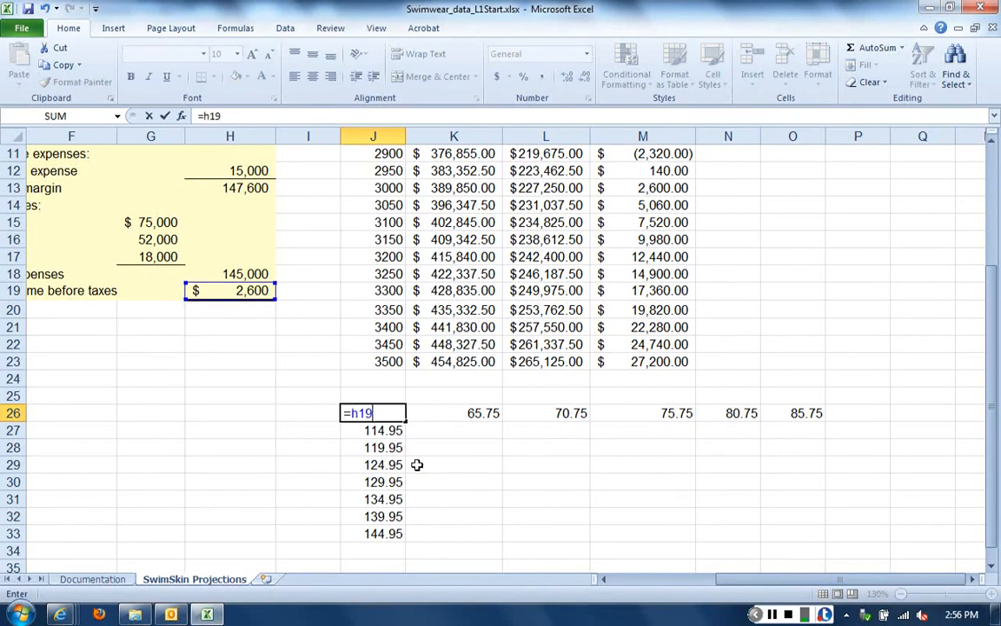
{"action": "key", "text": "Return"}
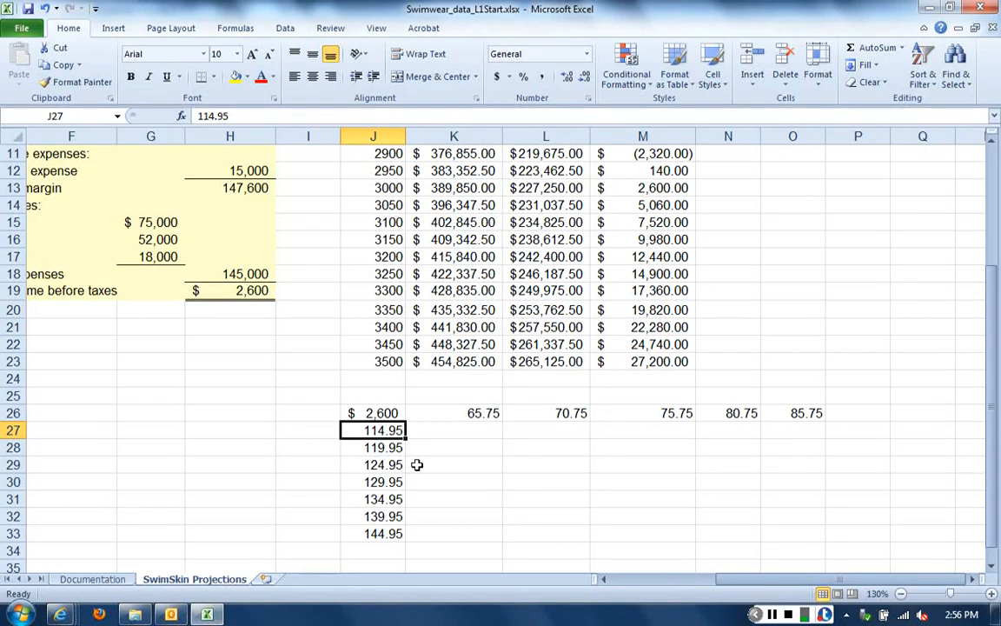
Give J26 the custom number format "Marginal Income" so the cell displays that text as its label
{"action": "right_click", "coordinate": [372, 413]}
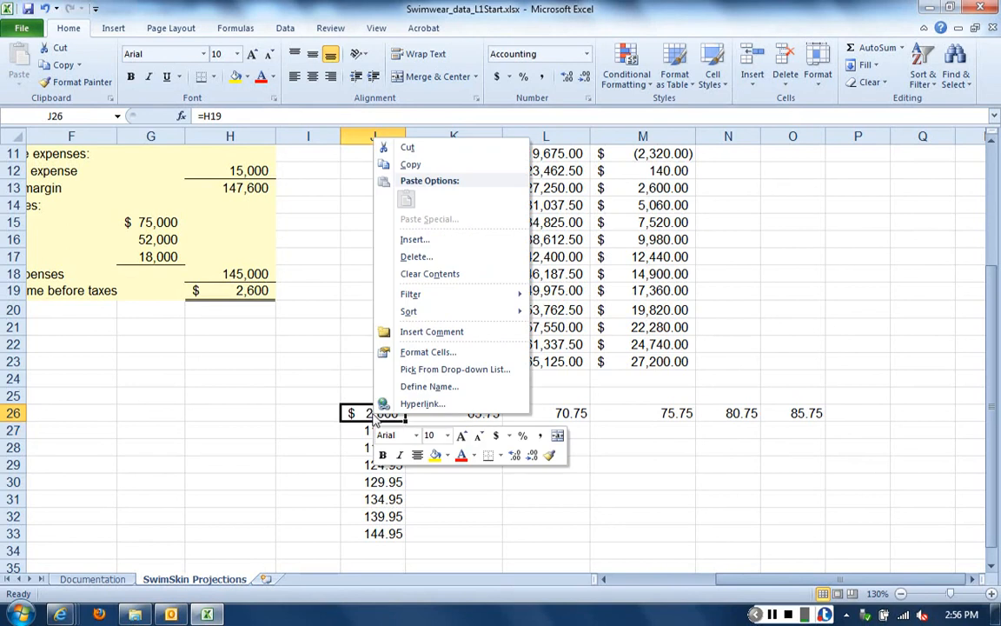
{"action": "left_click", "coordinate": [449, 353]}
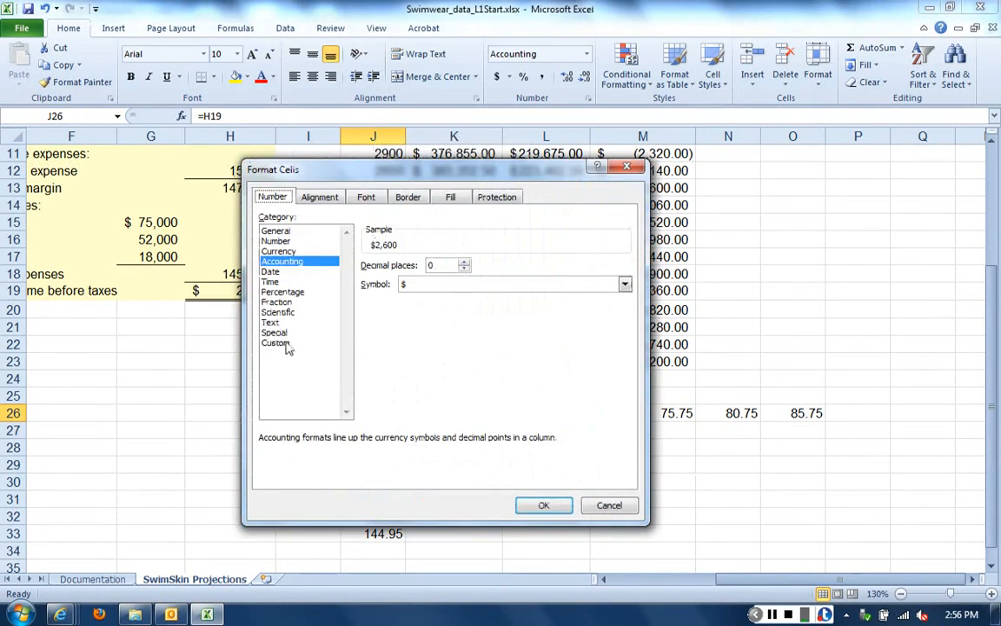
{"action": "left_click", "coordinate": [276, 343]}
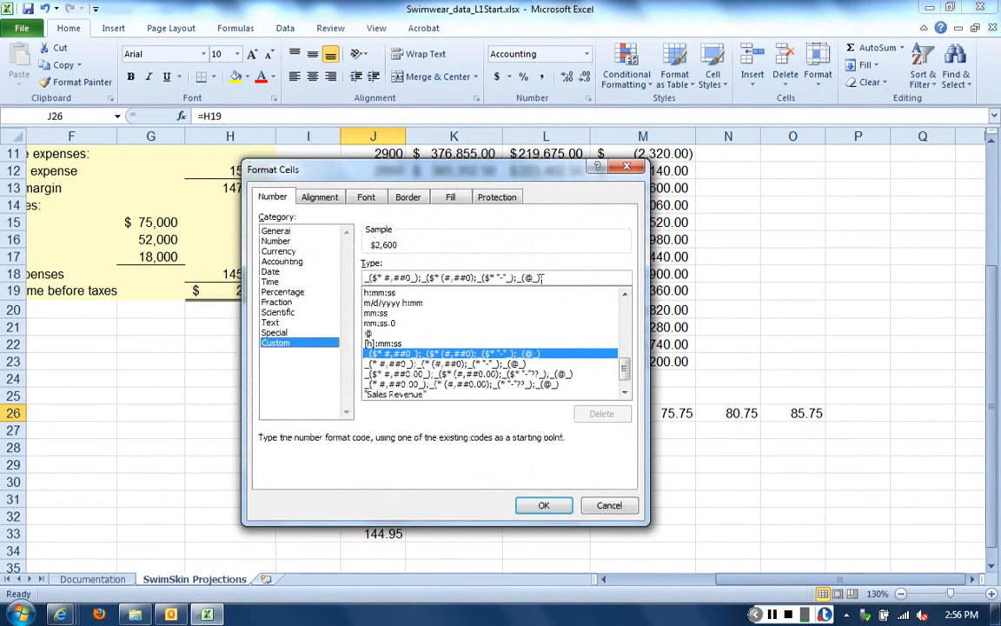
{"action": "left_click_drag", "start_coordinate": [548, 276], "coordinate": [365, 276]}
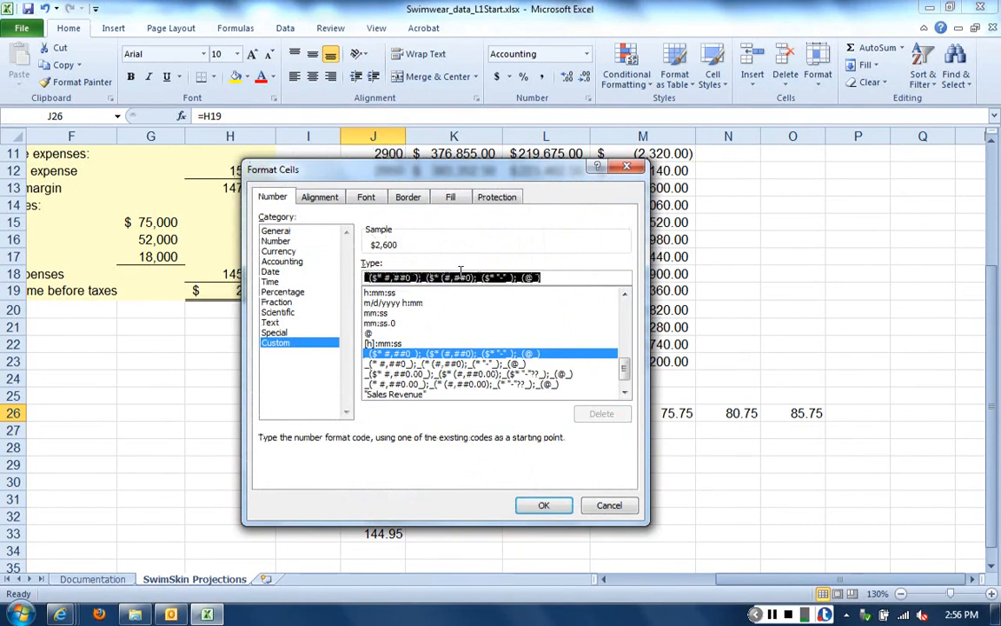
{"action": "type", "text": "\""}
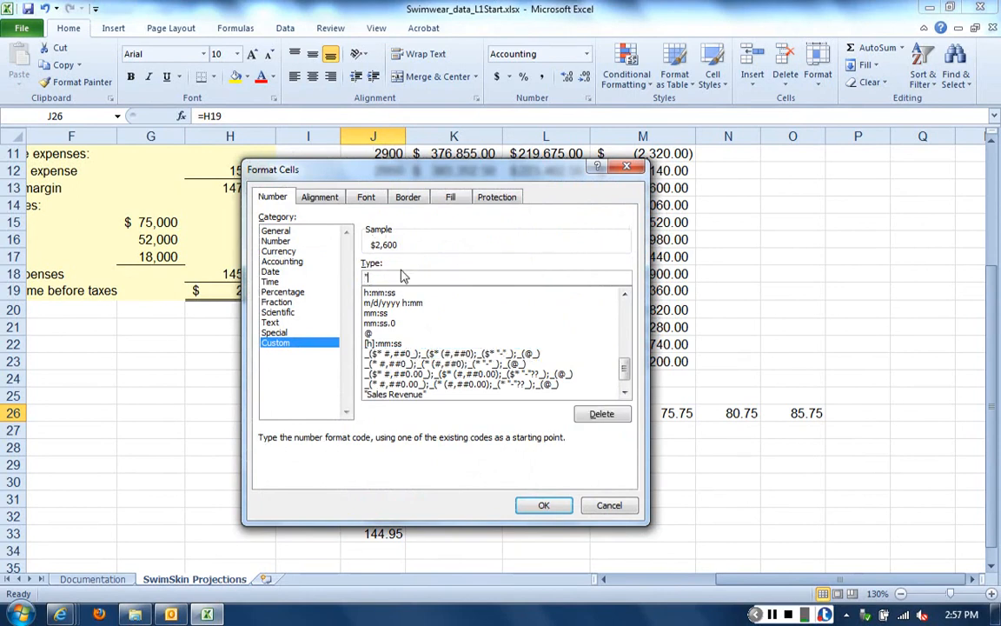
{"action": "type", "text": "Marginal Income\""}
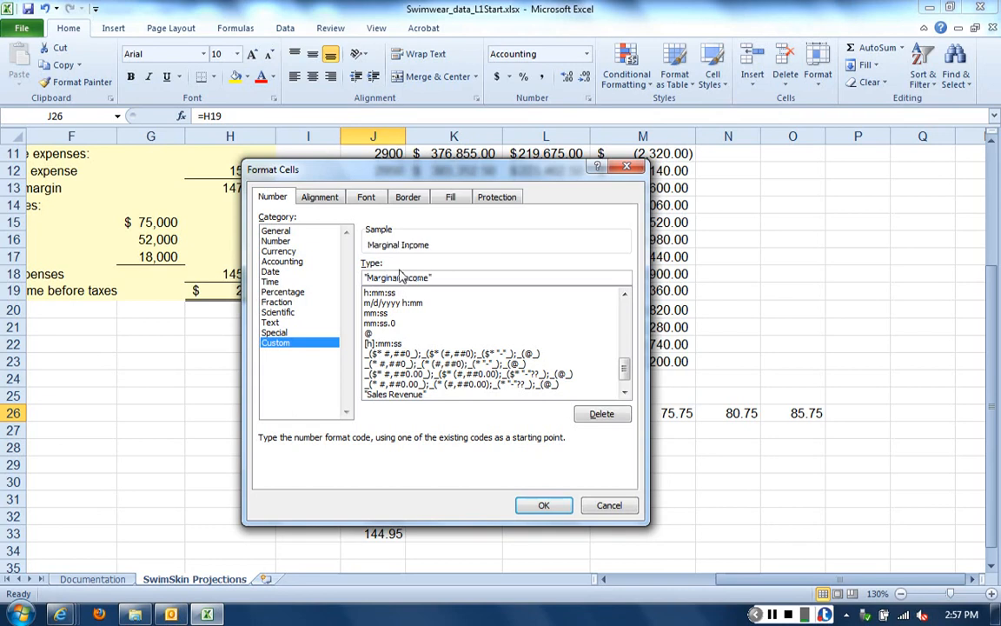
{"action": "left_click", "coordinate": [543, 506]}
{"action": "left_click", "coordinate": [563, 515]}
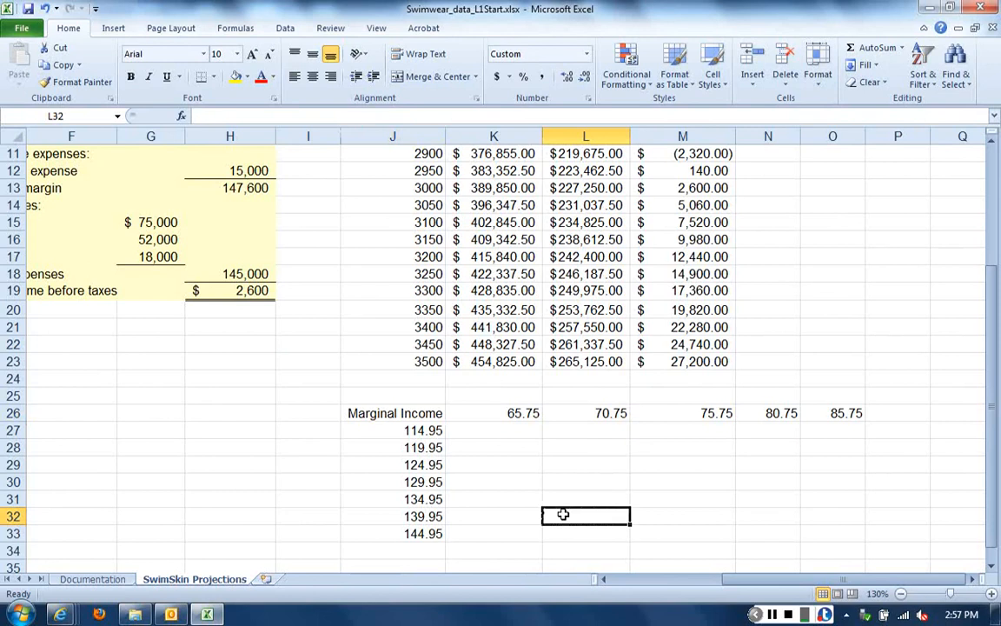
Check the formula behind the Marginal Income label in J26
{"action": "left_click", "coordinate": [402, 415]}
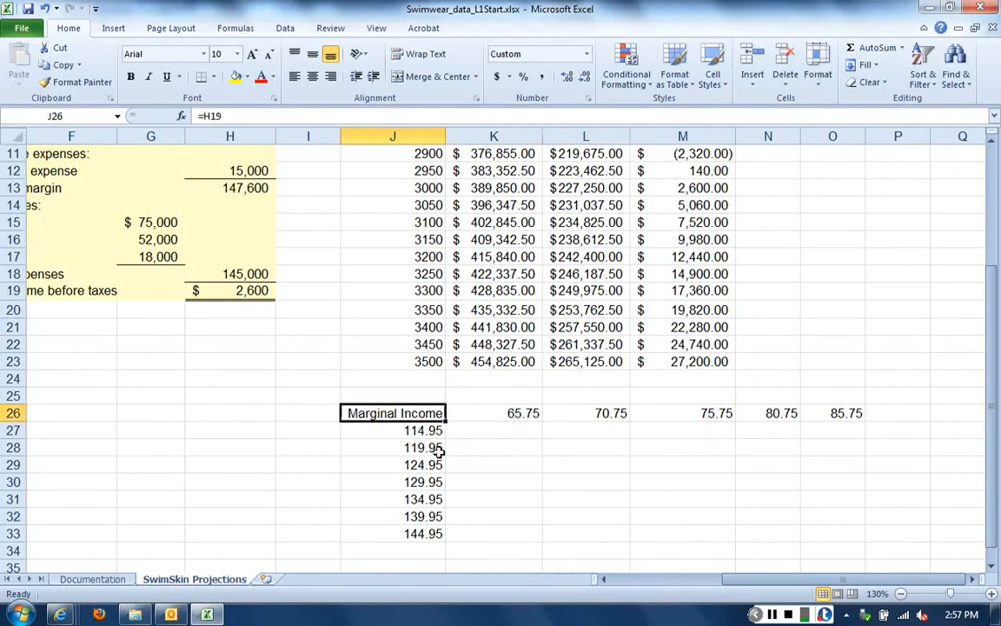
{"action": "key", "text": "F2"}
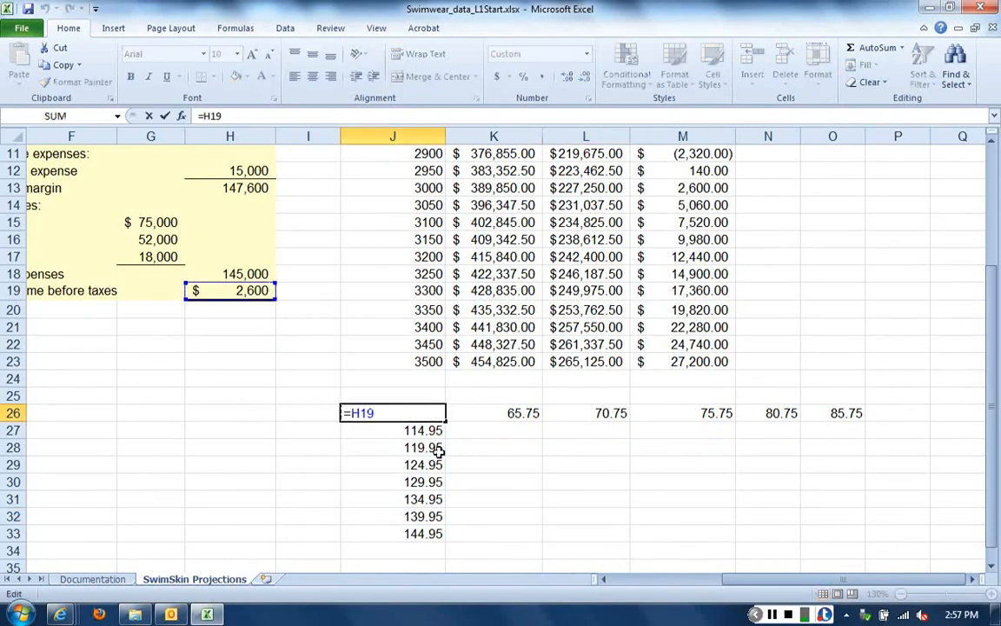
{"action": "key", "text": "Return"}
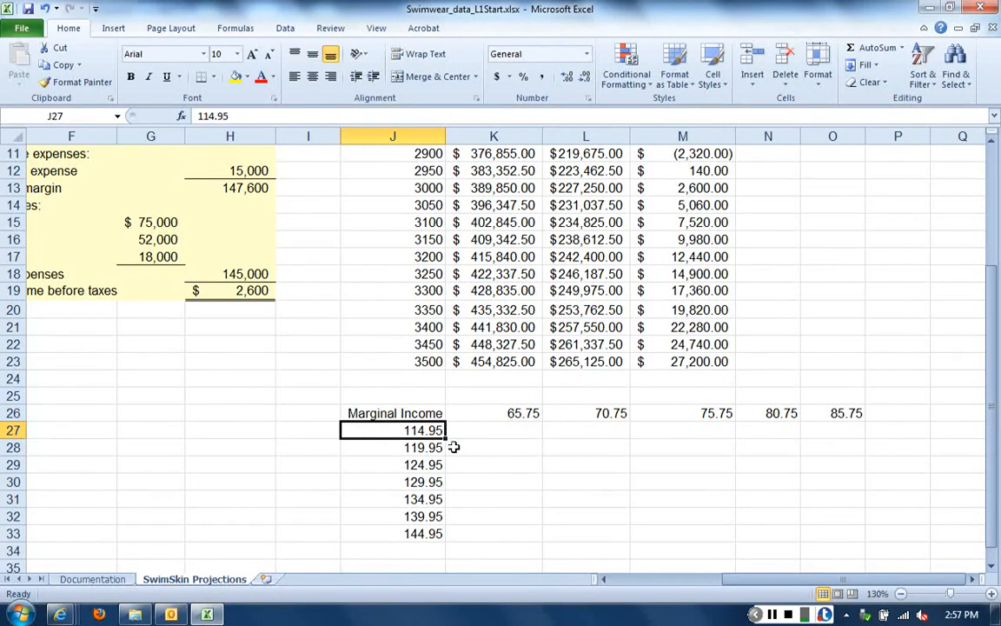
Start a what-if Data Table for the range J26:O33 and bring the assumptions into view
{"action": "left_click_drag", "start_coordinate": [414, 414], "coordinate": [836, 530]}
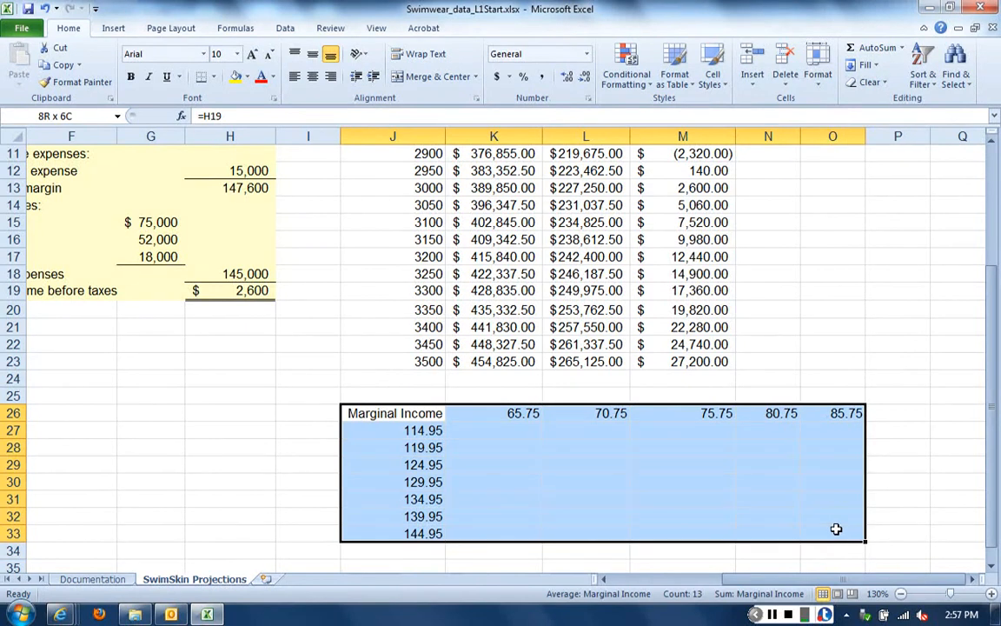
{"action": "left_click_drag", "start_coordinate": [836, 529], "coordinate": [836, 530]}
{"action": "left_click", "coordinate": [285, 30]}
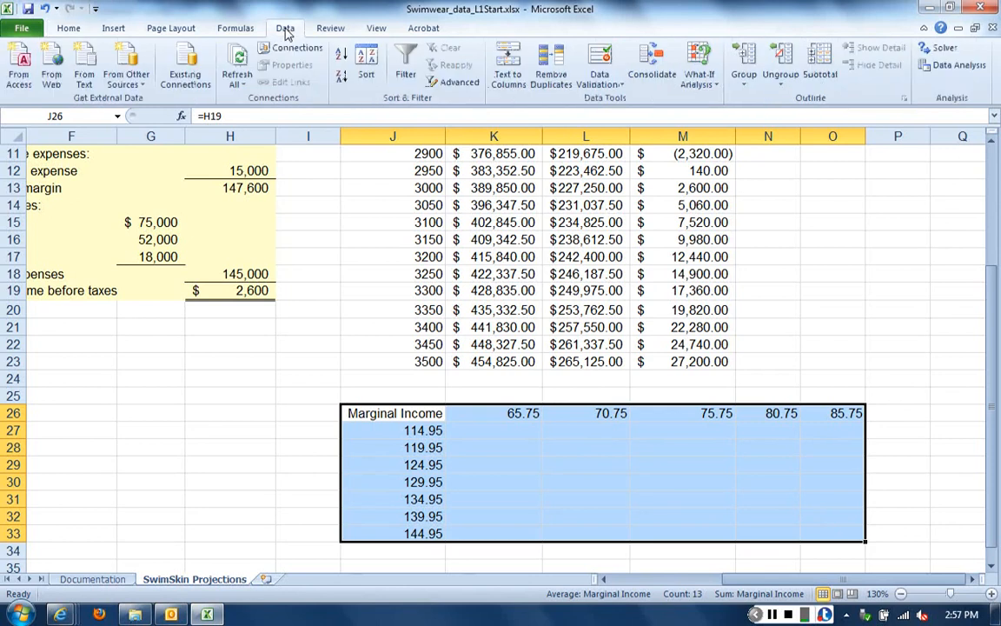
{"action": "left_click", "coordinate": [699, 80]}
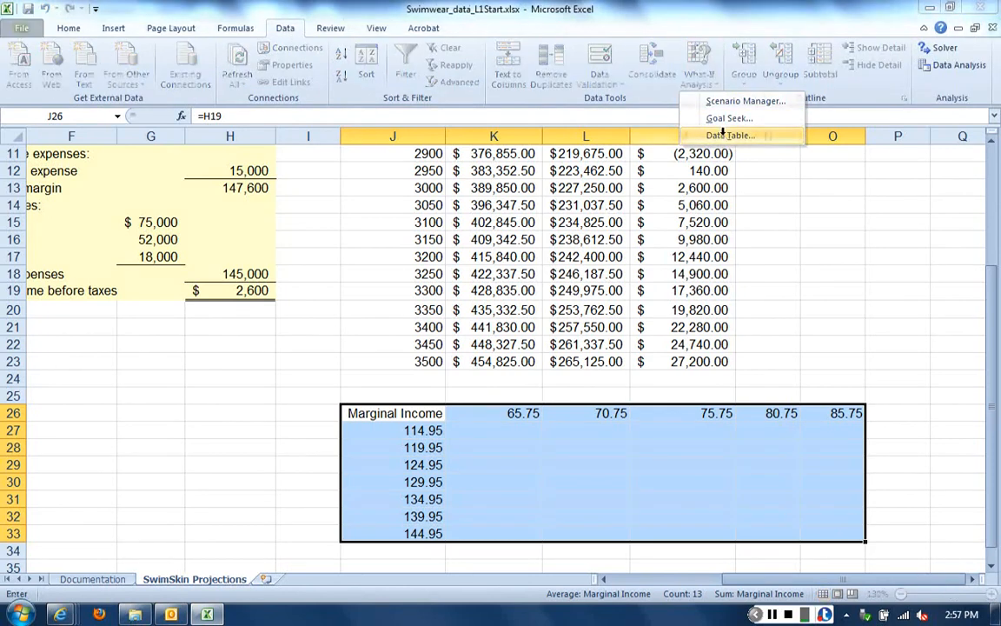
{"action": "left_click", "coordinate": [728, 137]}
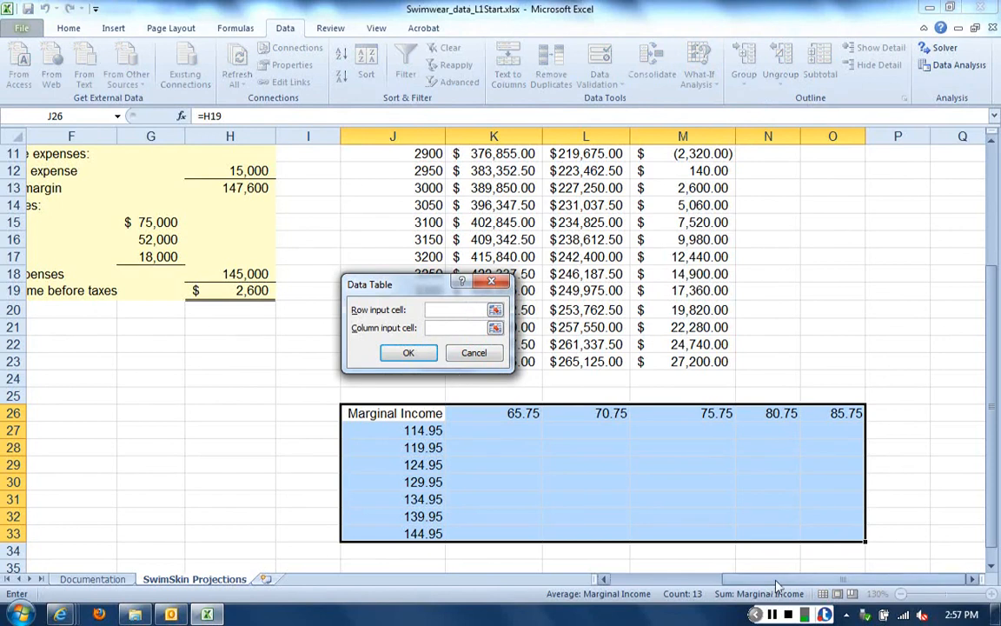
{"action": "left_click_drag", "start_coordinate": [769, 580], "coordinate": [655, 569]}
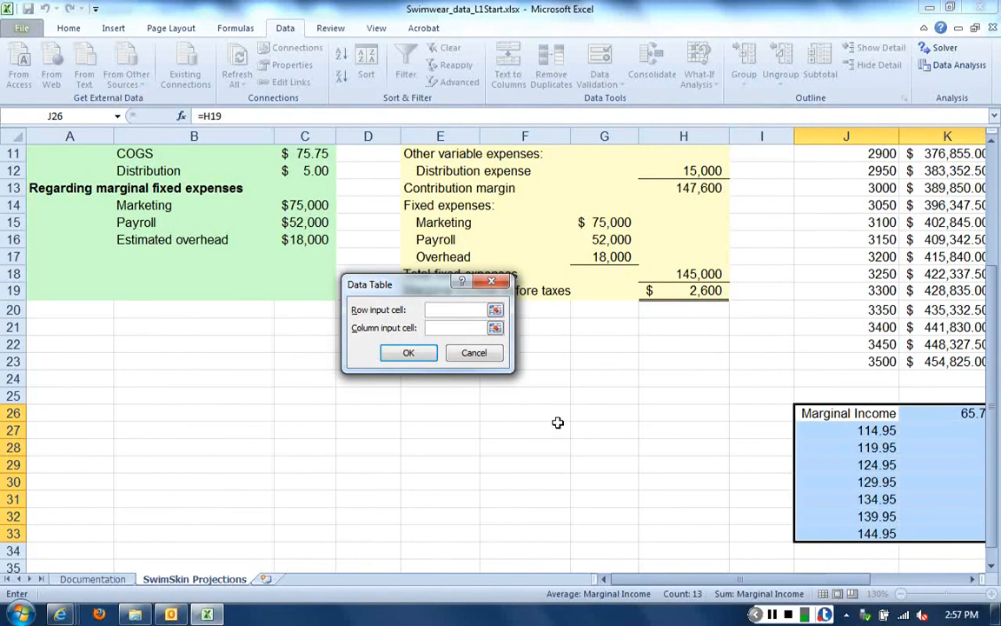
{"action": "scroll", "coordinate": [558, 422], "scroll_direction": "up", "scroll_amount": 1}
{"action": "scroll", "coordinate": [558, 422], "scroll_direction": "up", "scroll_amount": 2}
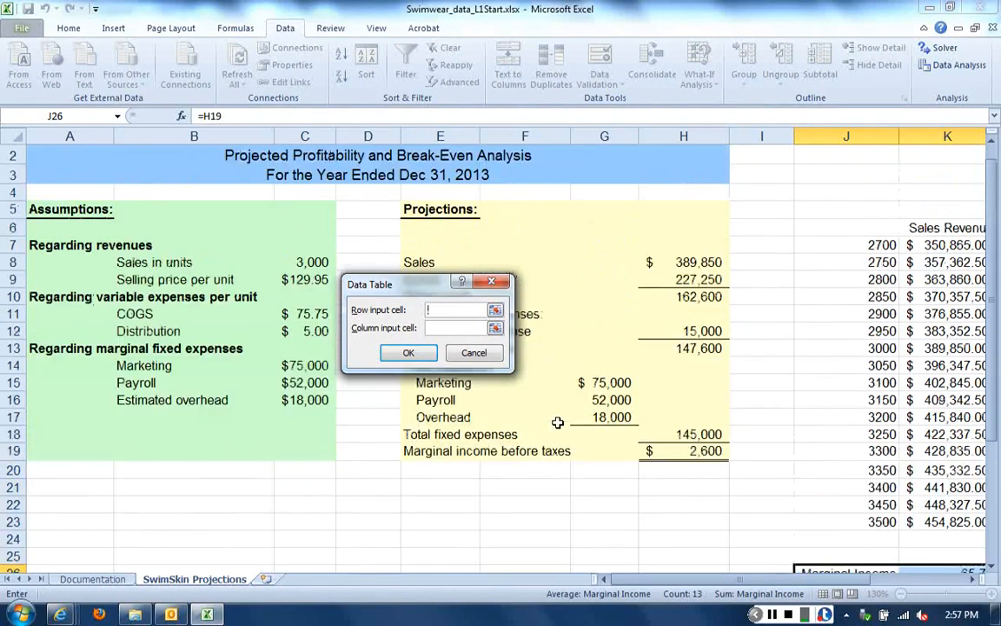
{"action": "left_click", "coordinate": [298, 278]}
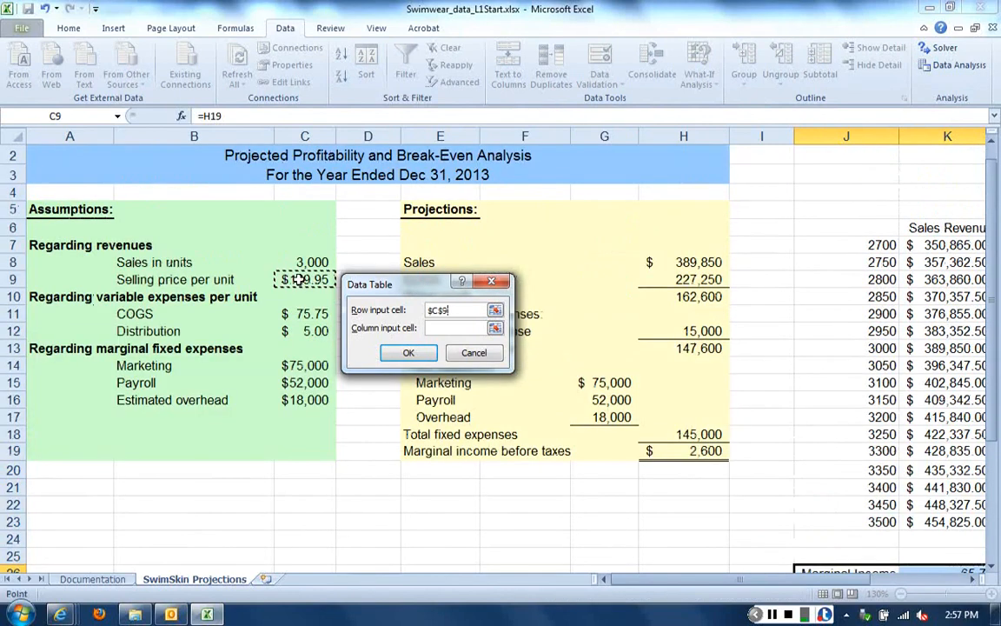
{"action": "left_click", "coordinate": [995, 567]}
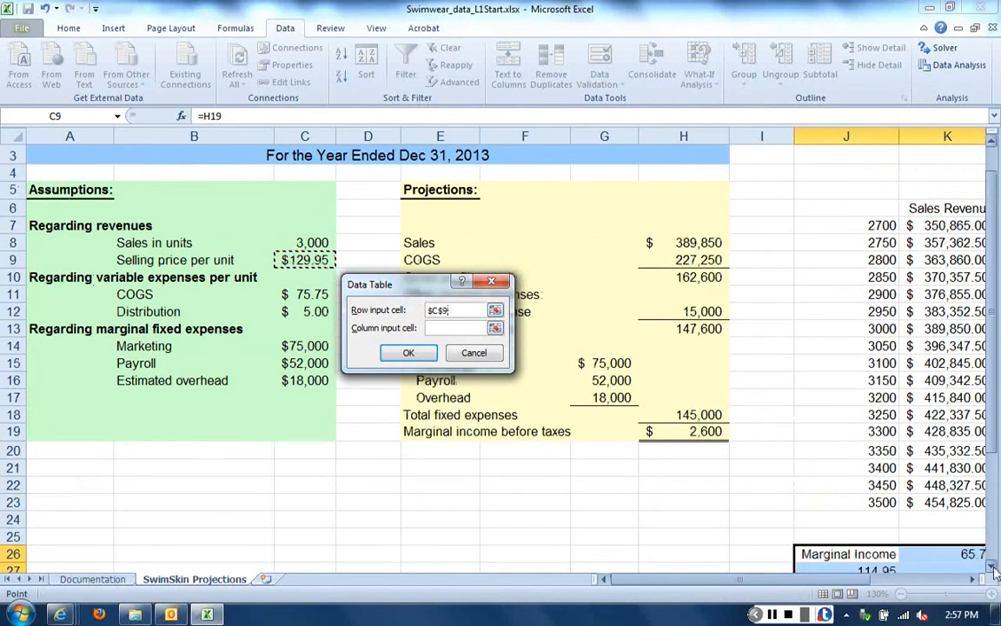
{"action": "left_click", "coordinate": [995, 568]}
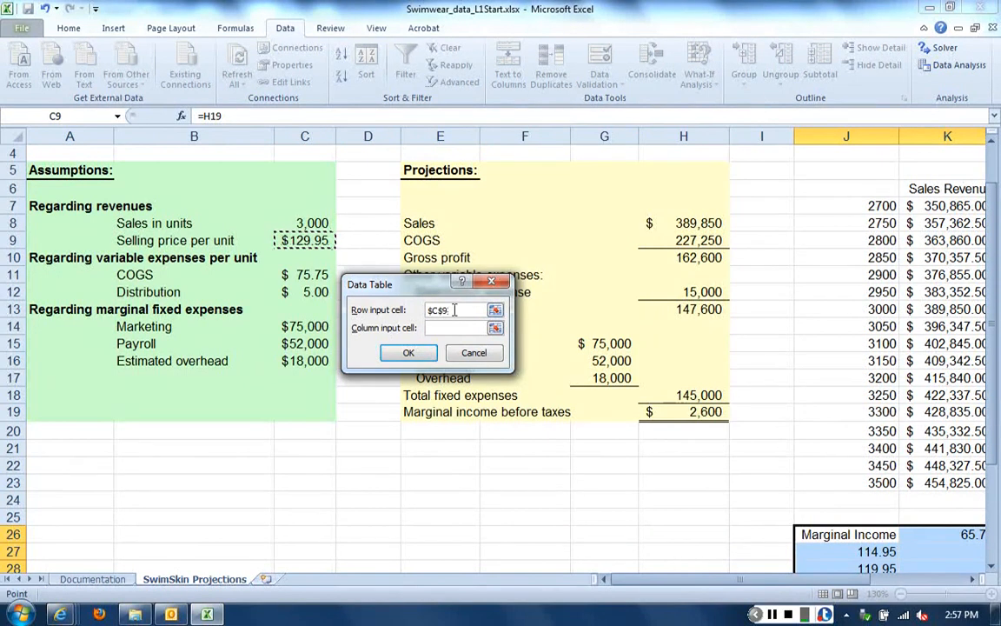
{"action": "double_click", "coordinate": [453, 310]}
{"action": "key", "text": "BackSpace"}
Create the data table with C9 (selling price) as column input cell and C11 (COGS) as row input cell
{"action": "left_click", "coordinate": [450, 329]}
{"action": "left_click", "coordinate": [296, 243]}
{"action": "left_click", "coordinate": [452, 309]}
{"action": "left_click", "coordinate": [291, 274]}
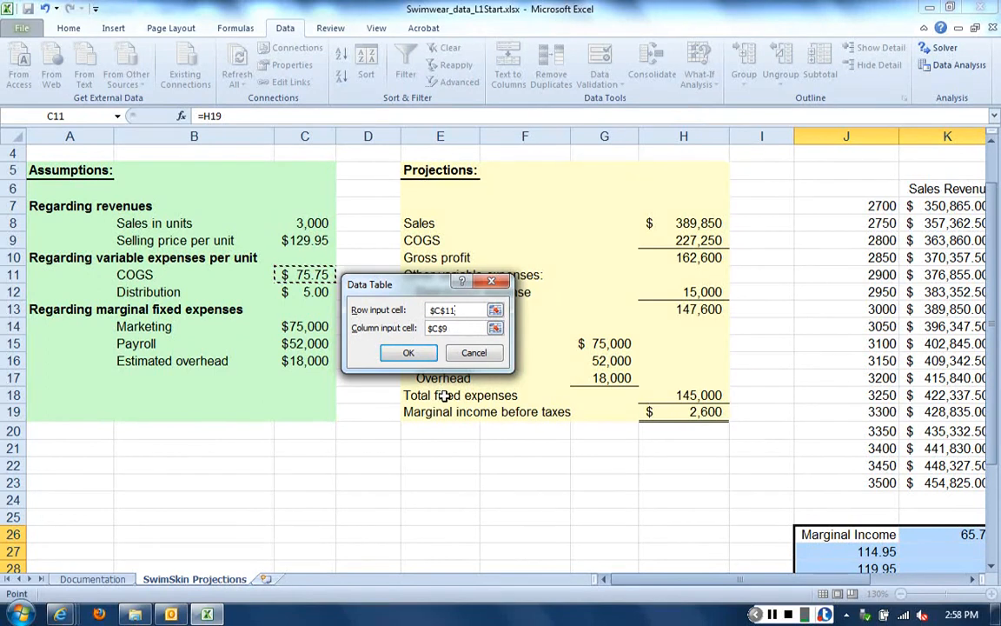
{"action": "left_click", "coordinate": [407, 356]}
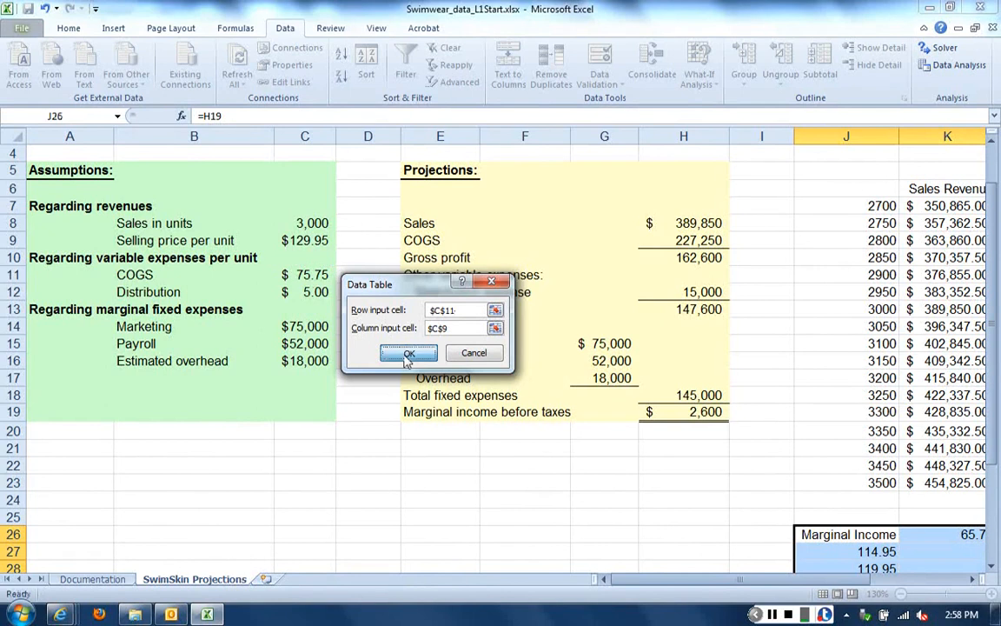
Apply the dollar Accounting number format to the two-variable table results in K27:O33
{"action": "left_click", "coordinate": [974, 580]}
{"action": "left_click", "coordinate": [974, 580]}
{"action": "left_click", "coordinate": [974, 579]}
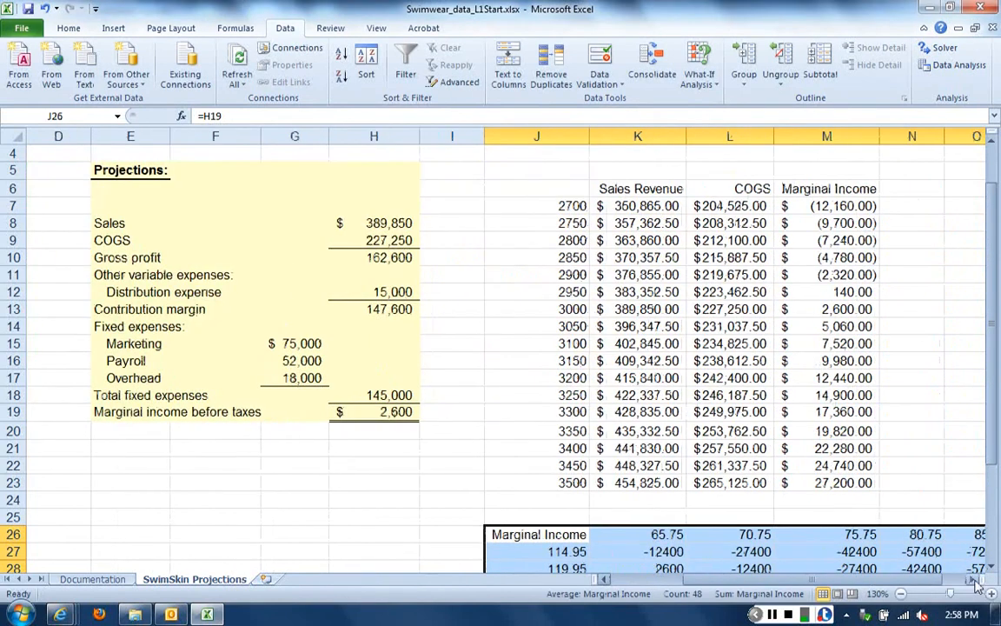
{"action": "left_click", "coordinate": [974, 579]}
{"action": "left_click", "coordinate": [992, 567]}
{"action": "left_click", "coordinate": [992, 567]}
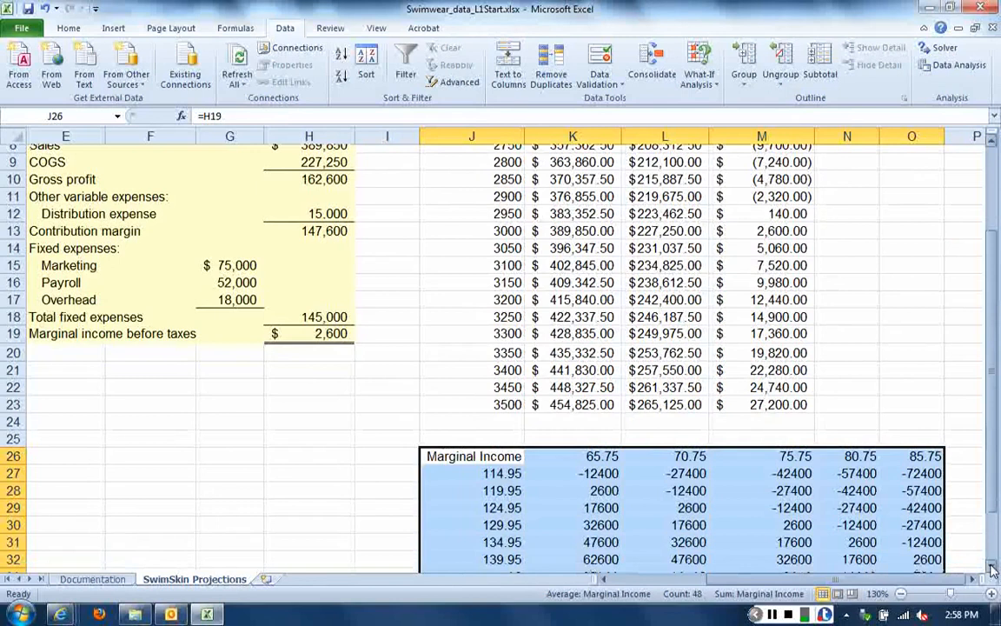
{"action": "left_click", "coordinate": [991, 567]}
{"action": "left_click", "coordinate": [911, 534]}
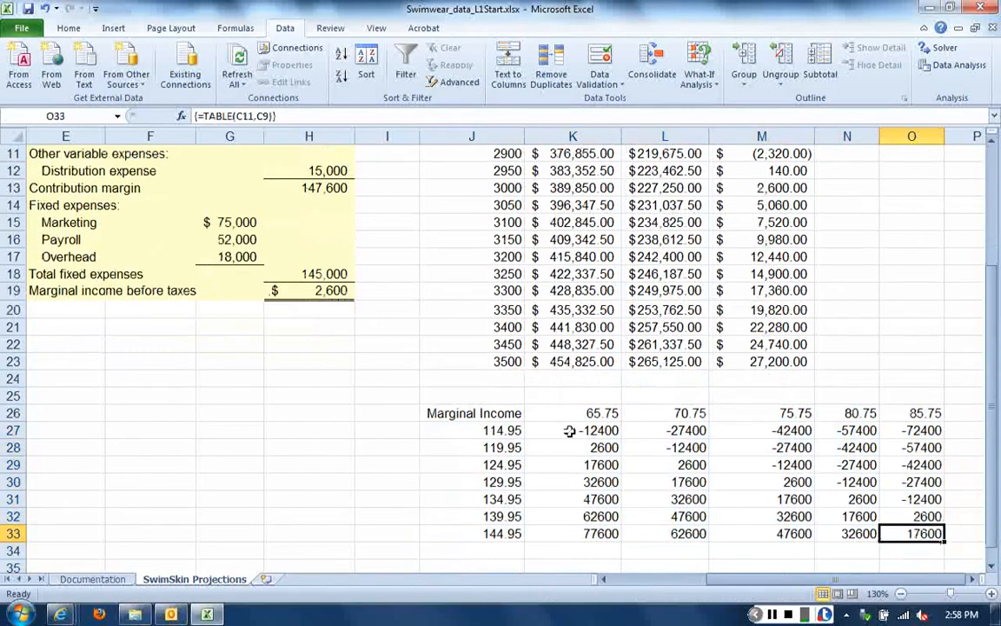
{"action": "left_click_drag", "start_coordinate": [569, 430], "coordinate": [895, 533]}
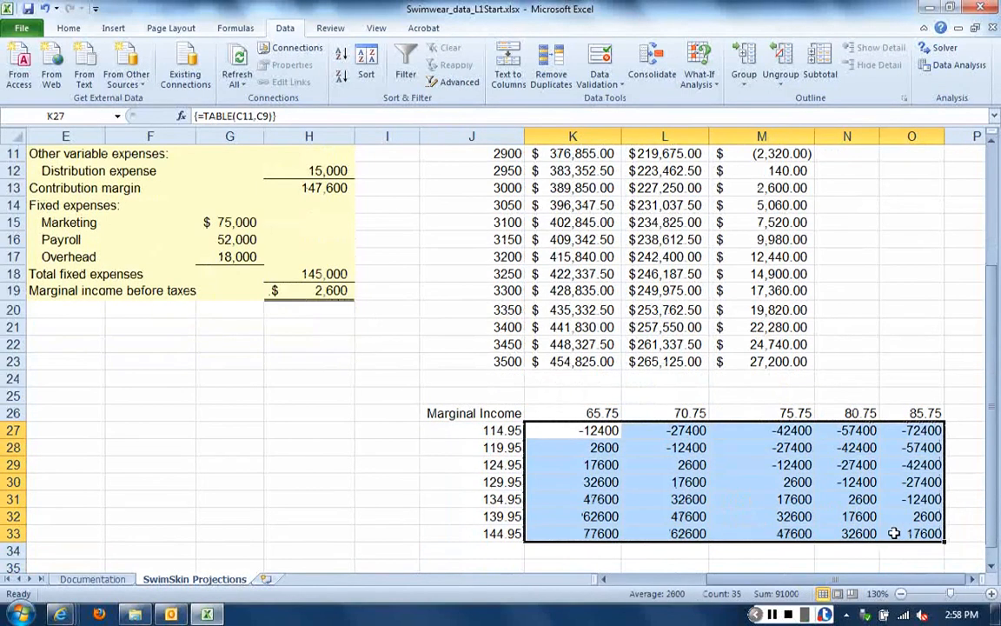
{"action": "left_click", "coordinate": [69, 29]}
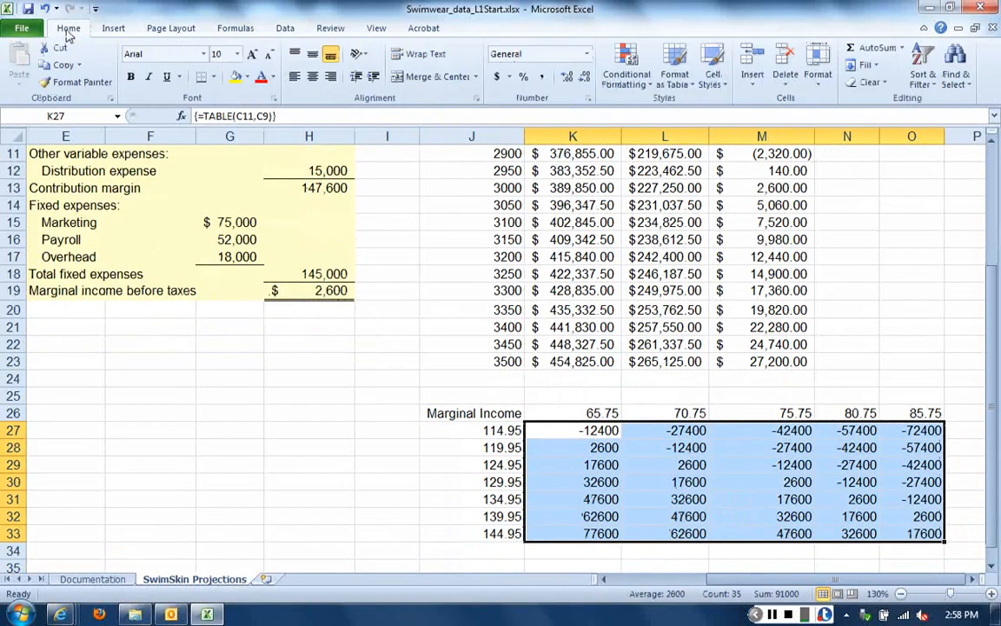
{"action": "left_click", "coordinate": [496, 76]}
{"action": "left_click", "coordinate": [539, 205]}
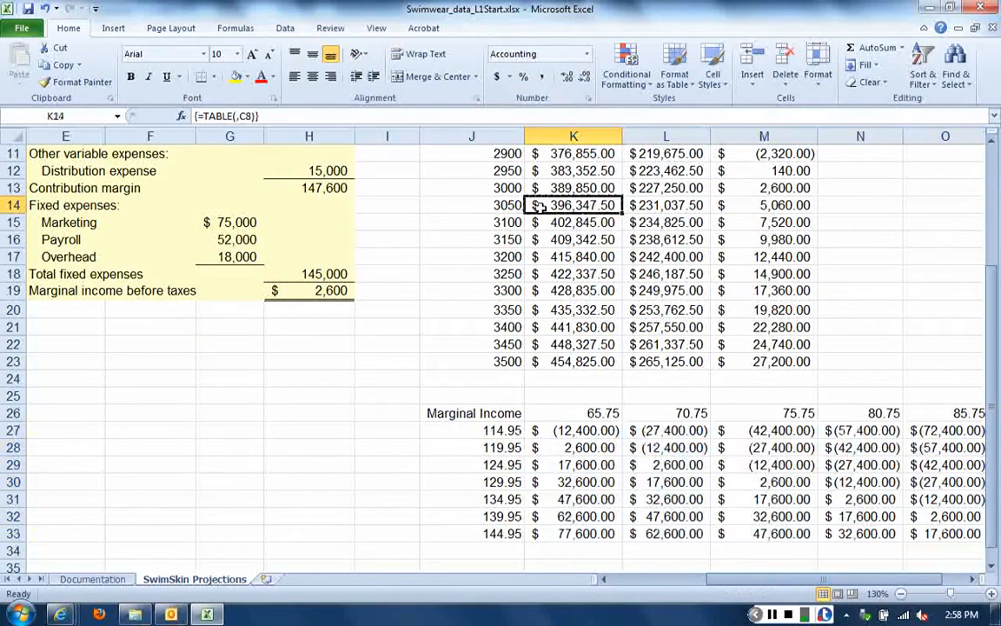
Examine the marginal income for price 129.95 with COGS 75.75 and for price 114.95 with COGS 85.75
{"action": "left_click", "coordinate": [972, 579]}
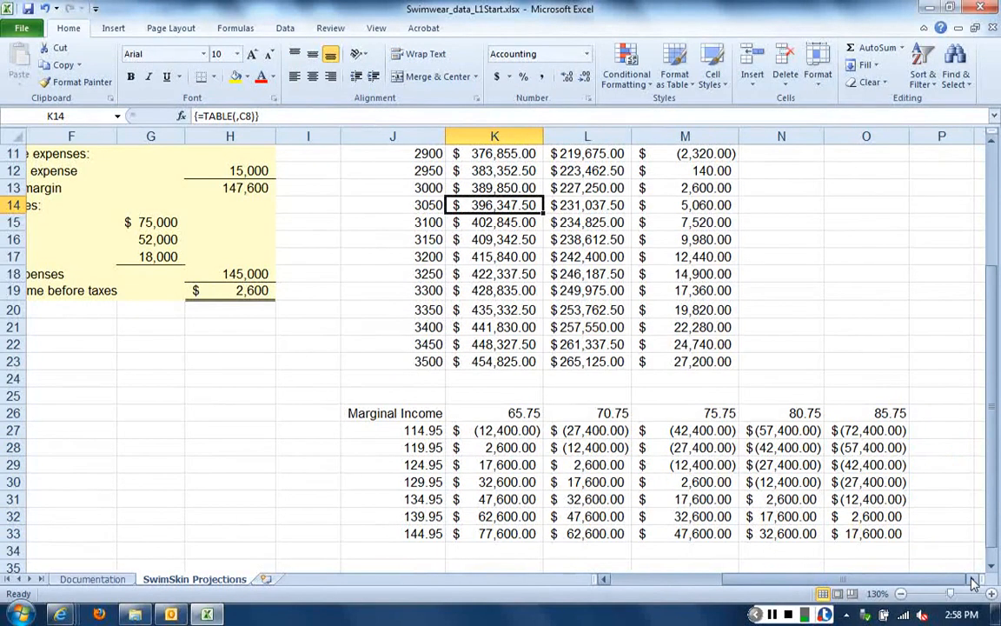
{"action": "left_click", "coordinate": [407, 483]}
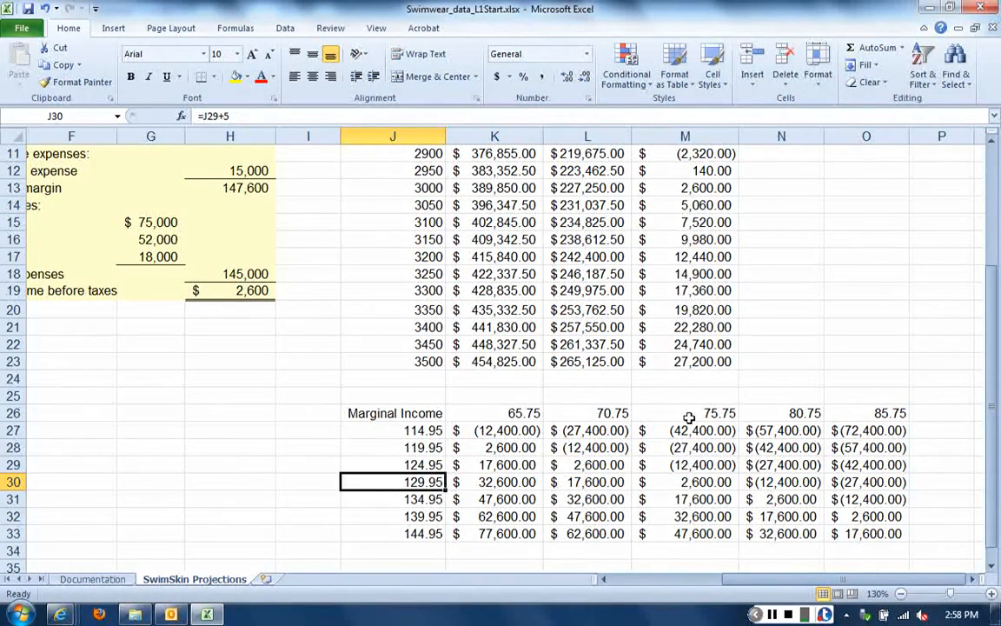
{"action": "left_click", "coordinate": [723, 483]}
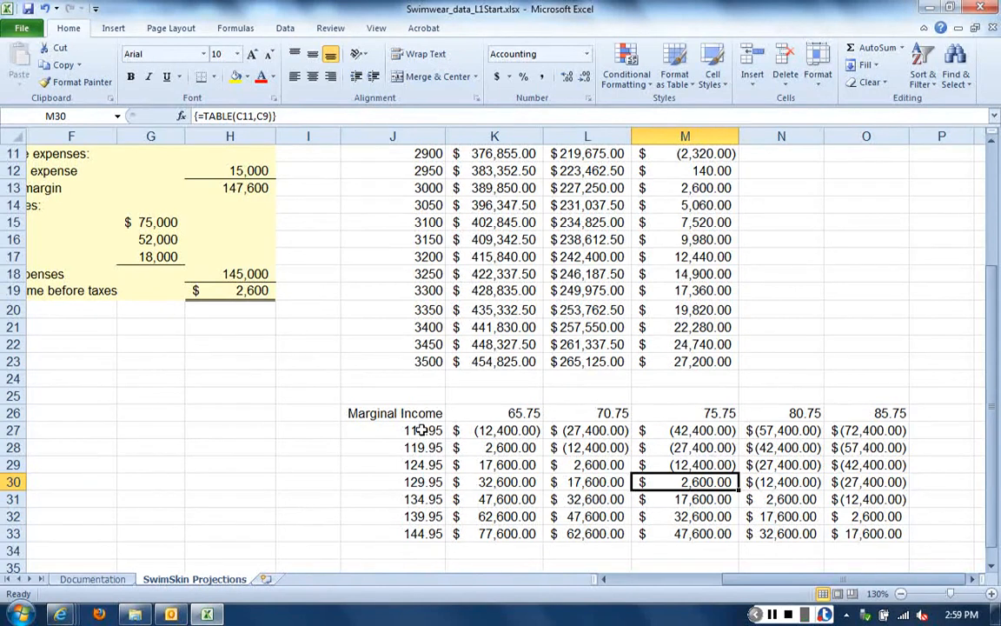
{"action": "left_click", "coordinate": [878, 425]}
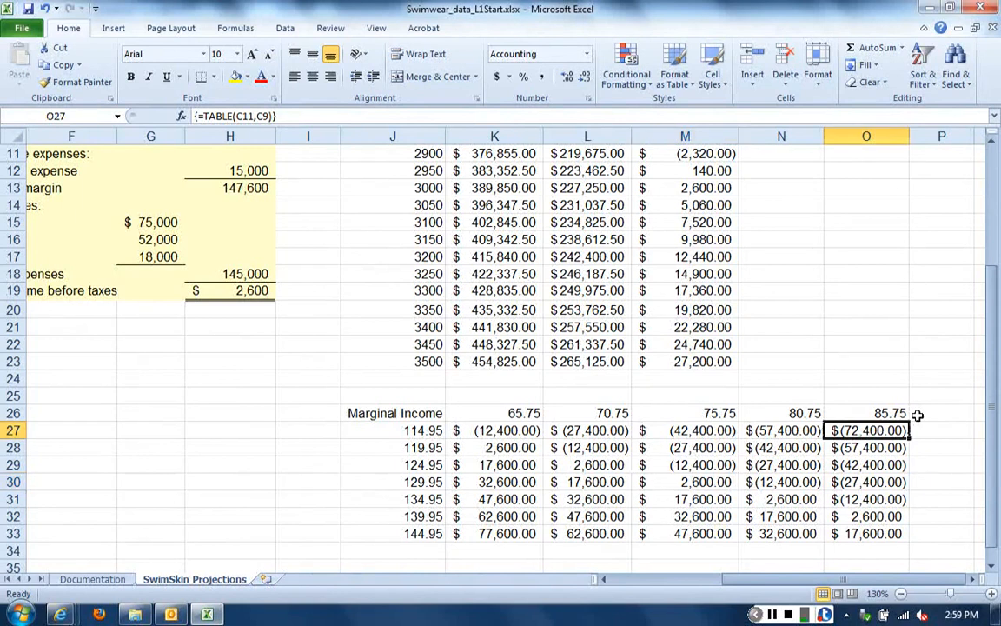